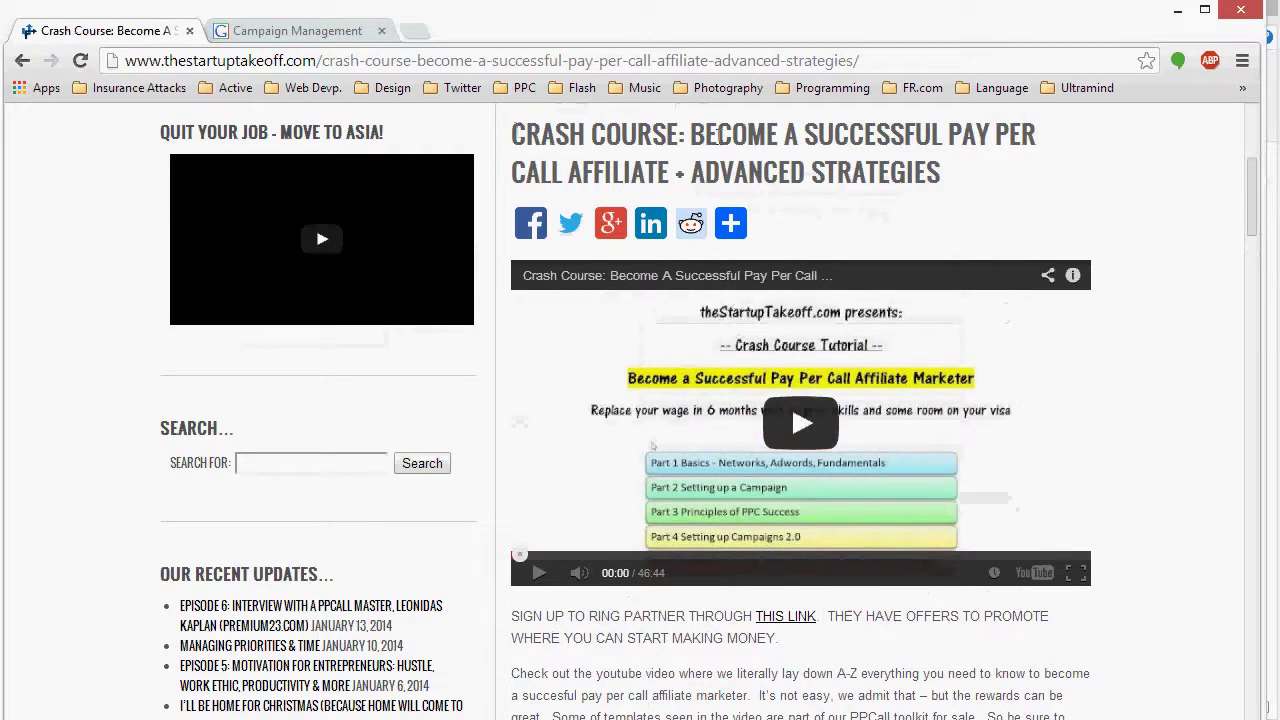
left_click_drag(893, 172, 606, 133)
left_click(1081, 250)
left_click_drag(1250, 213, 1240, 290)
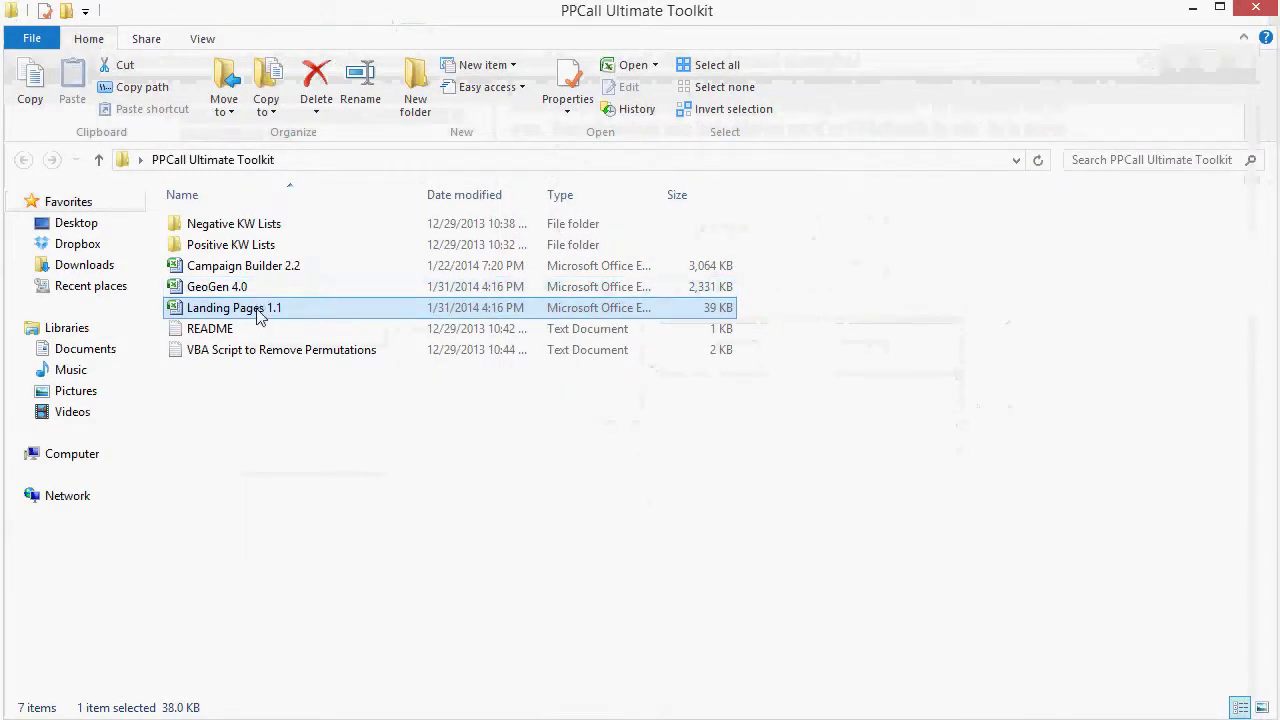
- Open the Landing Pages 1.1 workbook from the PPCall Ultimate Toolkit folder and look over its campaign ID cell
double_click(258, 313)
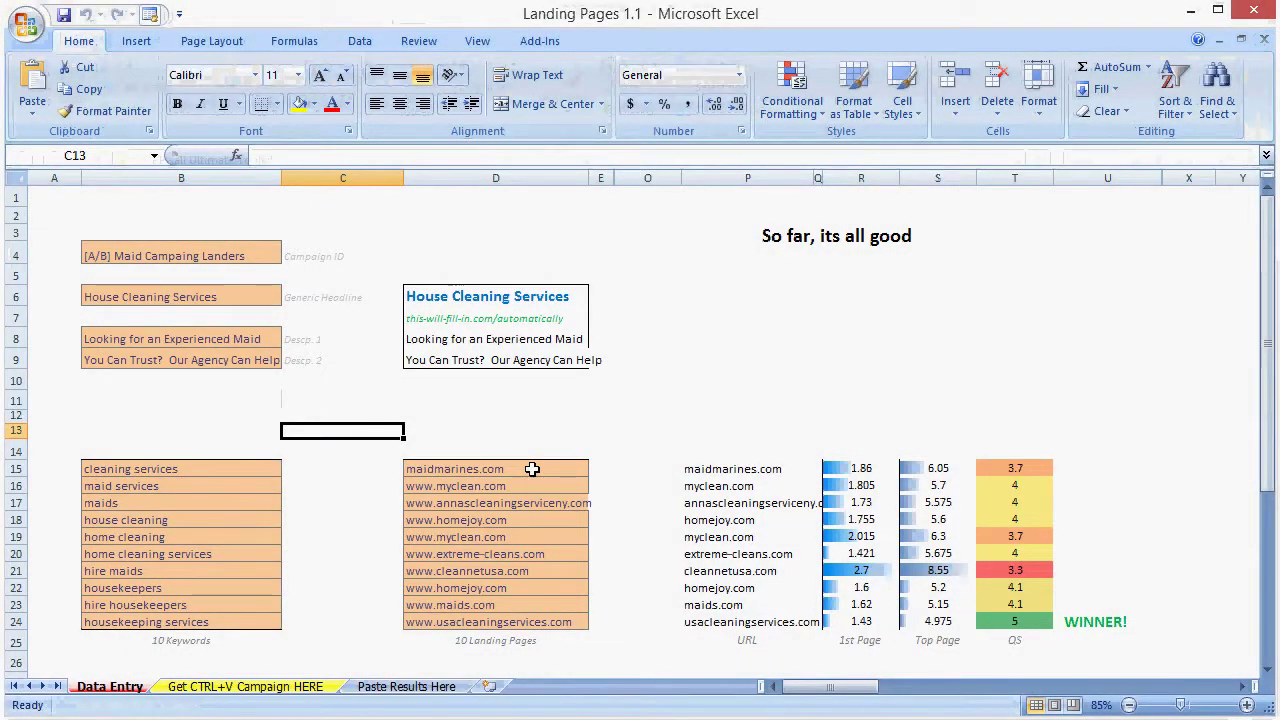
left_click_drag(189, 256, 186, 614)
left_click(306, 427)
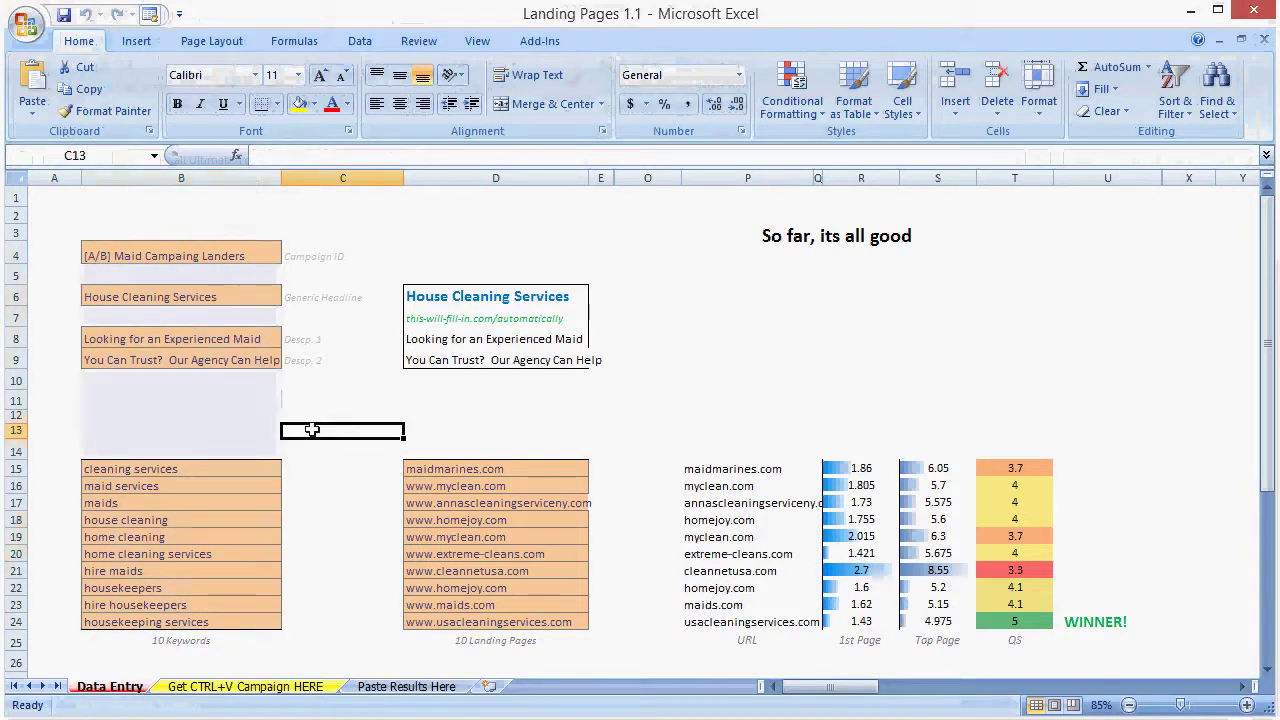
left_click(213, 265)
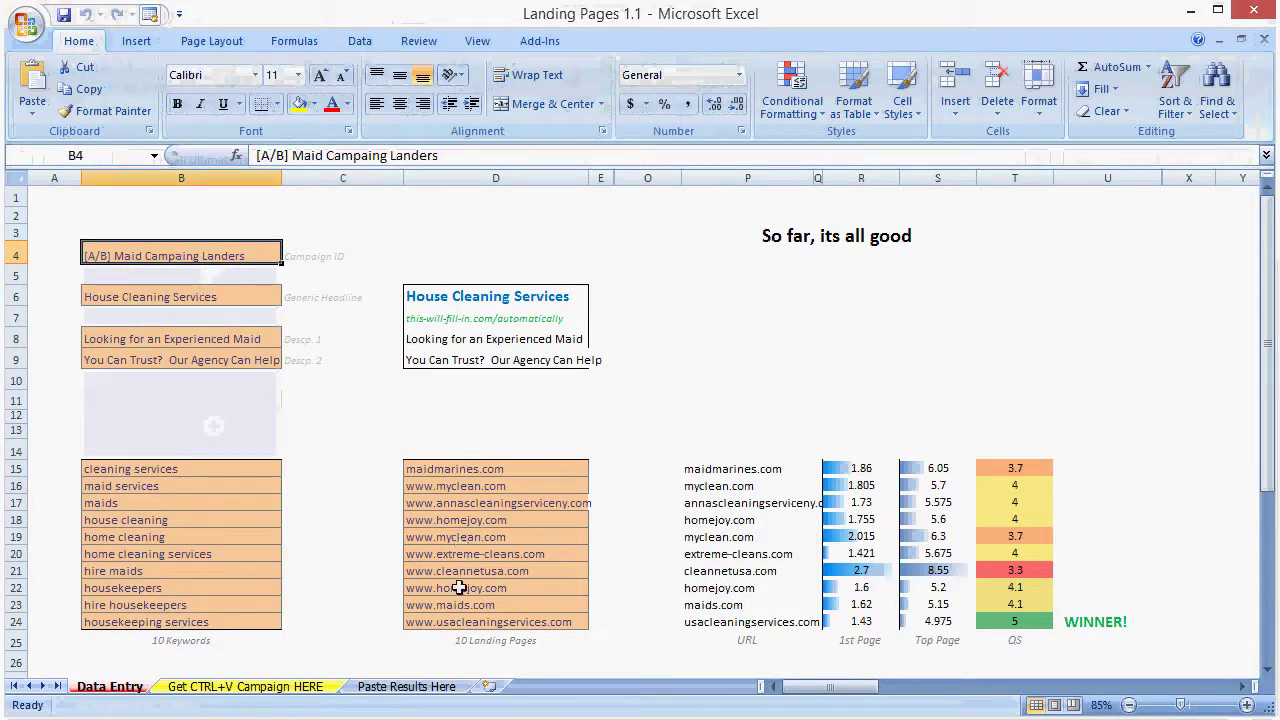
left_click(415, 428)
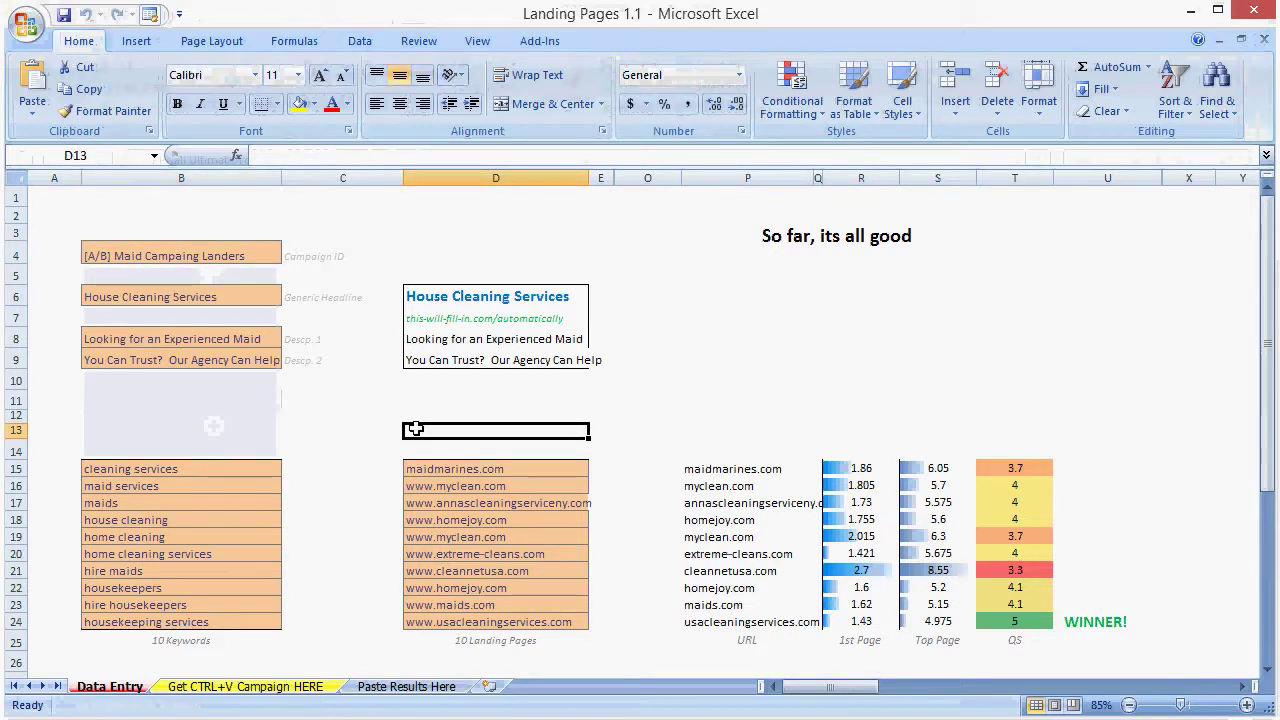
left_click(186, 253)
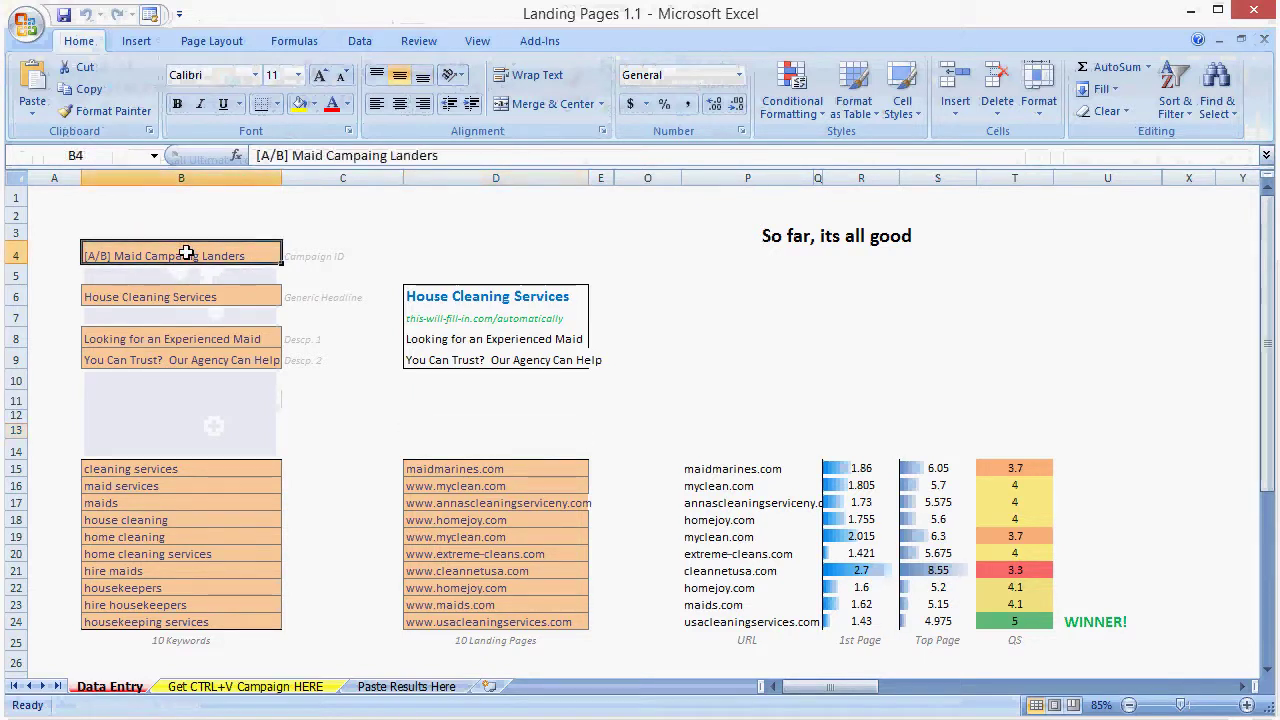
- Examine the generic headline and the two description line cells on the Data Entry sheet, down to the first keyword
left_click(47, 298)
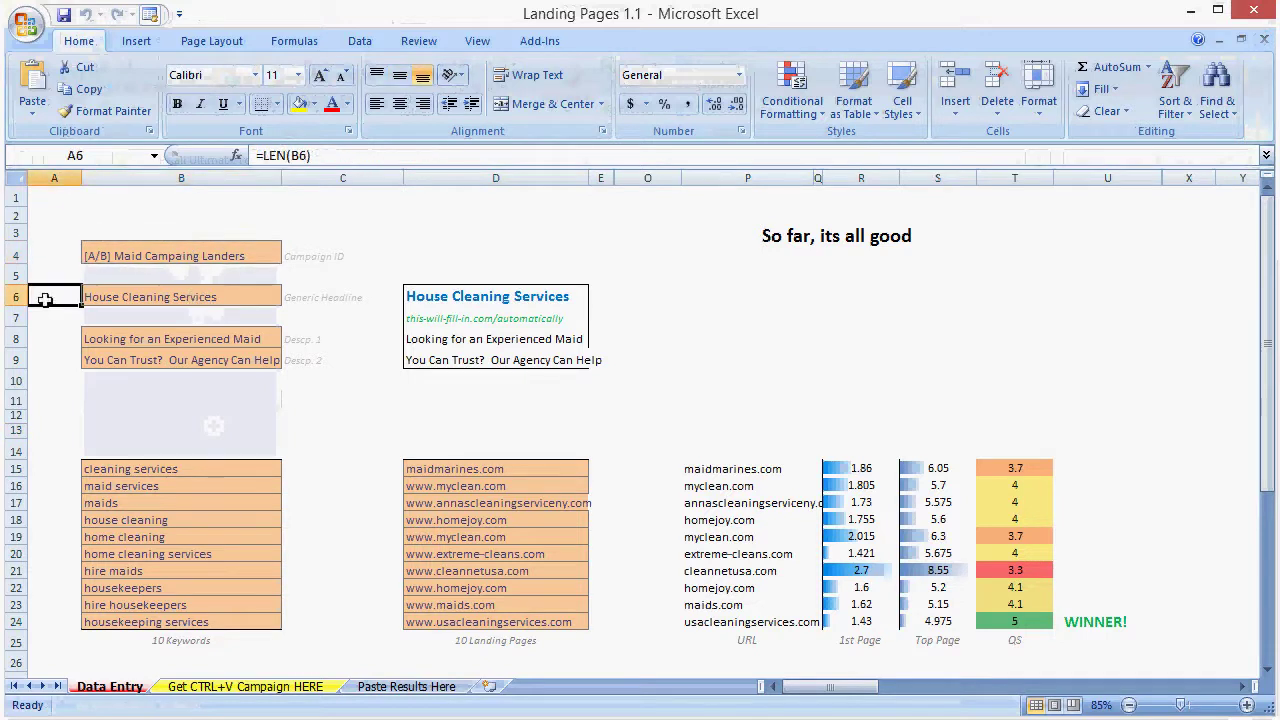
key("Right")
key("Down")
key("Down")
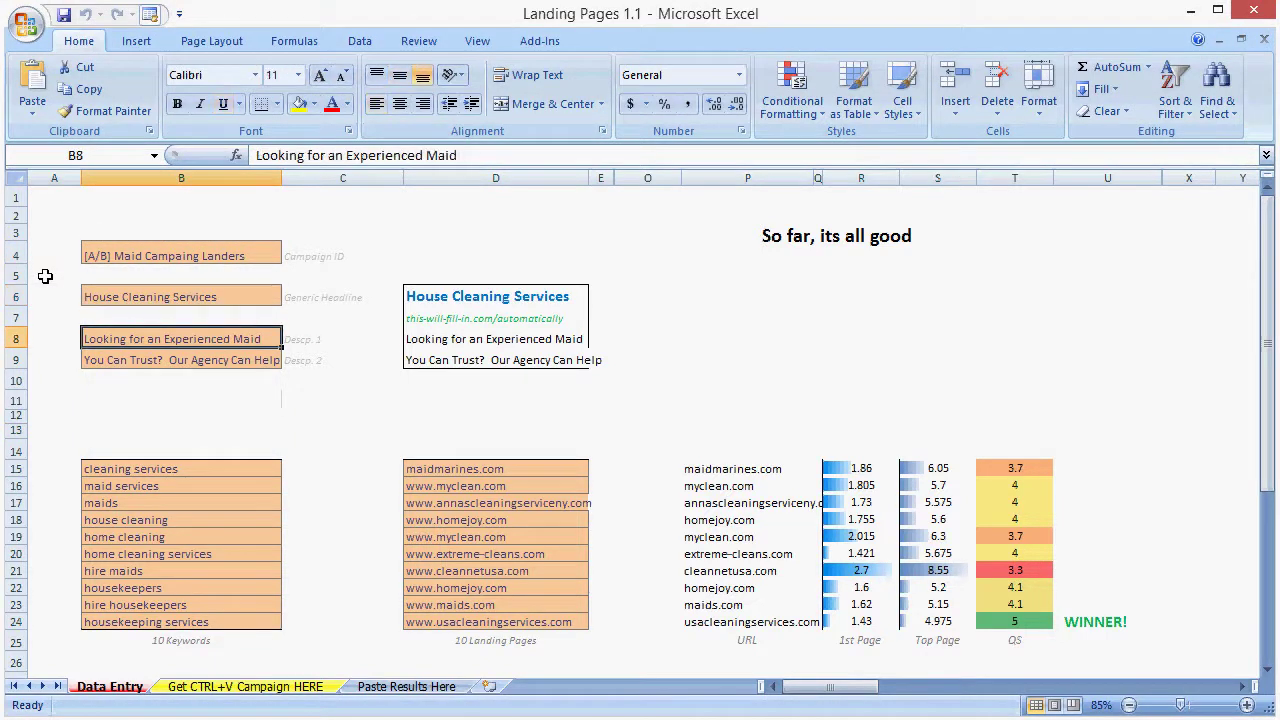
key("Up")
key("Up")
key("Down")
key("Down")
key("Down")
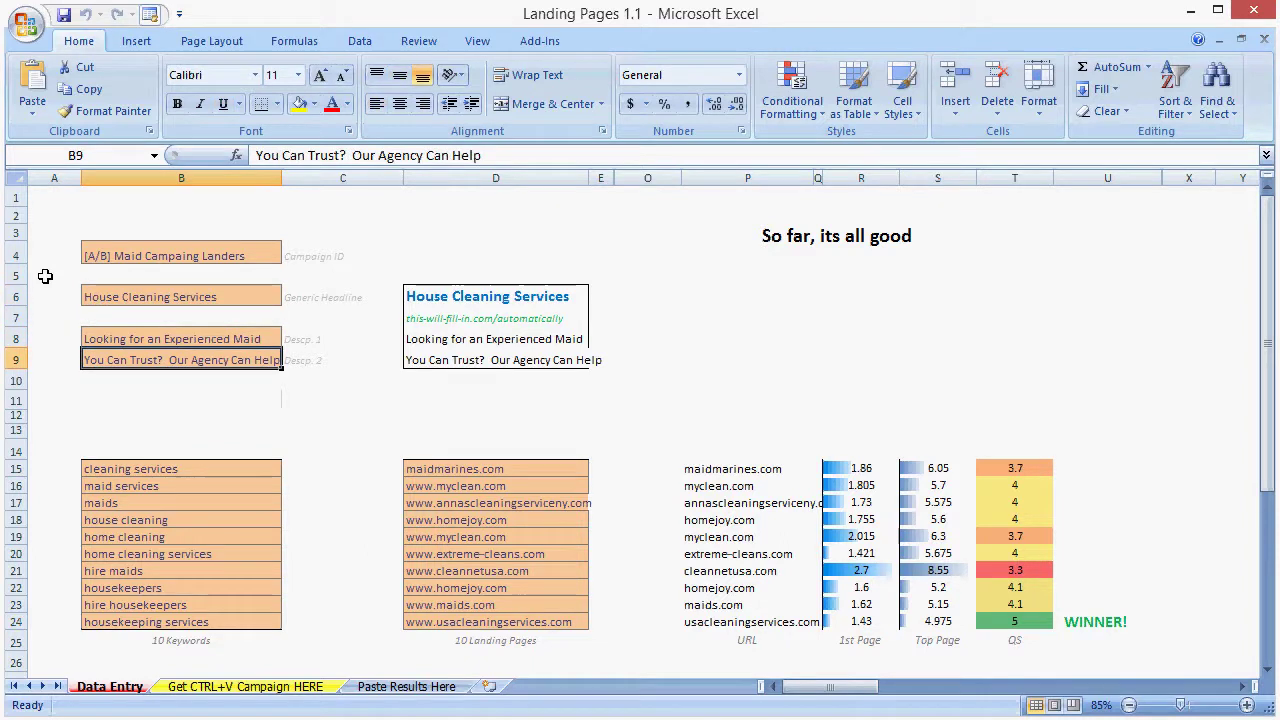
key("Down")
key("Down")
key("Down")
key("Down")
key("Down")
key("Down")
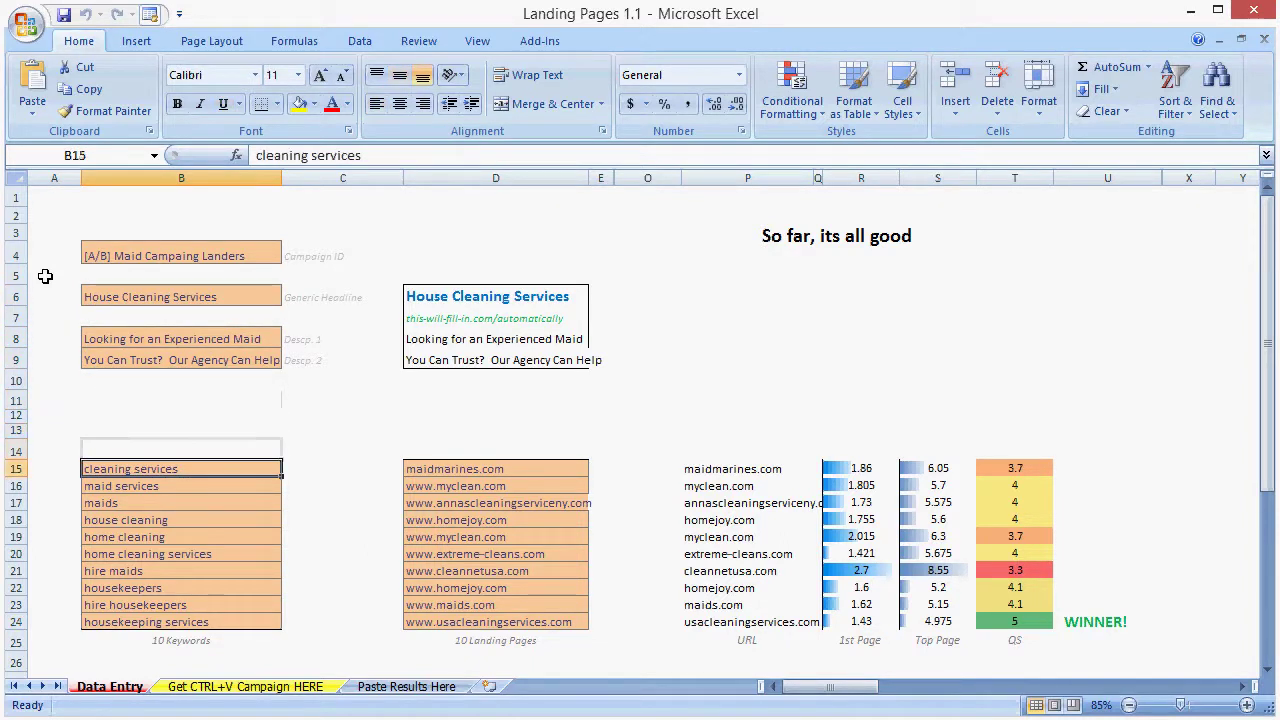
- Examine the list of ten keywords and the matching list of ten landing pages on the Data Entry sheet
left_click_drag(183, 466, 190, 620)
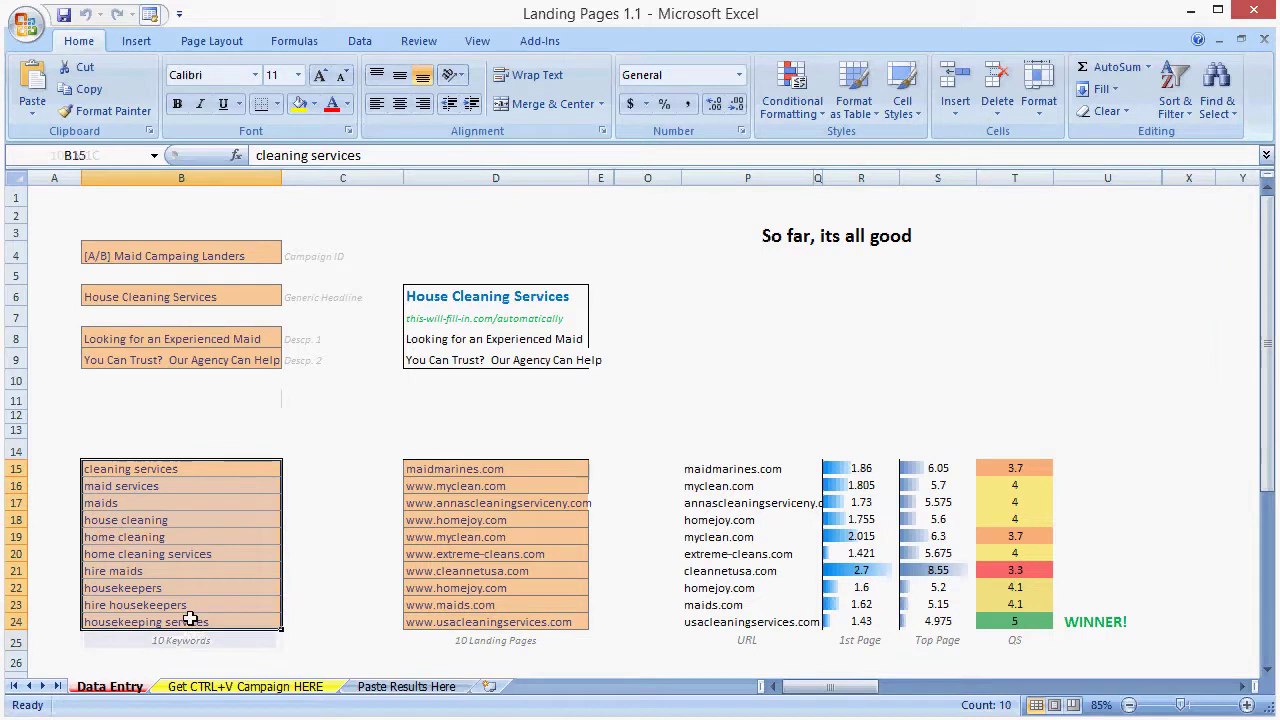
left_click(199, 472)
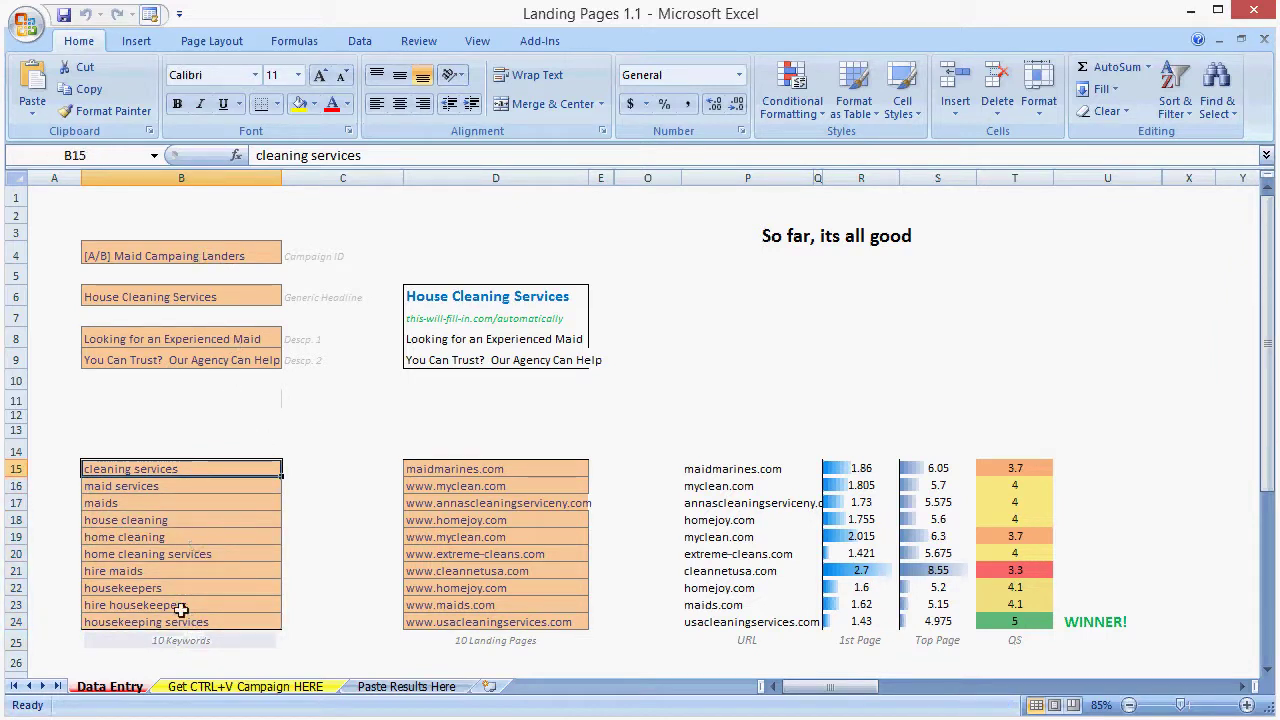
left_click_drag(178, 614, 205, 470)
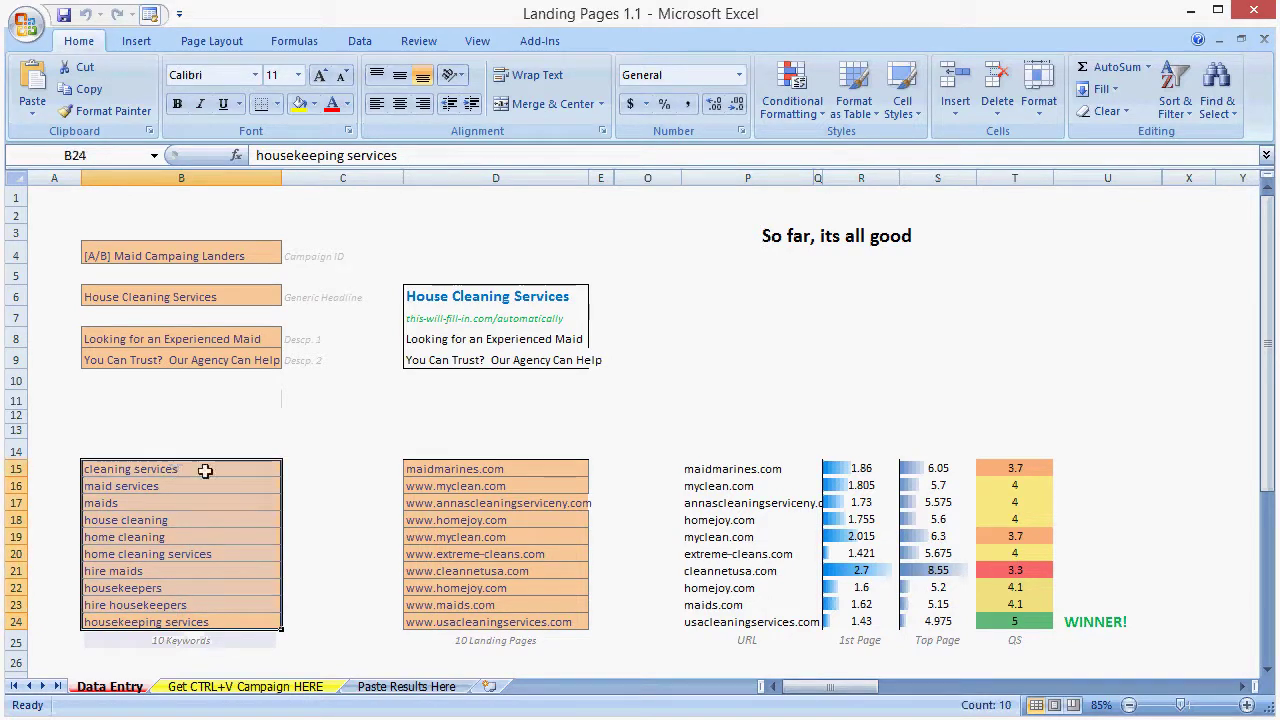
left_click_drag(476, 470, 507, 622)
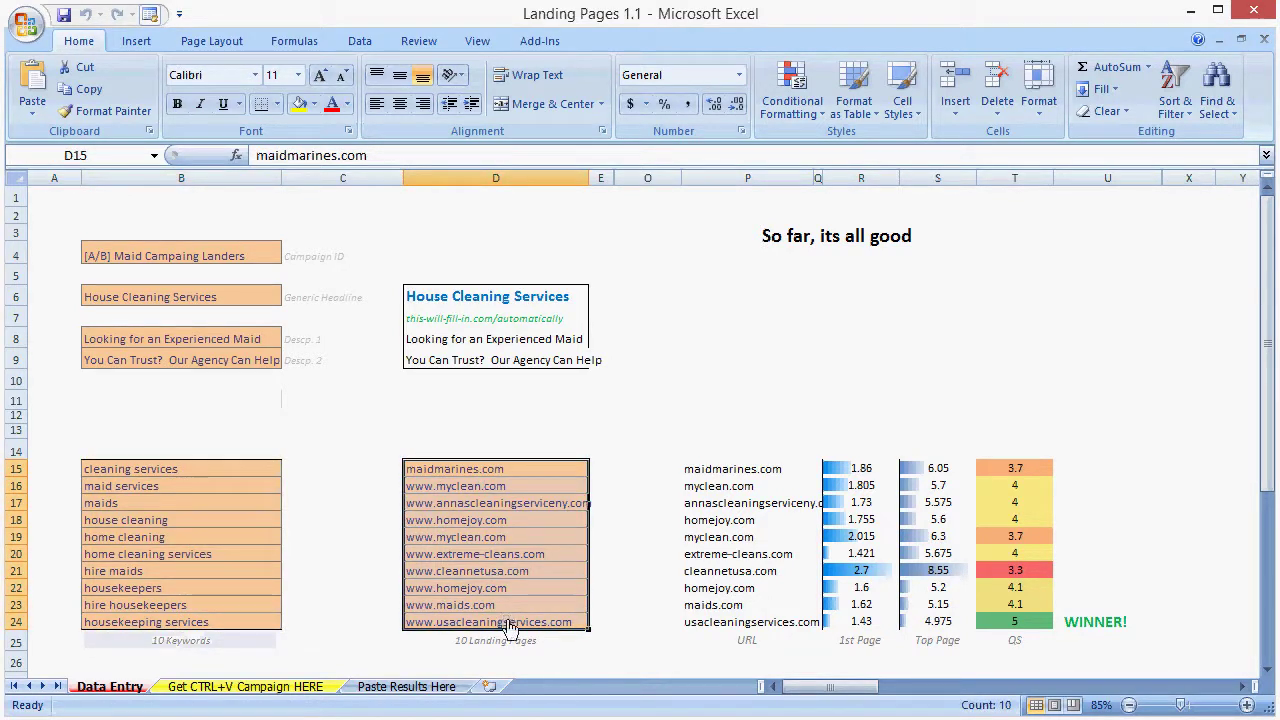
left_click(499, 439)
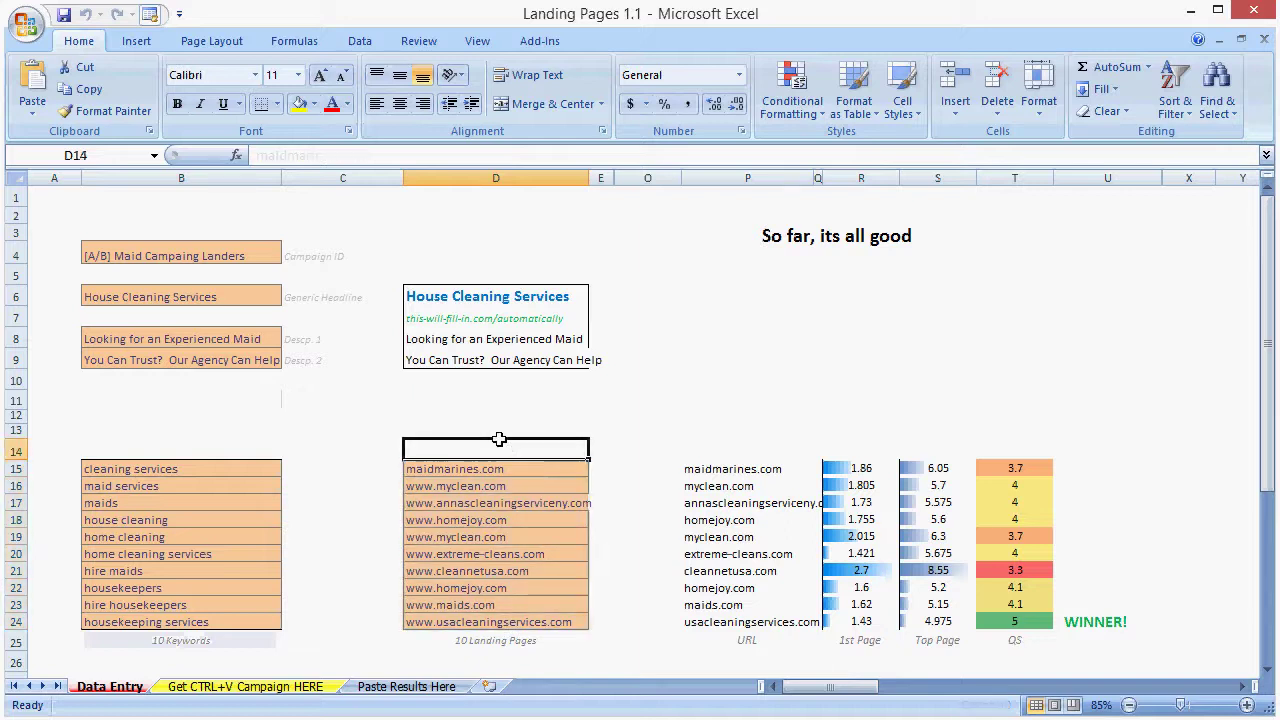
left_click(371, 469)
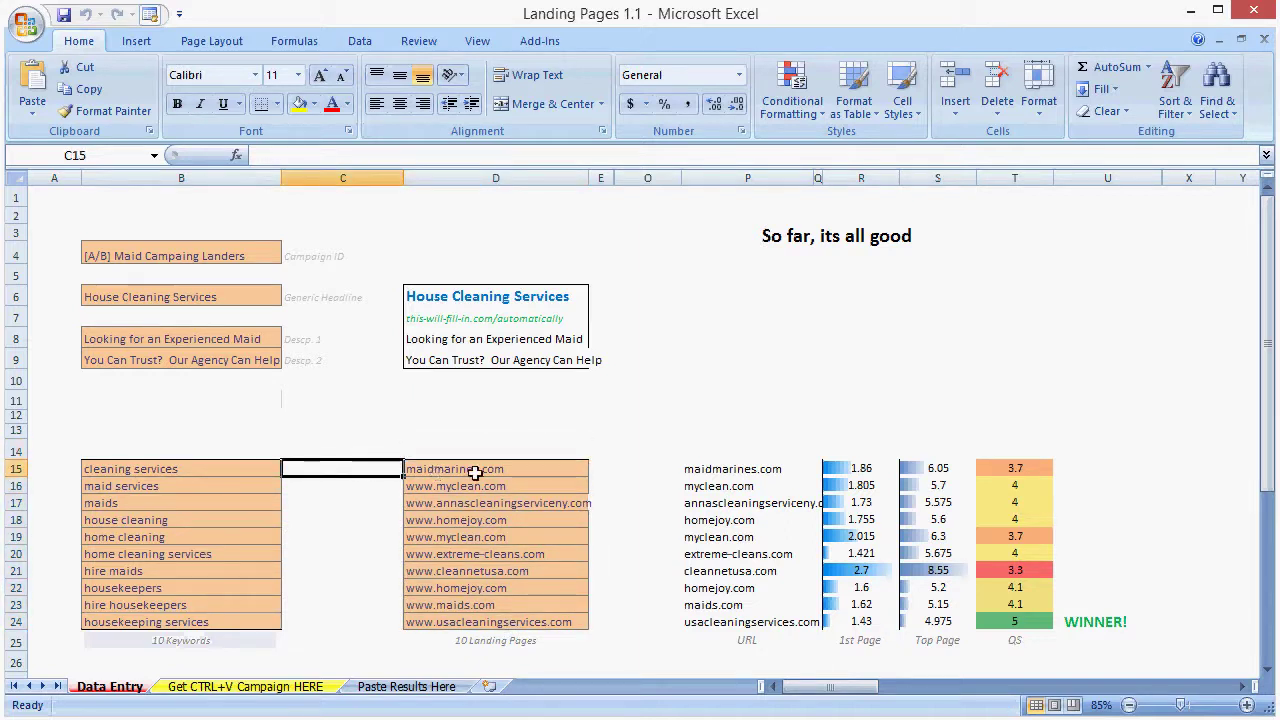
left_click(543, 471)
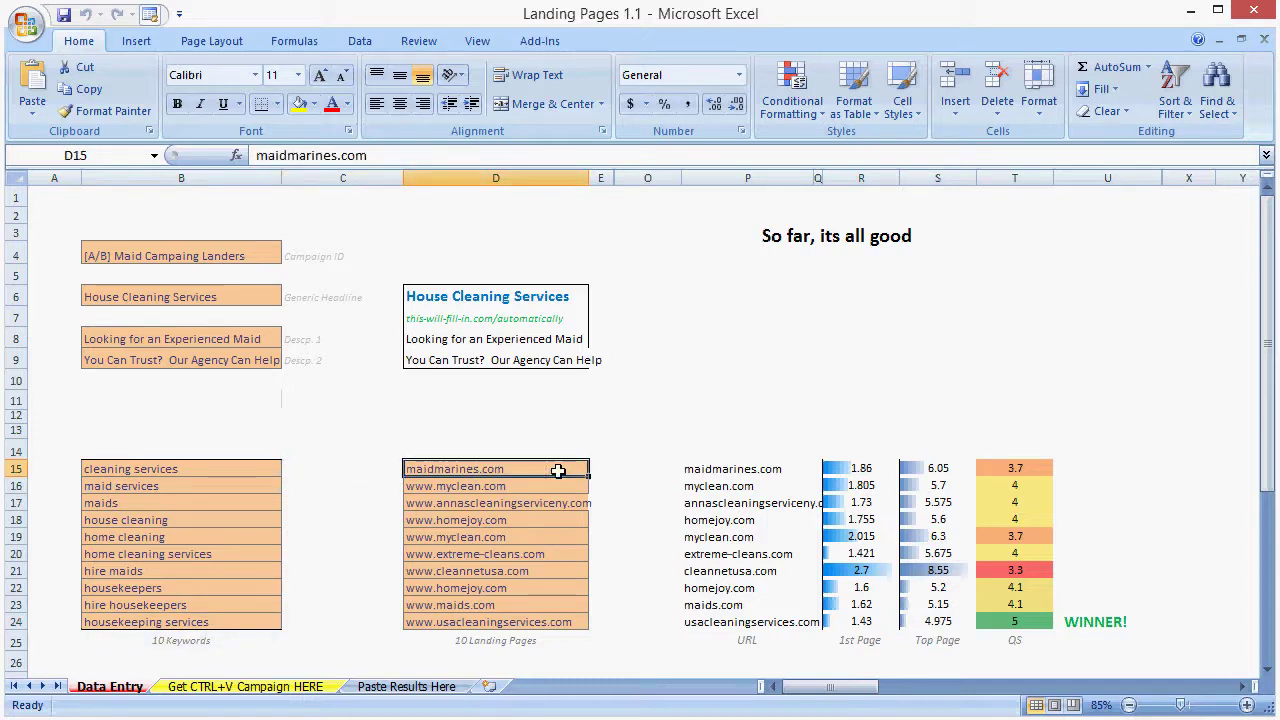
left_click_drag(436, 474, 366, 474)
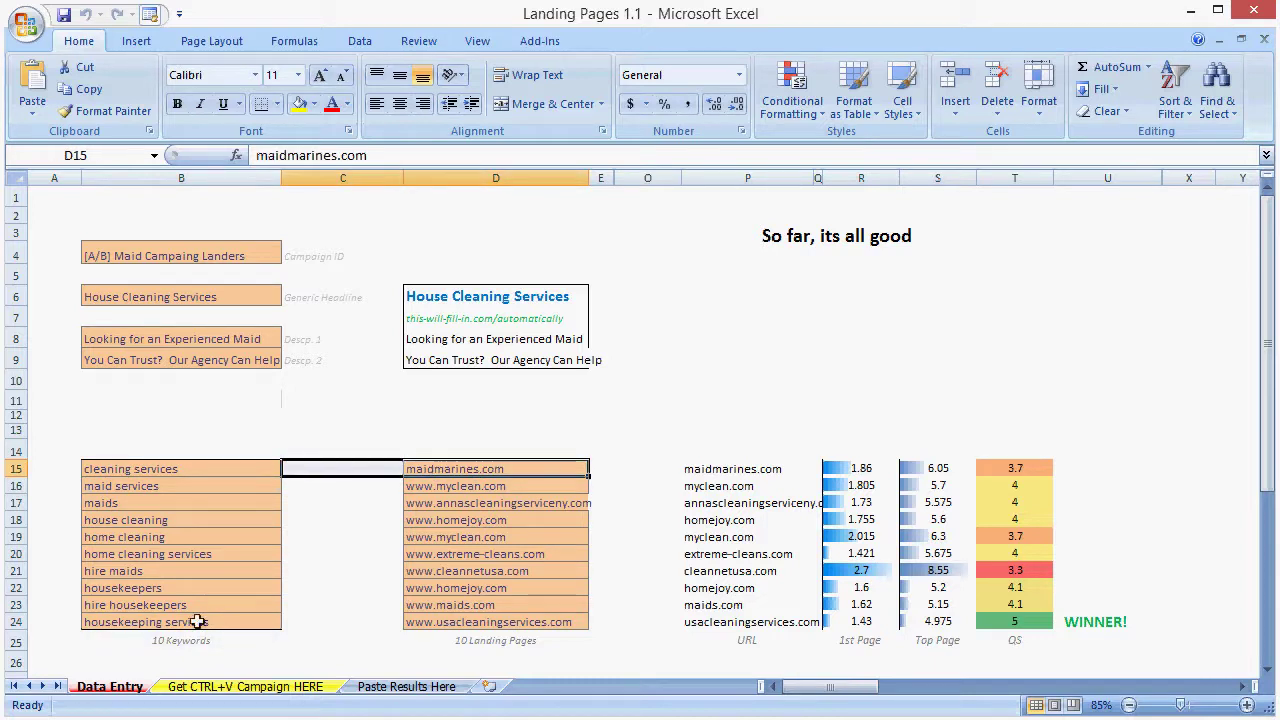
left_click_drag(198, 622, 186, 474)
left_click(331, 443)
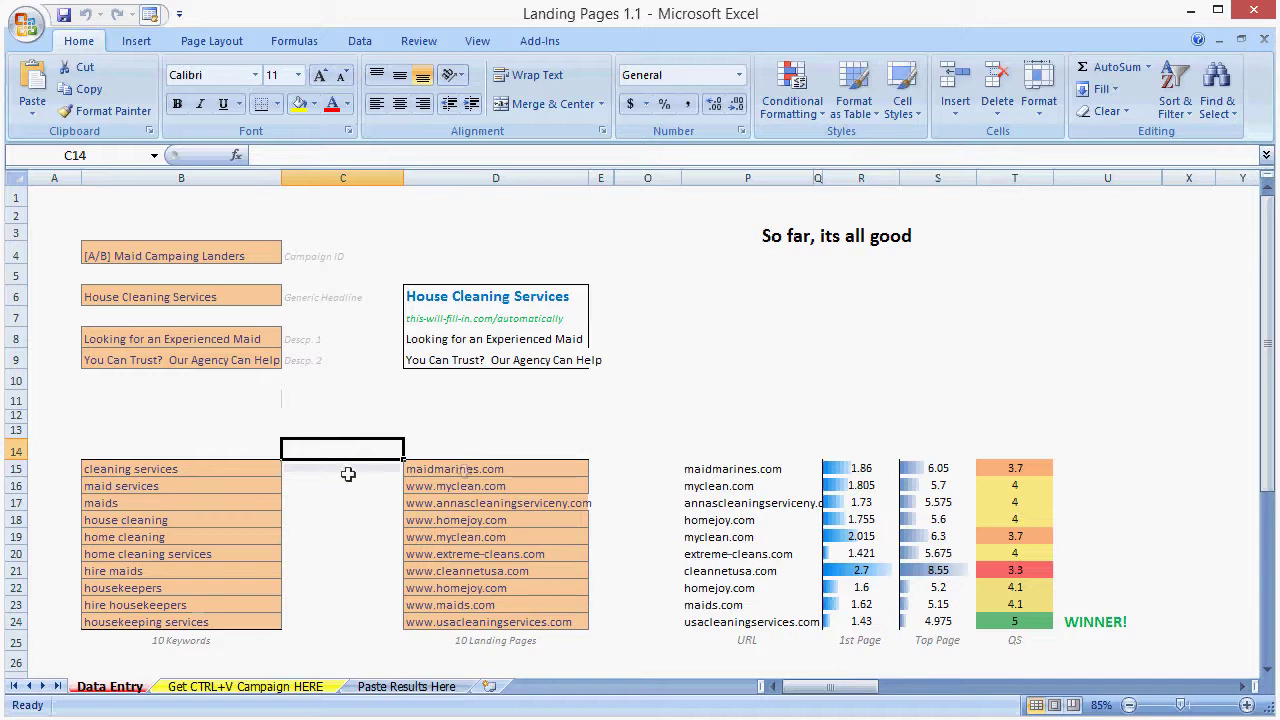
left_click(348, 474)
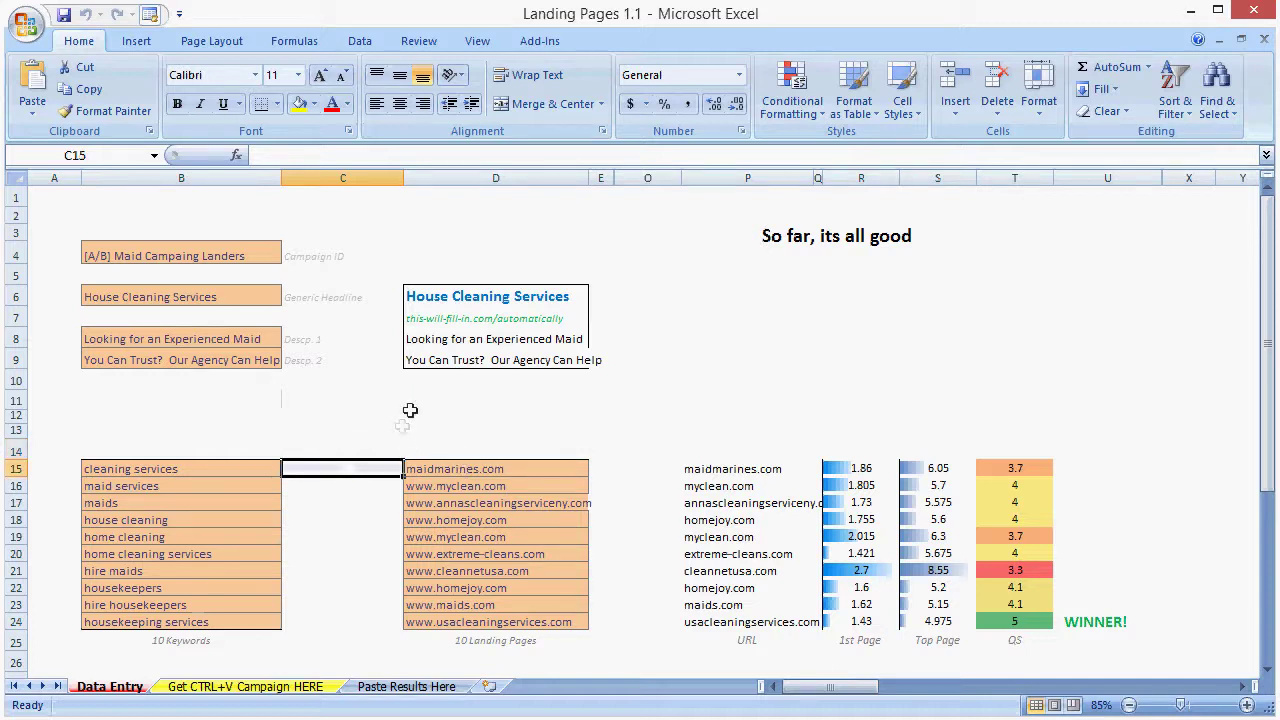
- Examine the ad preview block and the URL column of the landing page results
left_click_drag(466, 276, 455, 390)
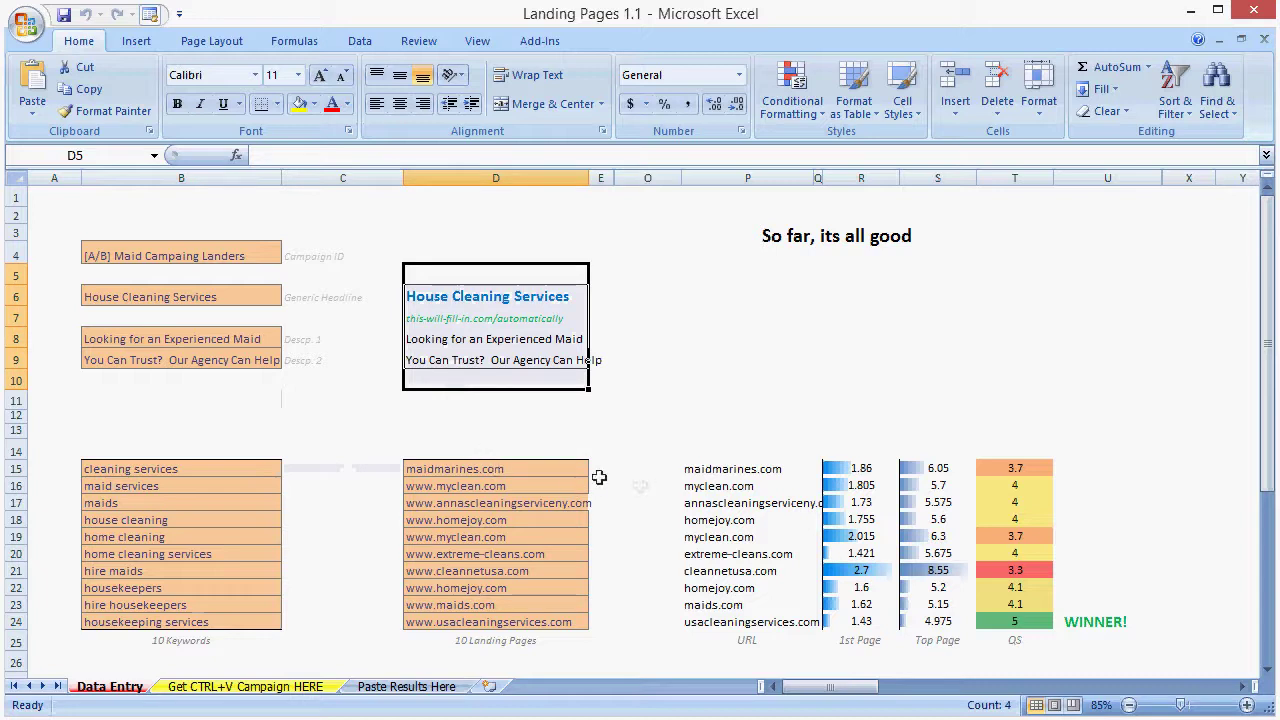
left_click_drag(602, 469, 600, 622)
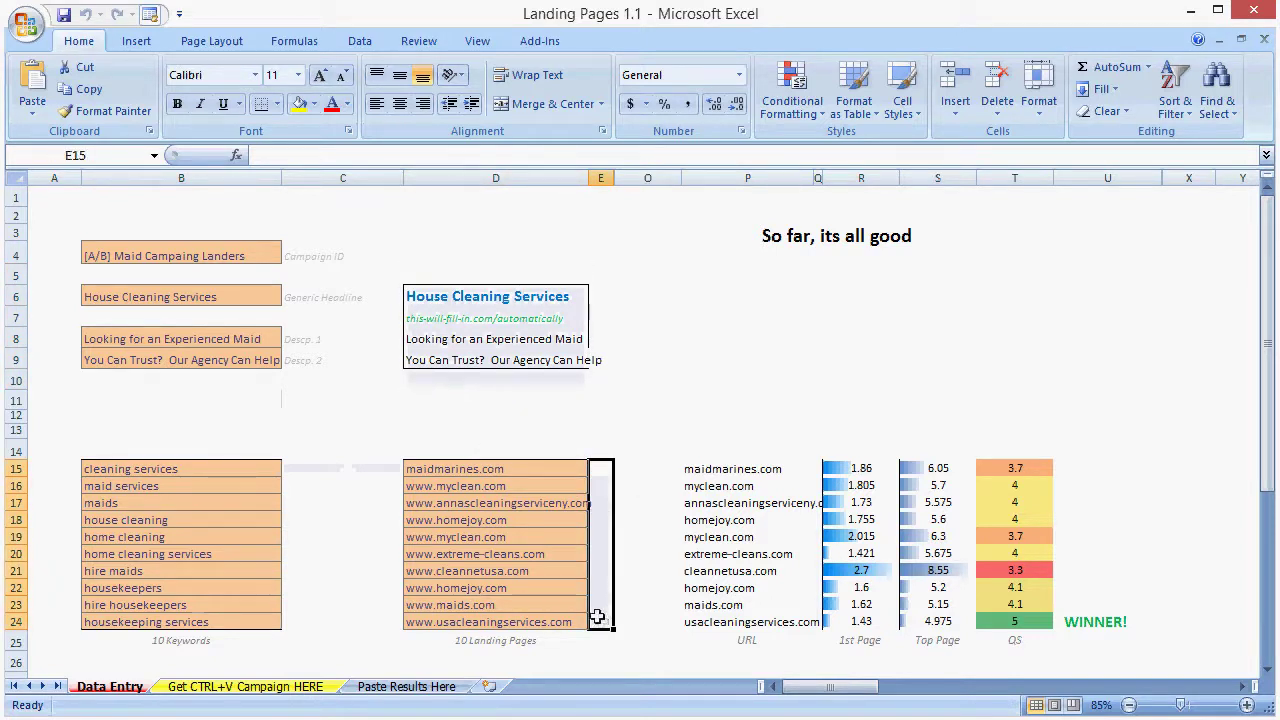
left_click_drag(737, 471, 752, 622)
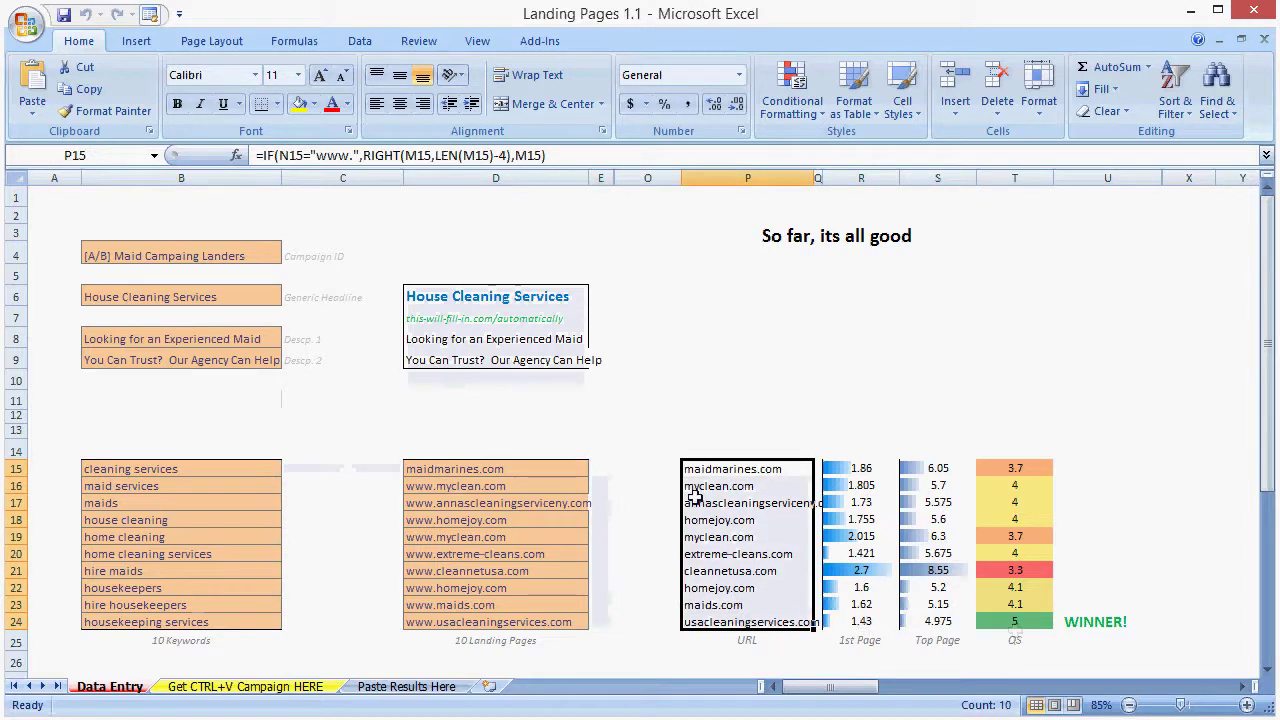
left_click(621, 465)
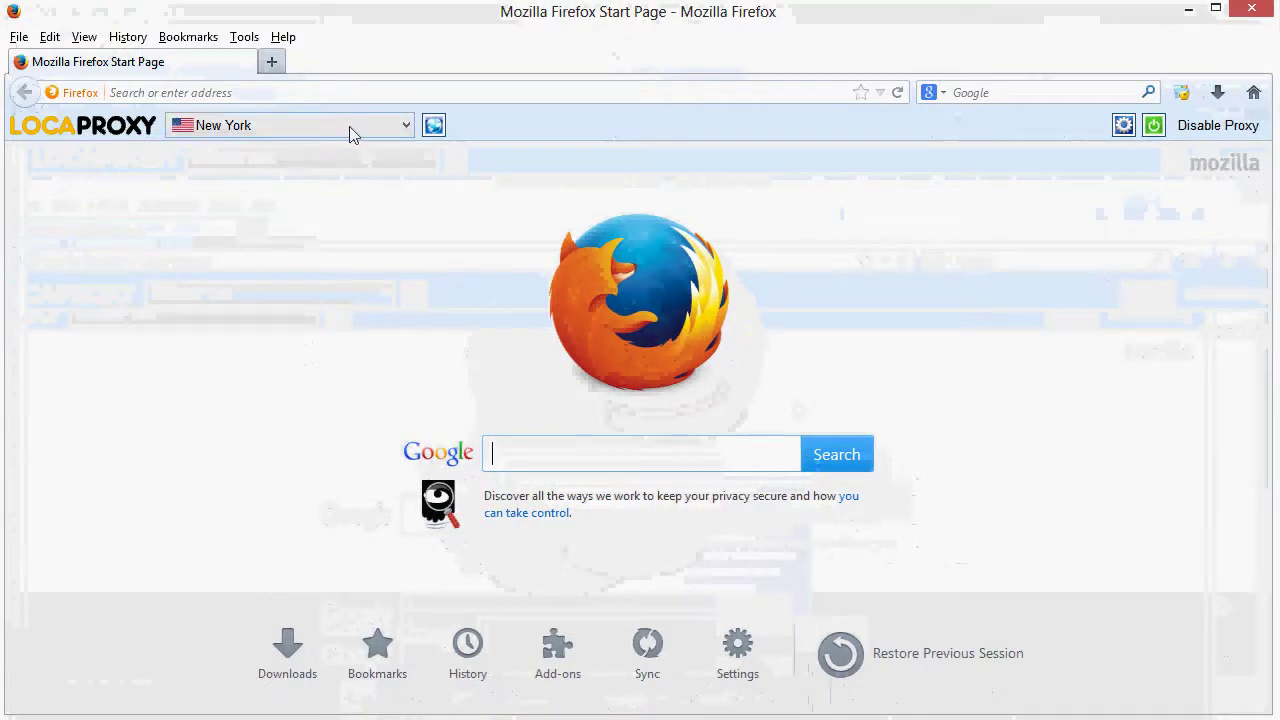
- Switch to Firefox, check the LocaProxy location choice and set the browser's user agent to iPhone 3.0
left_click(349, 127)
left_click(349, 127)
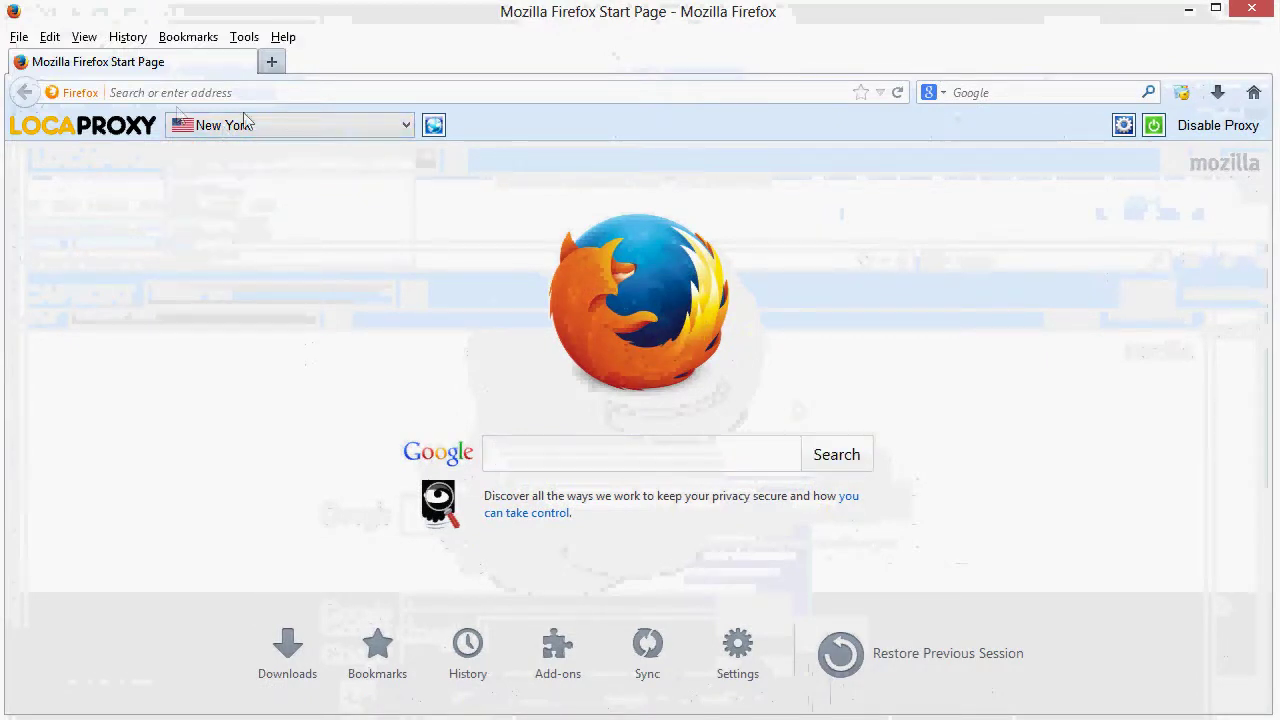
left_click(190, 37)
mouse_move(244, 37)
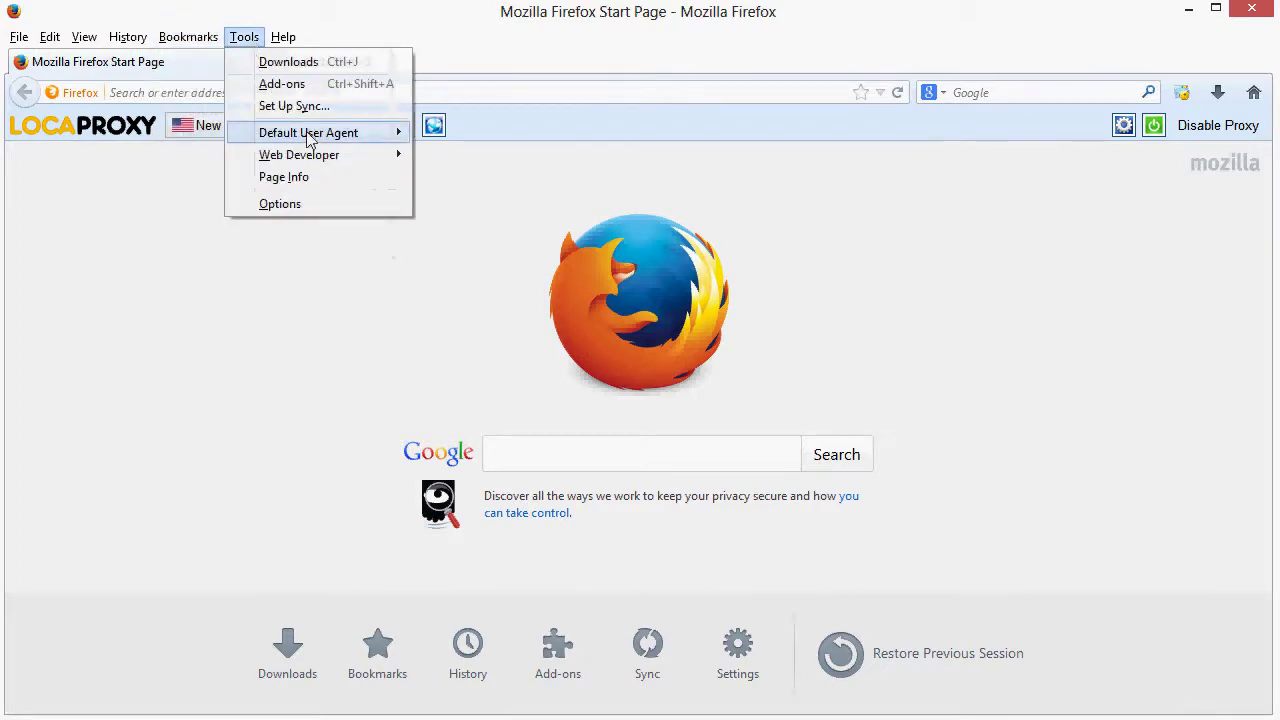
mouse_move(308, 135)
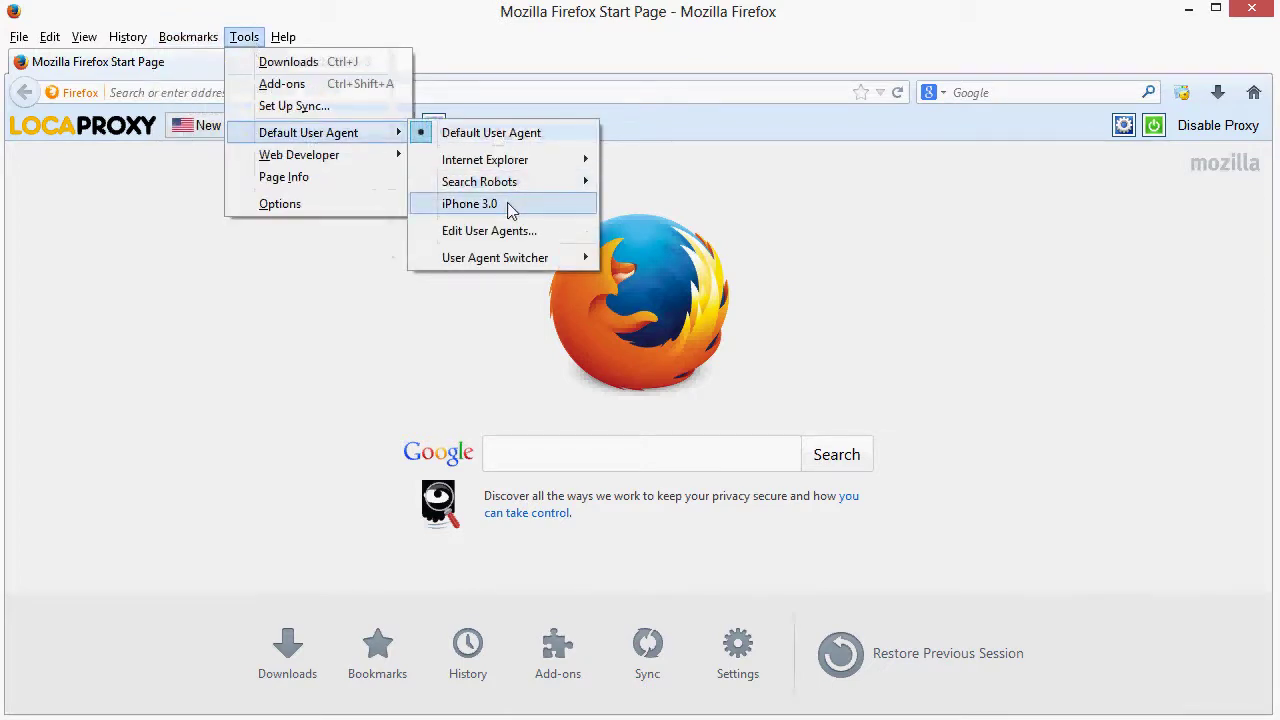
left_click(508, 206)
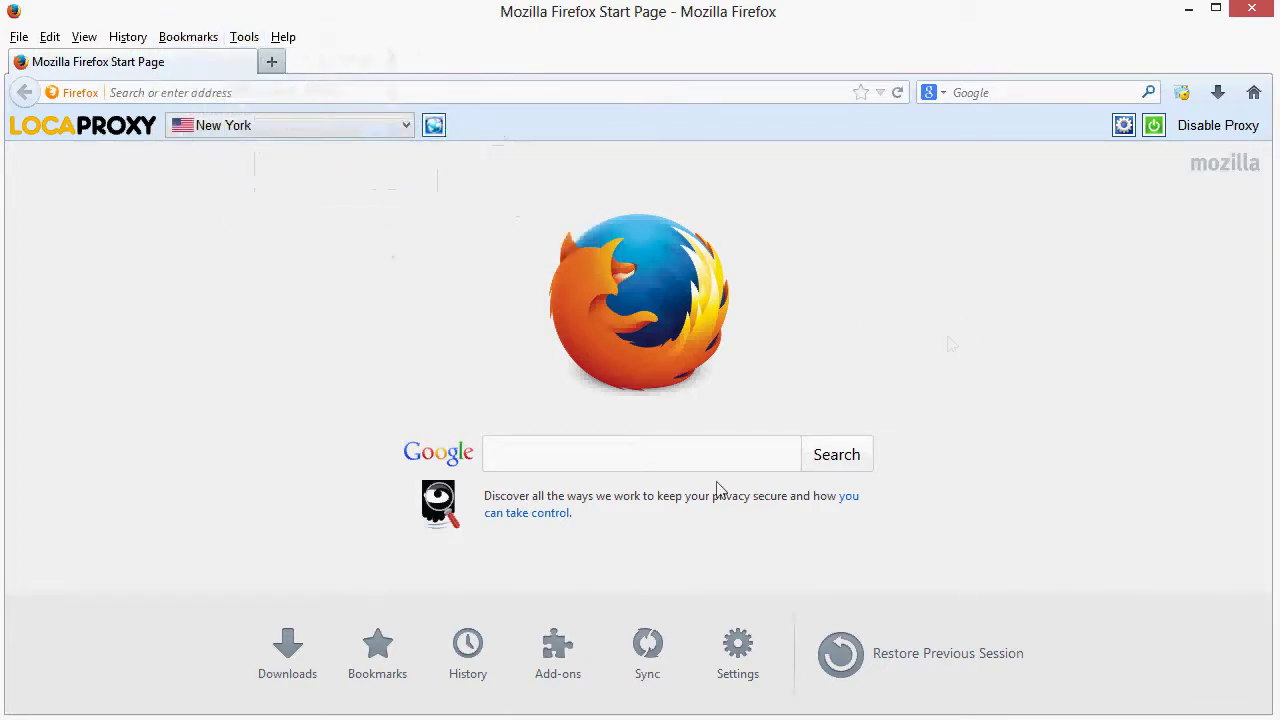
- Search Google for "house cleaning usa"
left_click(695, 447)
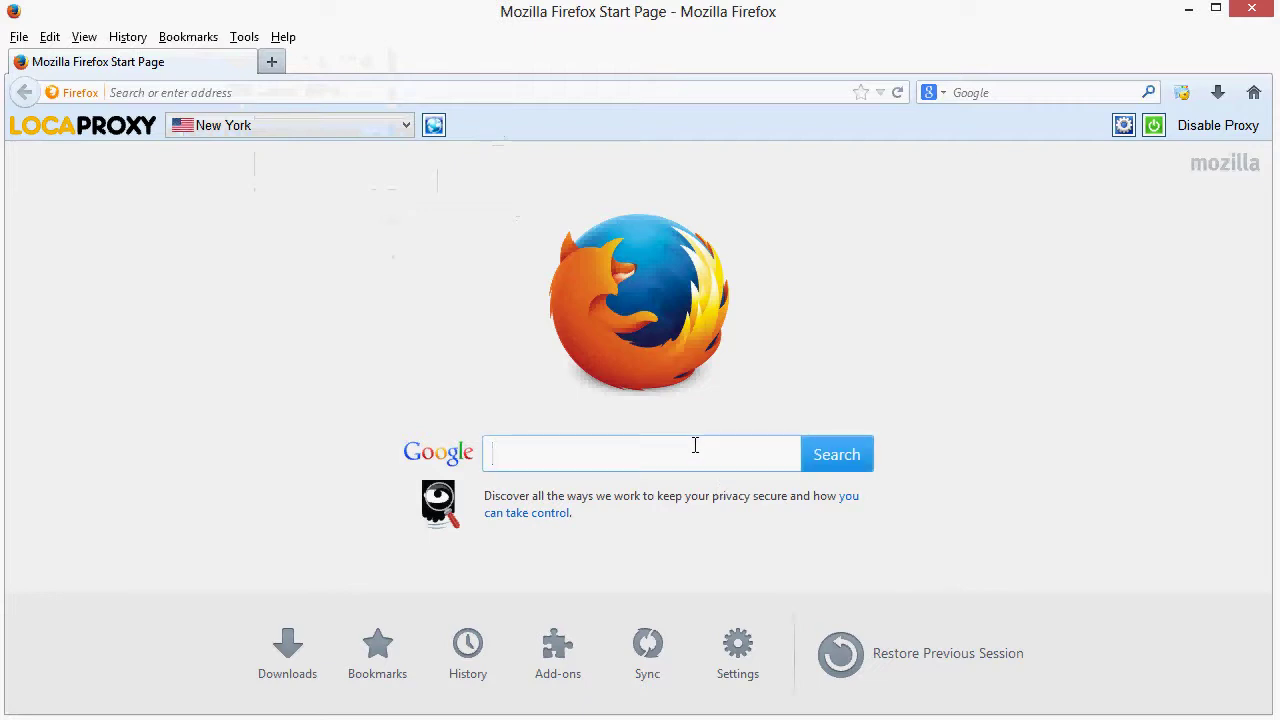
type("house cleaning usa")
key("Return")
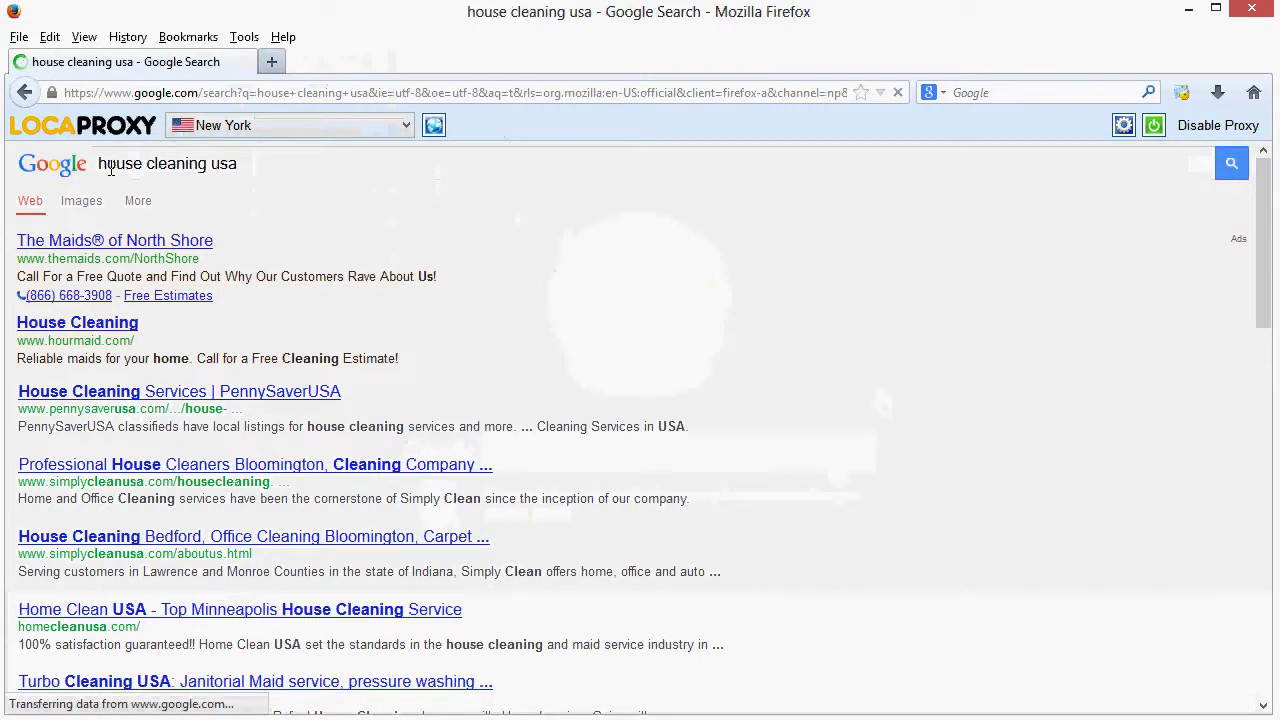
- Examine the competitor website addresses in the "house cleaning usa" search results as landing page candidates
left_click_drag(98, 163, 289, 163)
left_click(289, 163)
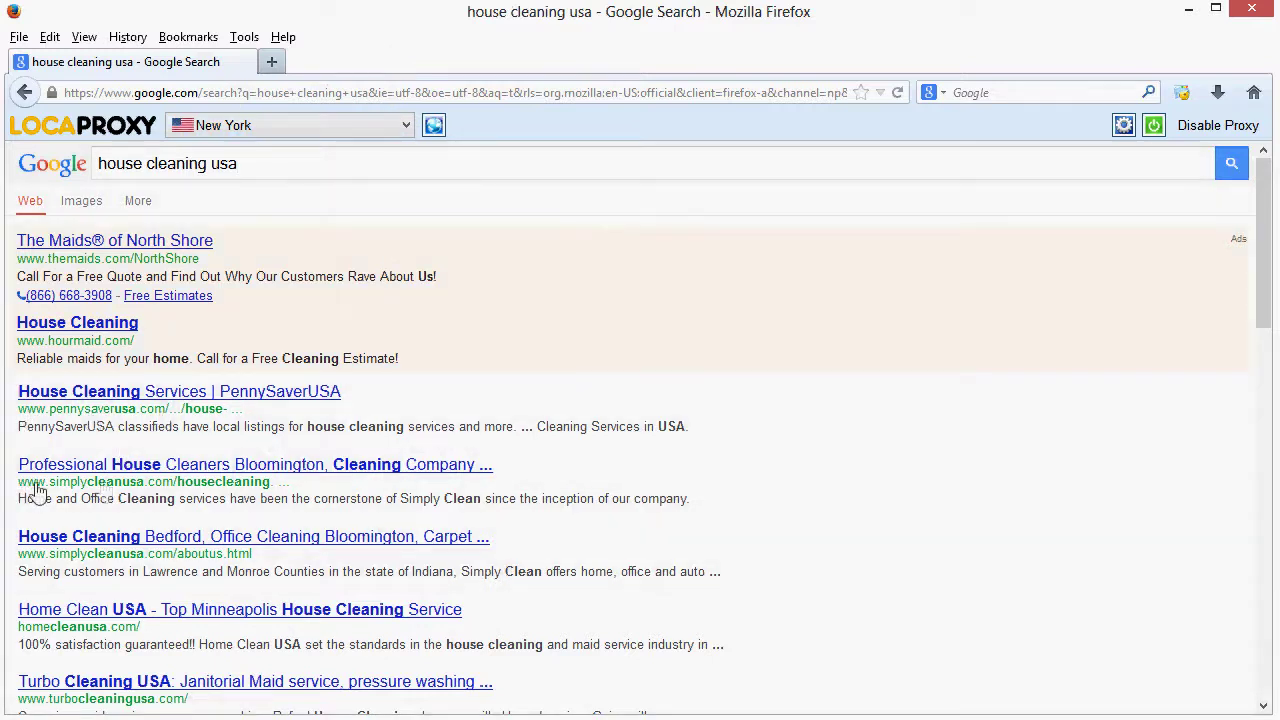
left_click_drag(174, 486, 17, 492)
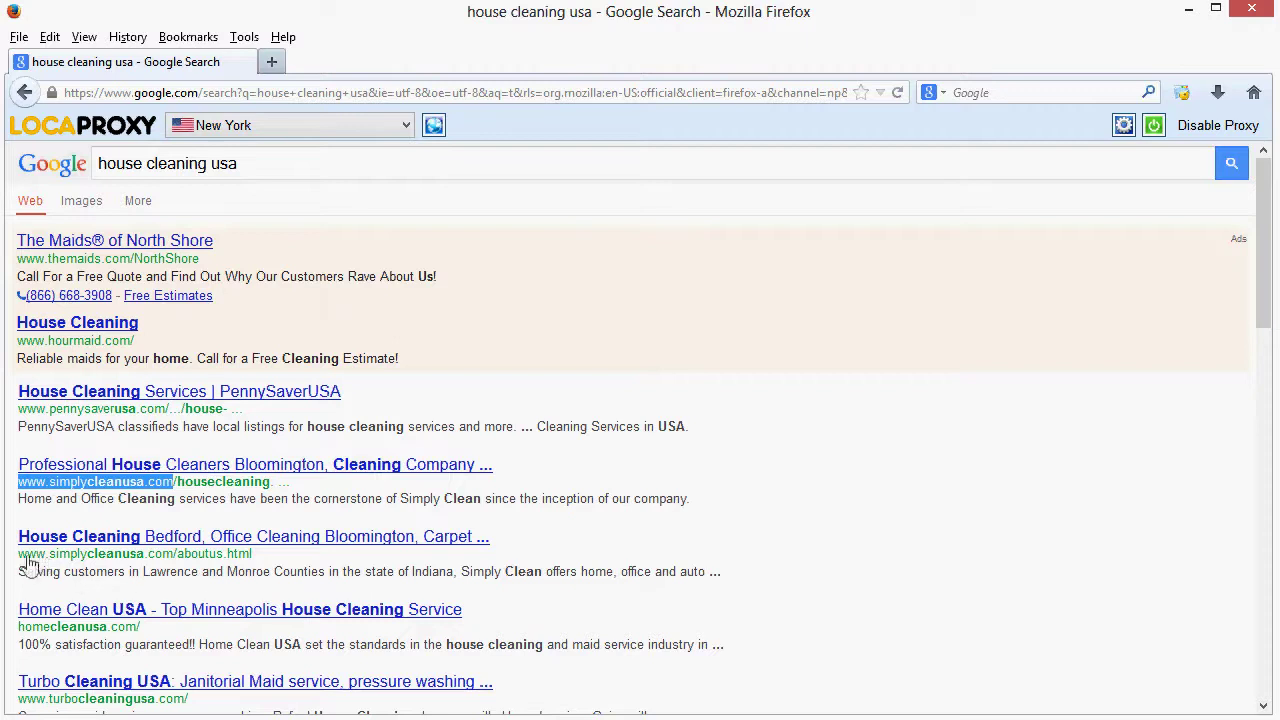
left_click_drag(20, 410, 152, 422)
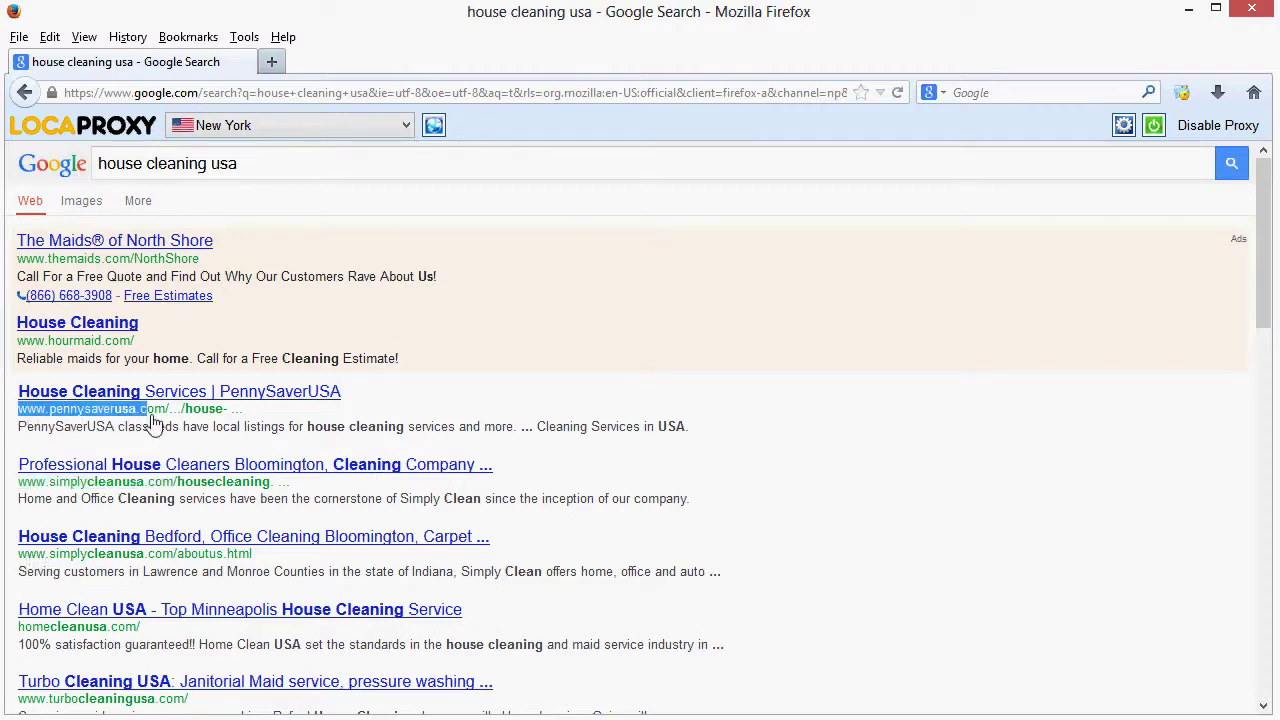
left_click_drag(17, 627, 141, 630)
scroll(388, 437, "down", 10)
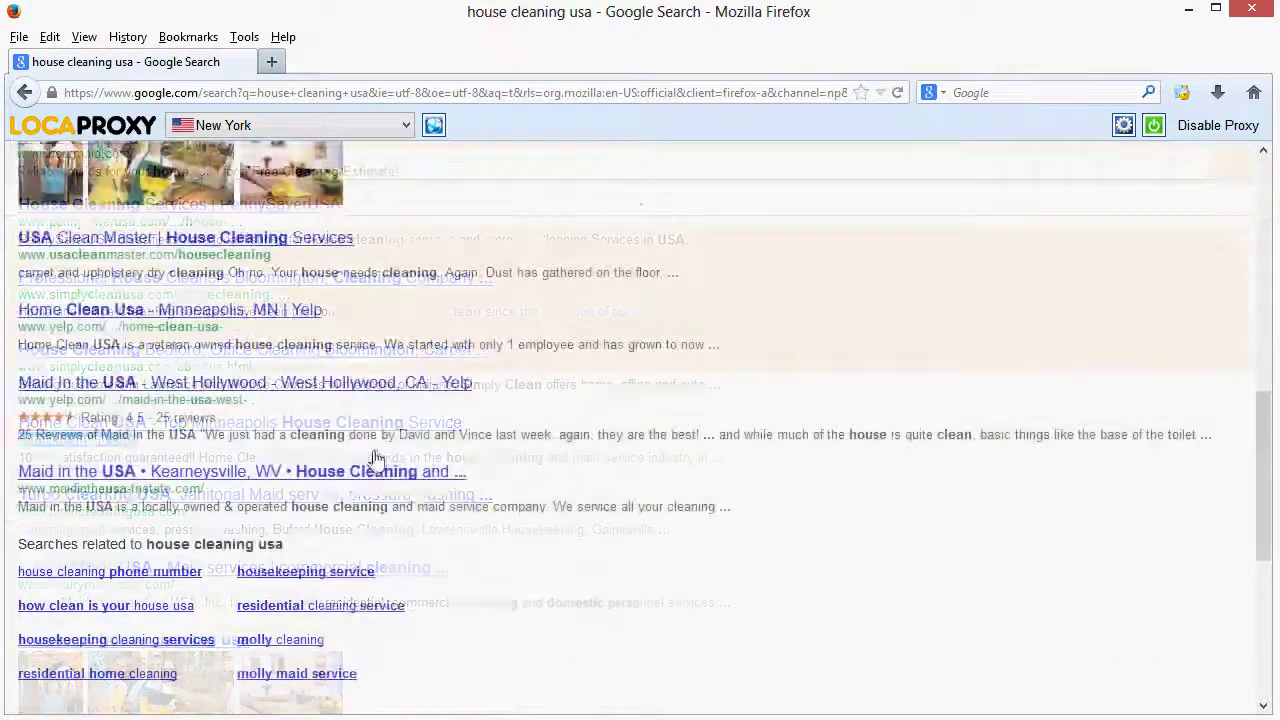
scroll(77, 349, "up", 3)
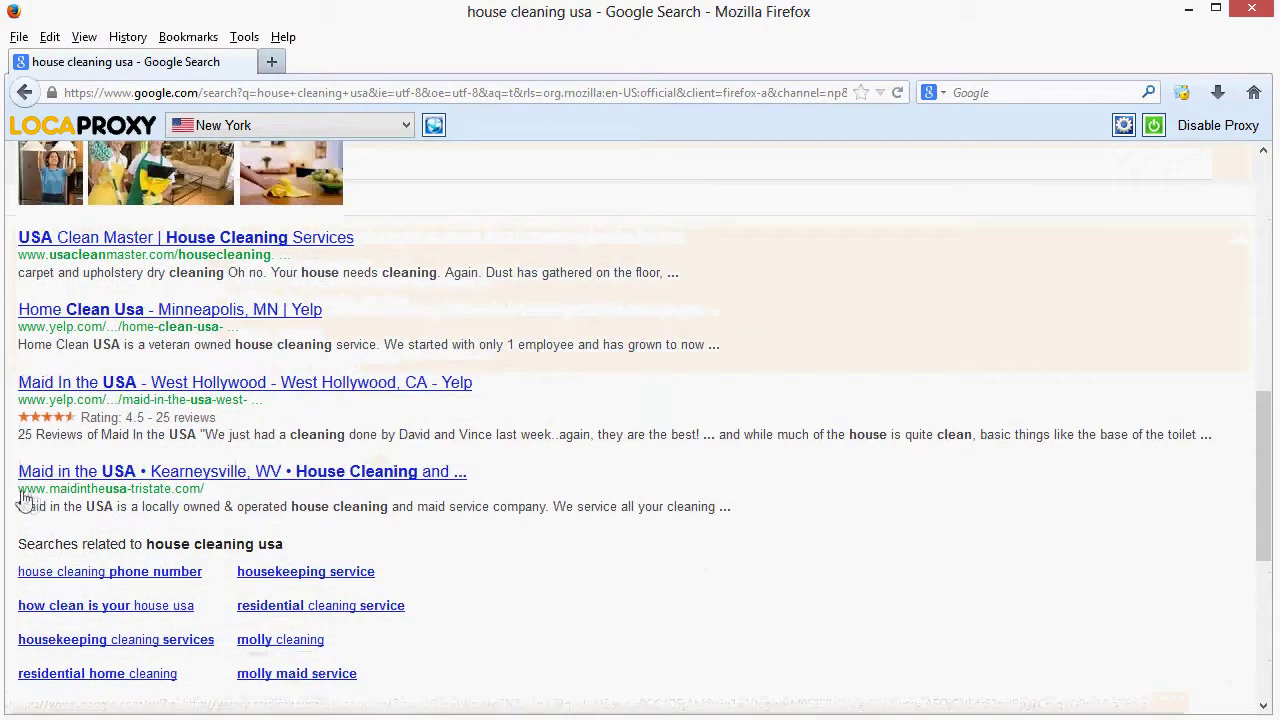
- Try copying the maidintheusa-tristate.com address into cell D15 of the Landing Pages 1.1 workbook in Excel, and undo the paste
left_click_drag(20, 490, 201, 500)
key("ctrl+c")
key("alt+Tab")
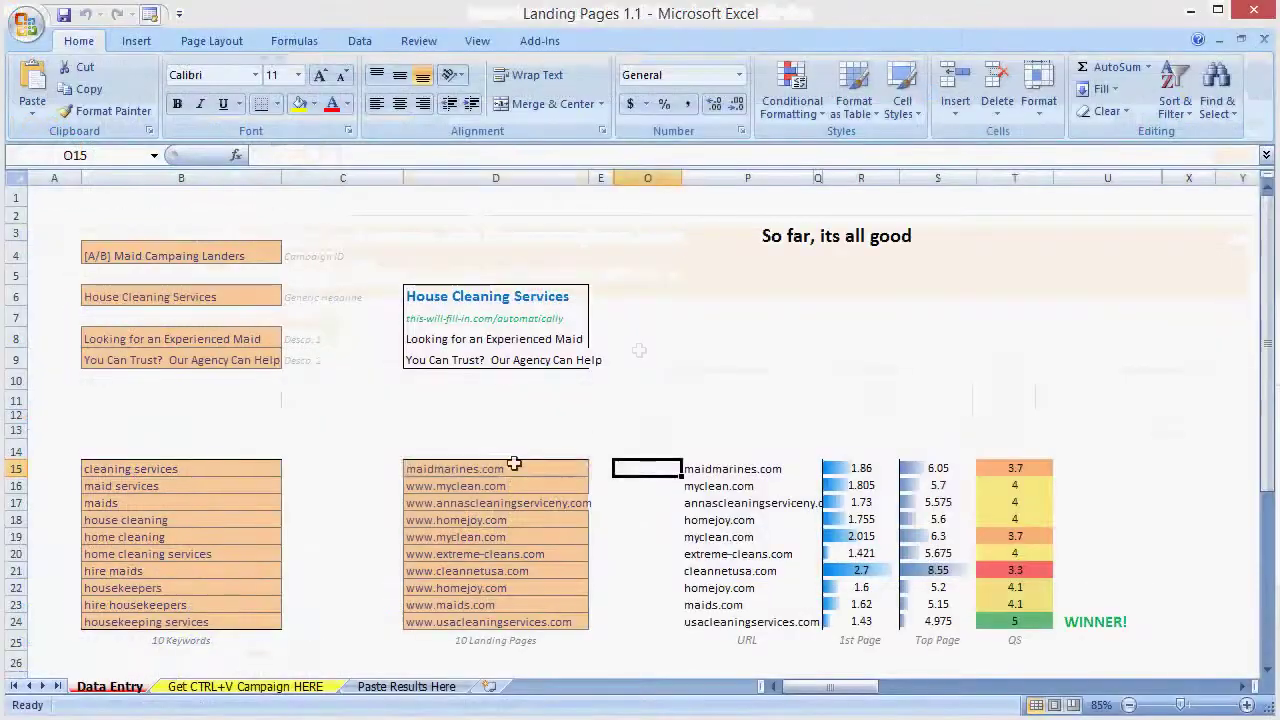
left_click(509, 467)
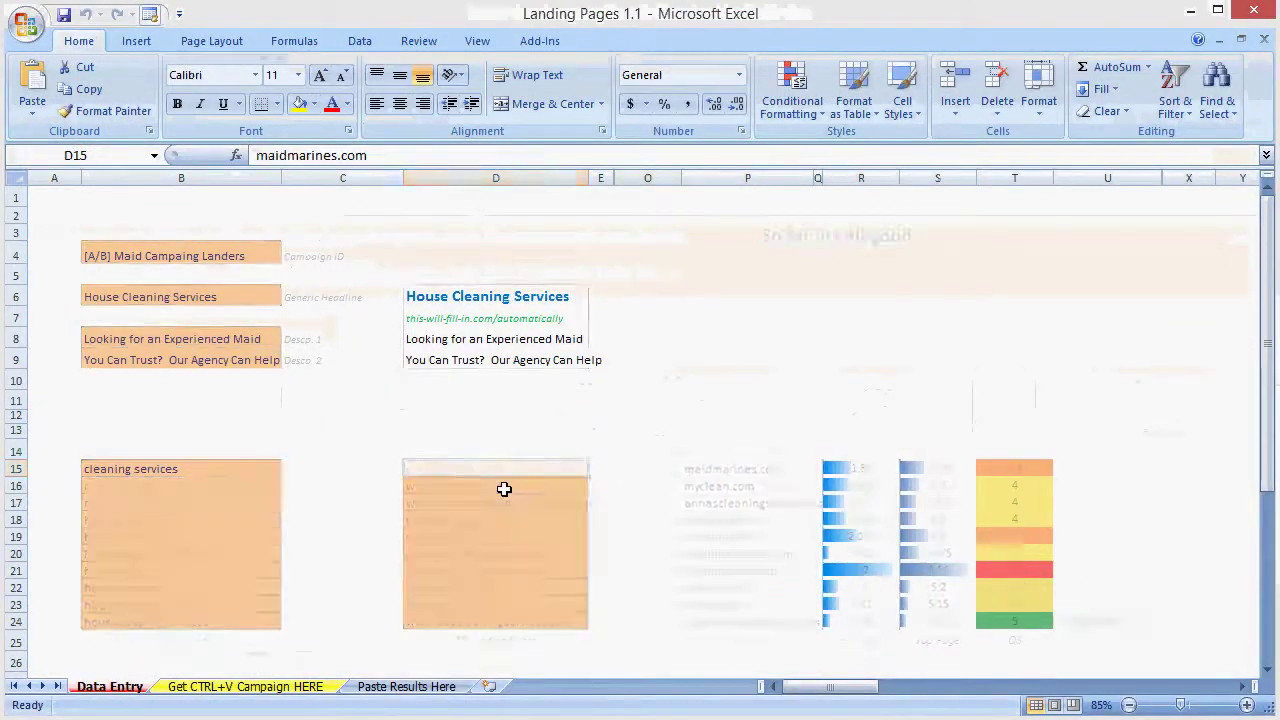
key("ctrl+v")
key("ctrl+z")
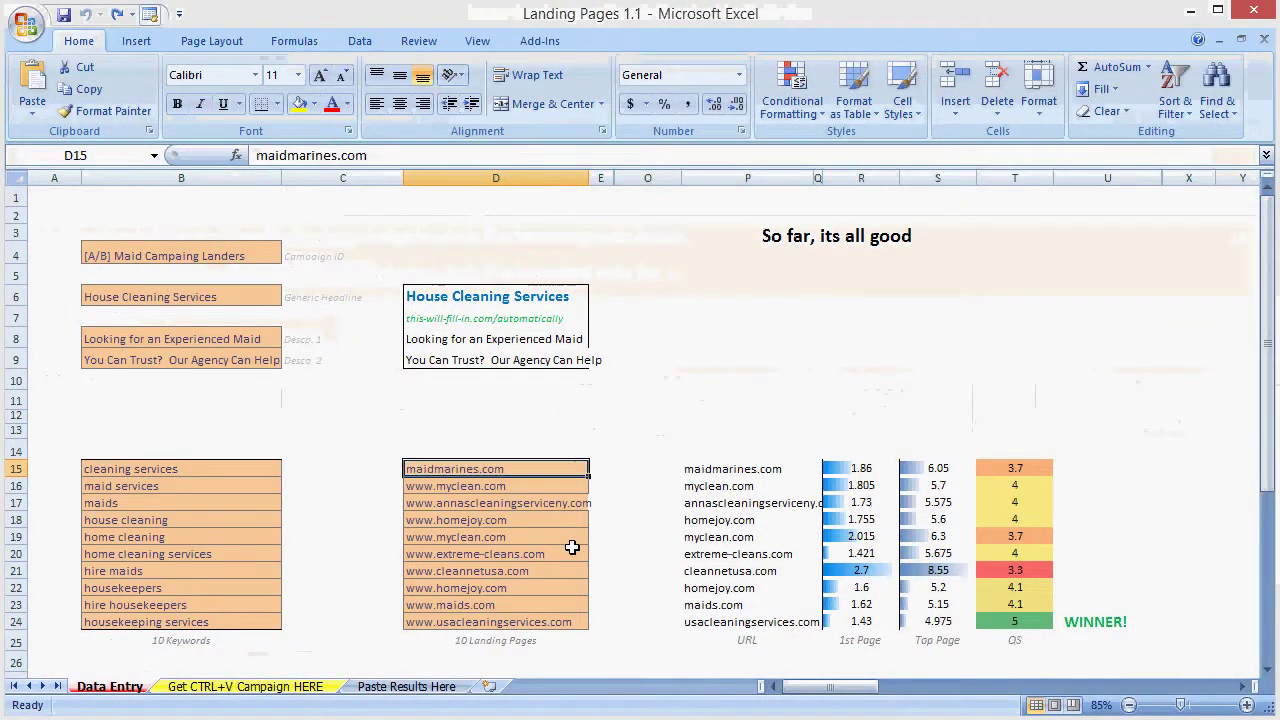
- Review the list of ten landing pages in column D of the Data Entry sheet
left_click_drag(505, 622, 483, 468)
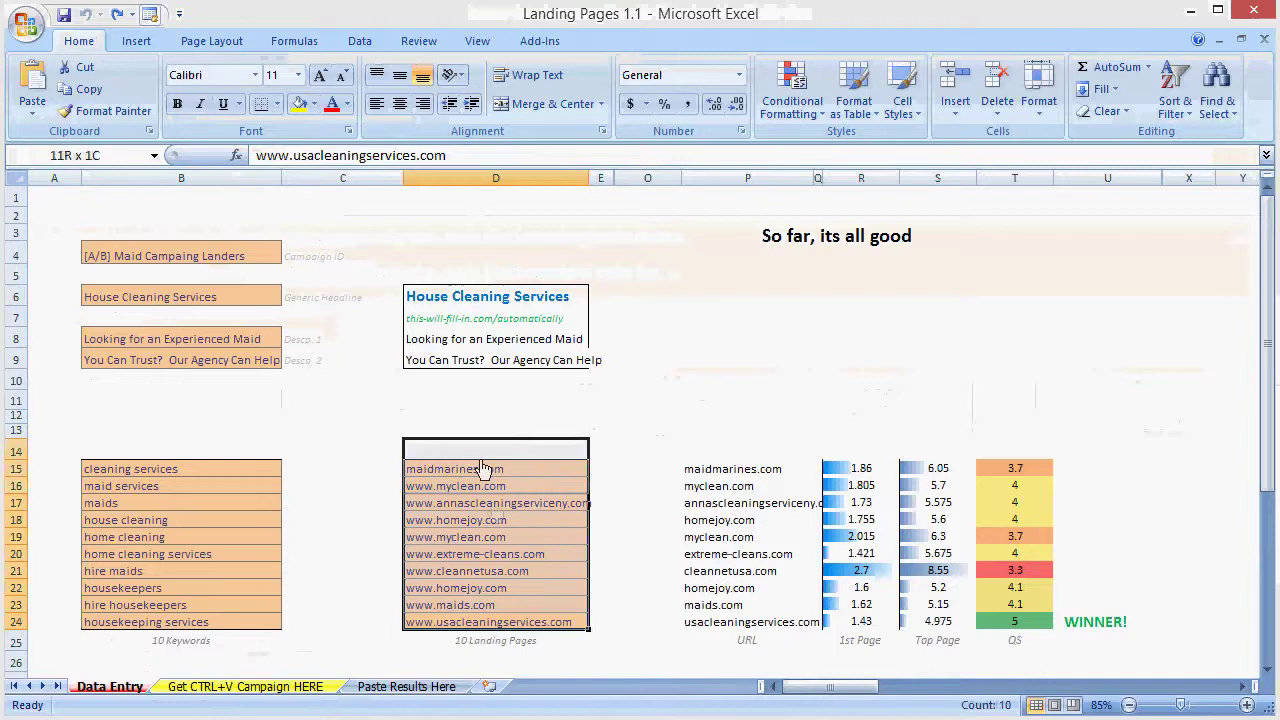
left_click(746, 414)
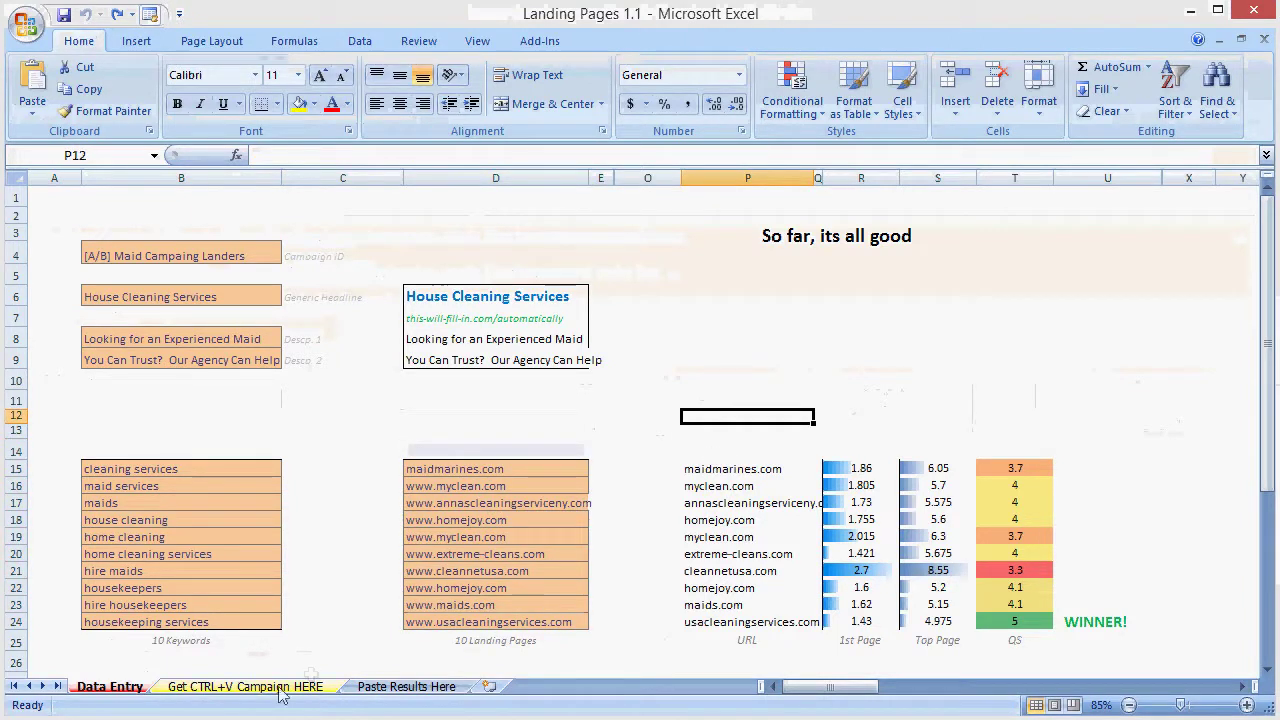
left_click_drag(423, 470, 462, 625)
left_click(295, 505)
- Copy the five STEP 1 keyword columns with their headers, cells B4 to F104, from the Get CTRL+V Campaign HERE sheet
left_click(252, 687)
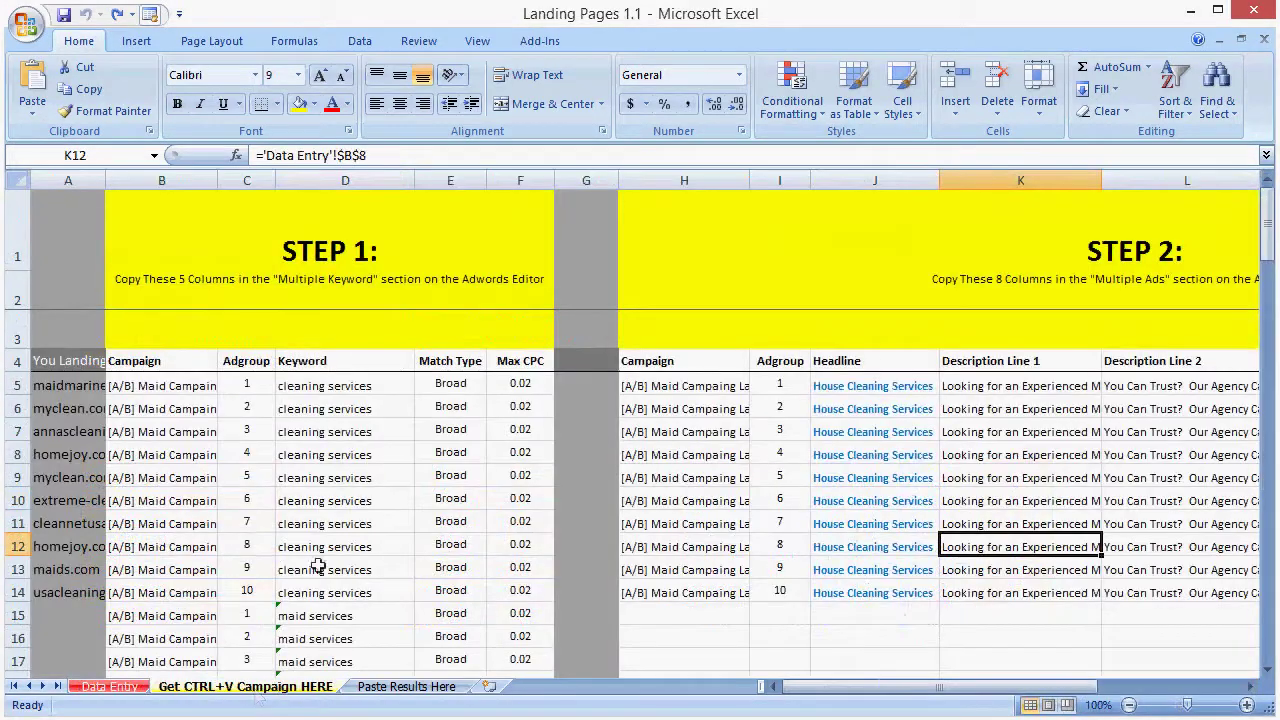
scroll(354, 483, "down", 3, "ctrl")
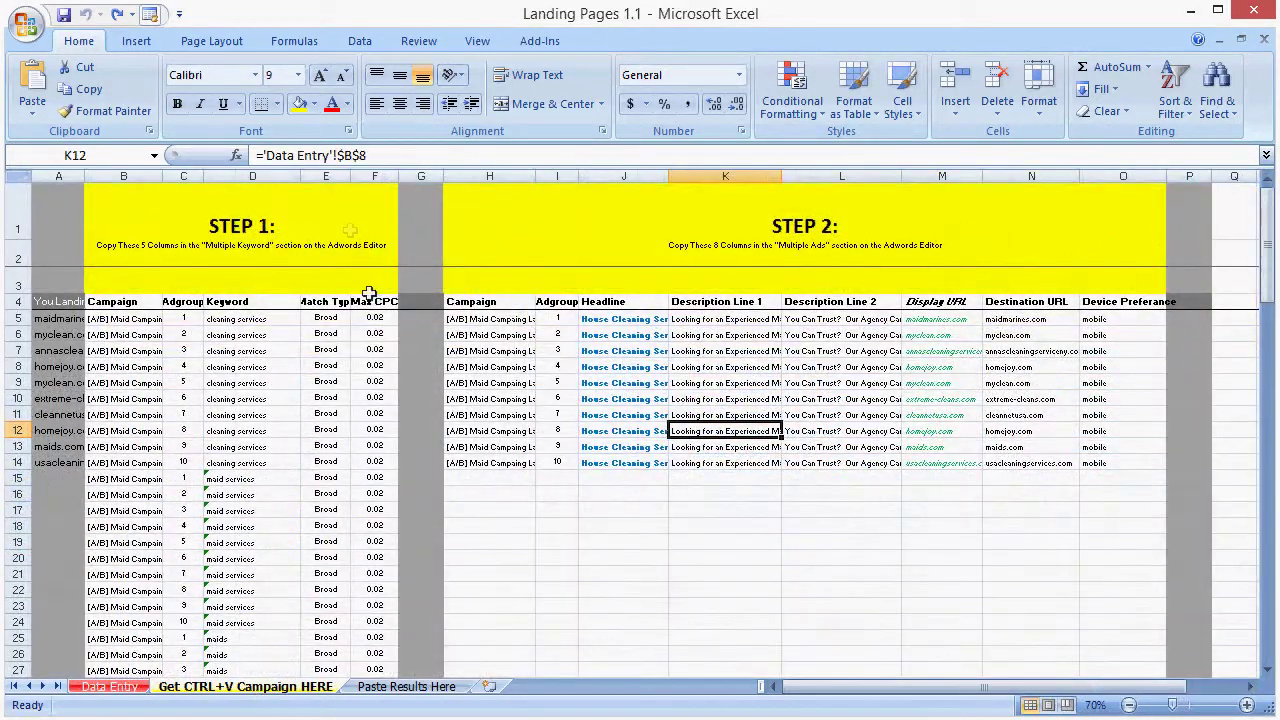
left_click(263, 540)
key("ctrl+a")
key("ctrl+a")
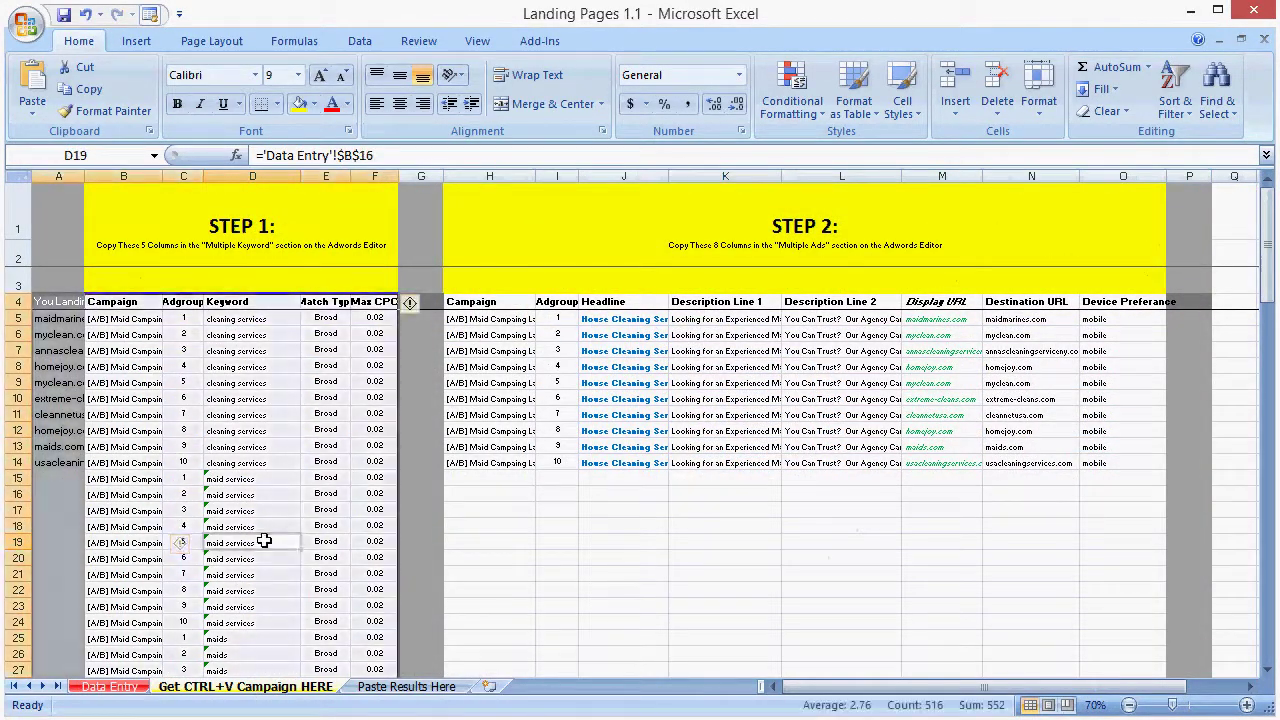
left_click(245, 462)
left_click_drag(125, 300, 381, 562)
key("ctrl+c")
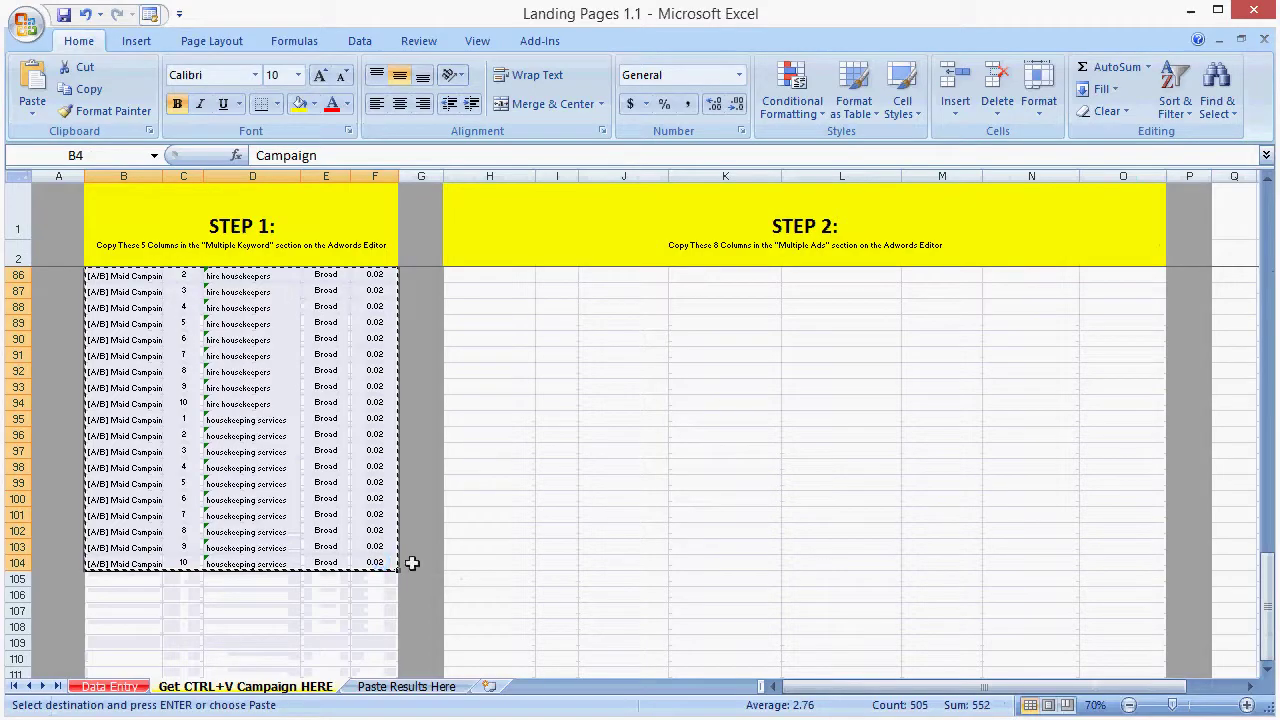
- Switch to AdWords Editor and add the copied keyword rows as a bulk keyword import
key("alt+Tab")
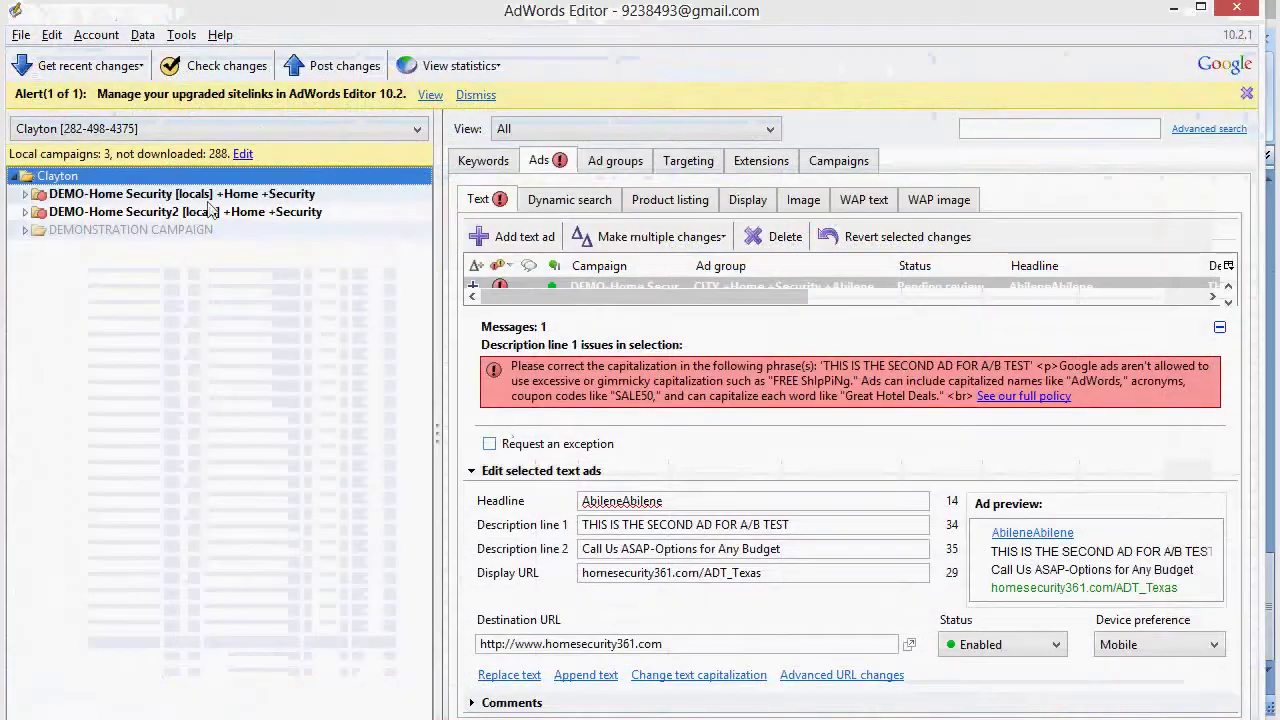
left_click(484, 161)
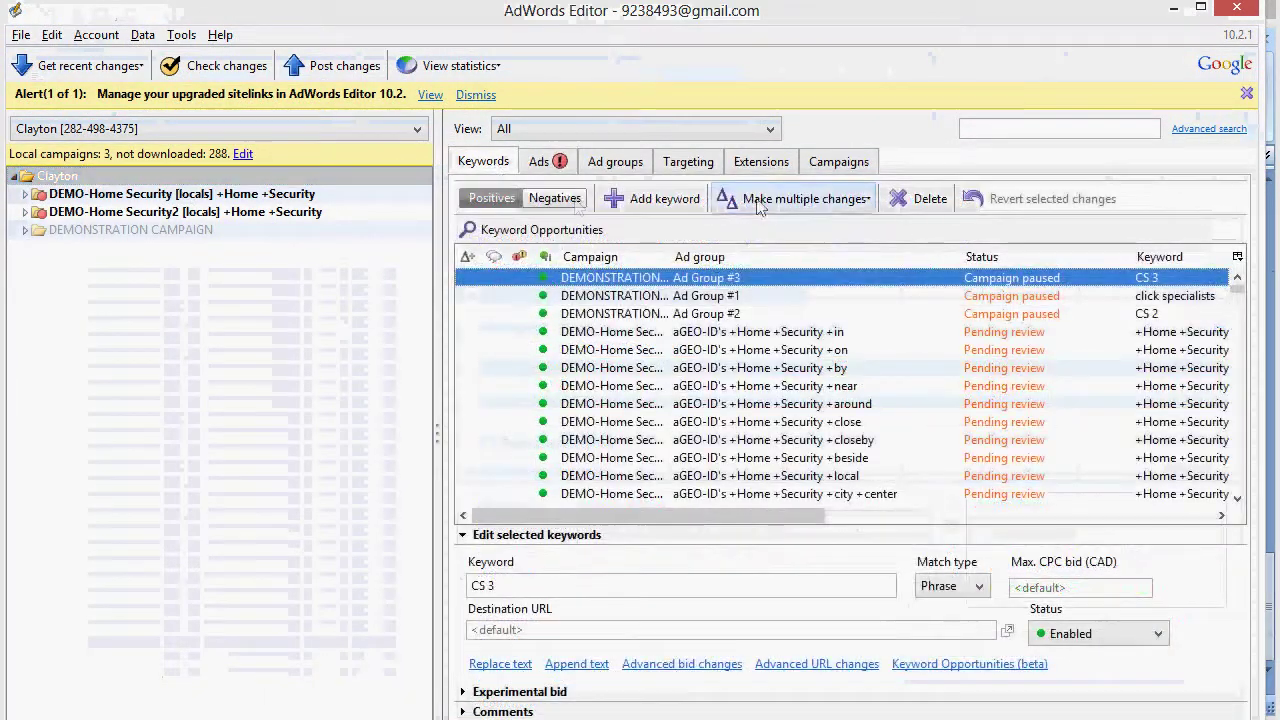
left_click(800, 198)
left_click(790, 229)
key("ctrl+v")
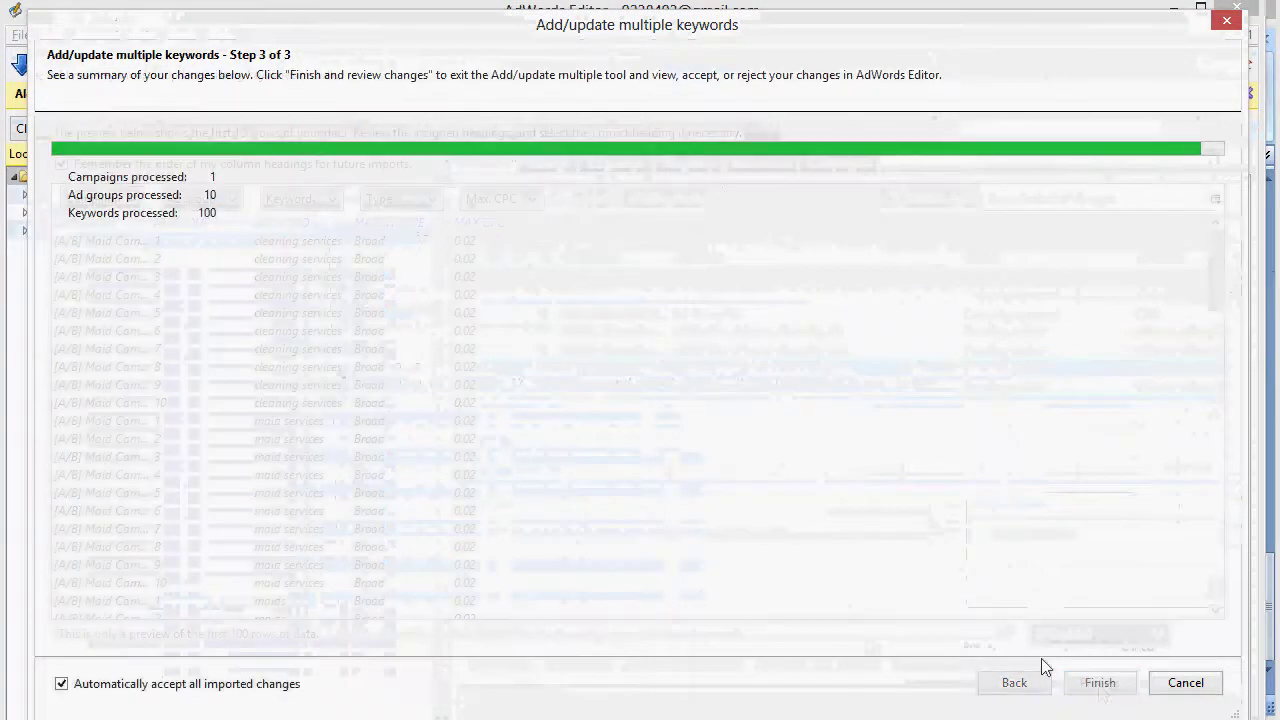
left_click(1066, 683)
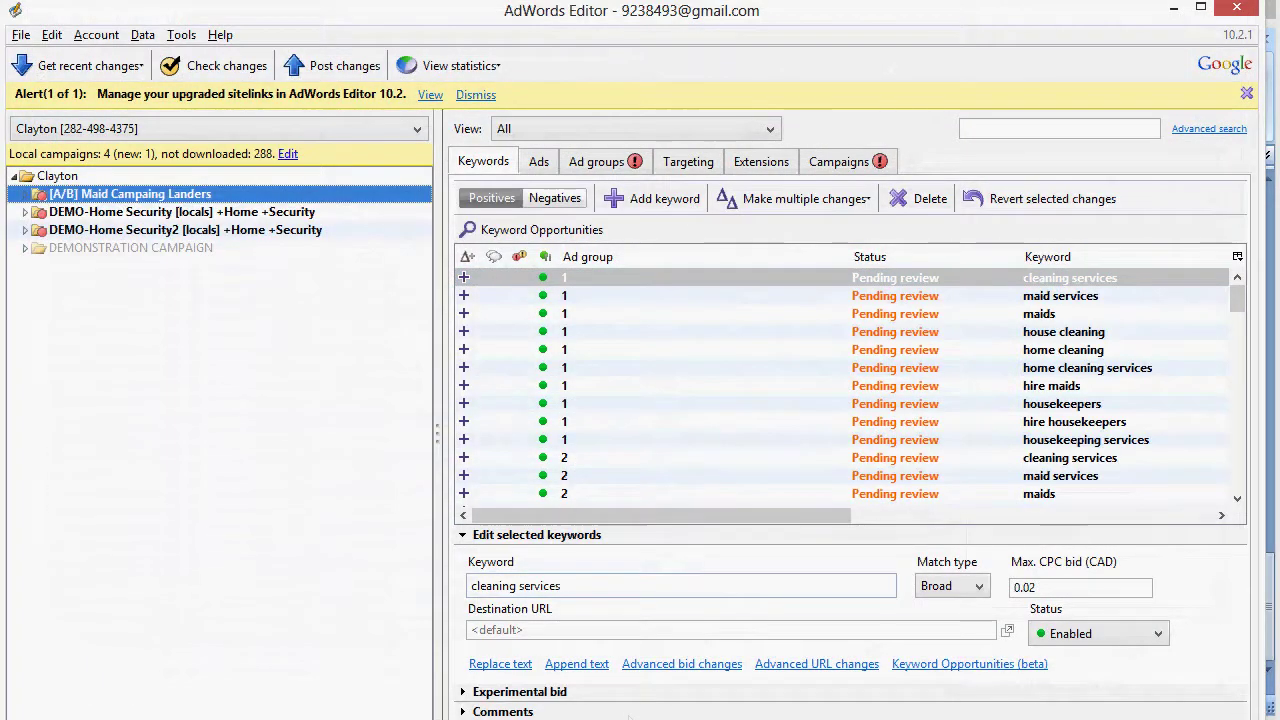
- Copy the eight STEP 2 ad columns, cells H4 to O14, in Excel and show the text ads in AdWords Editor
key("alt+Tab")
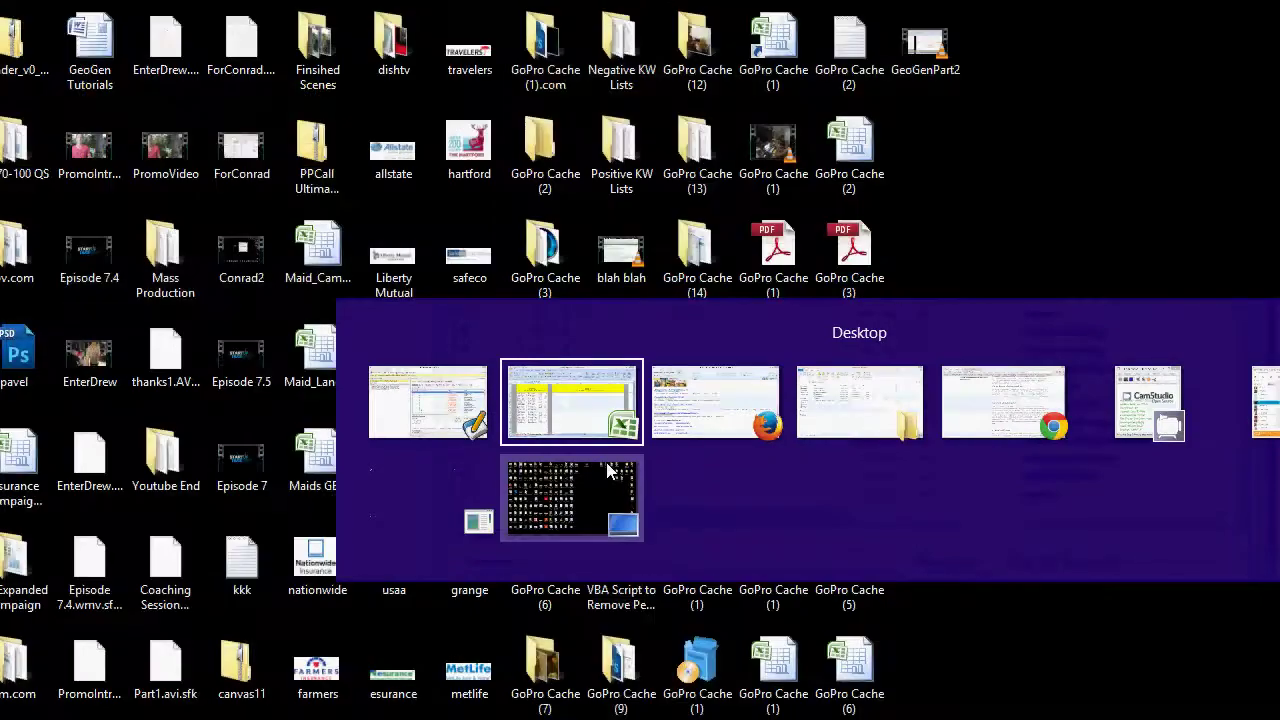
scroll(1114, 514, "up", 3)
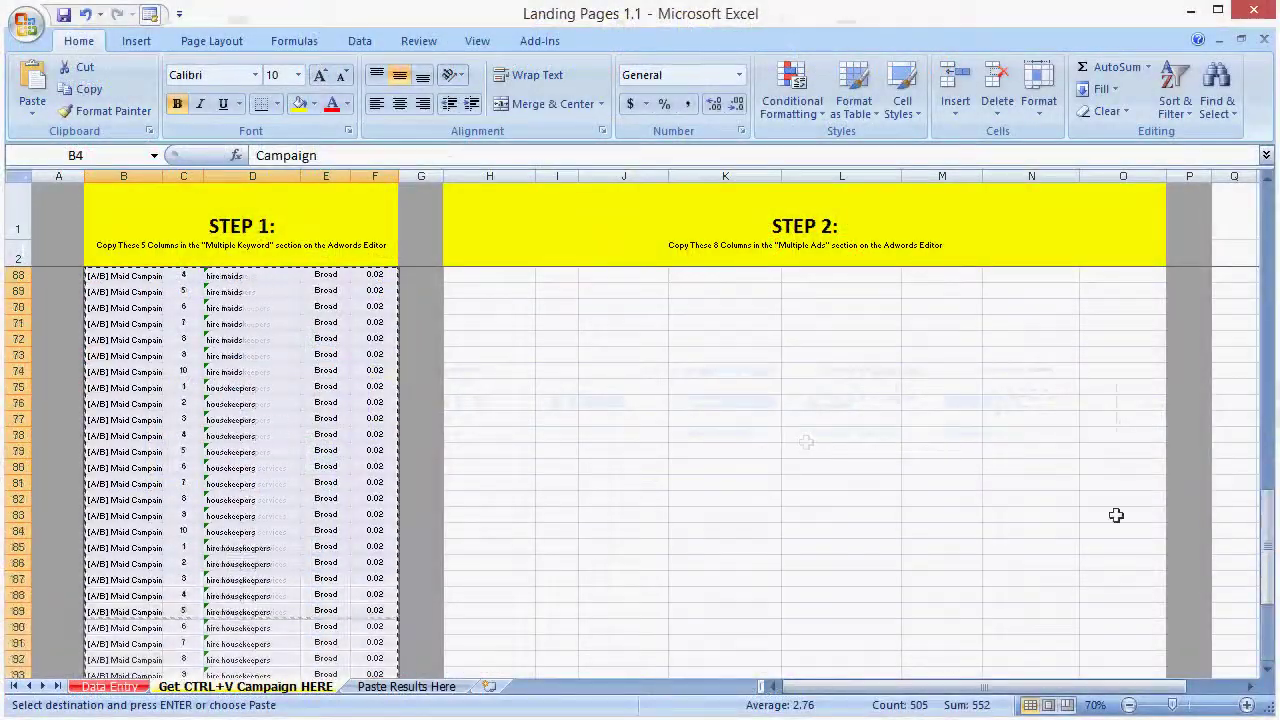
left_click_drag(1268, 515, 1268, 230)
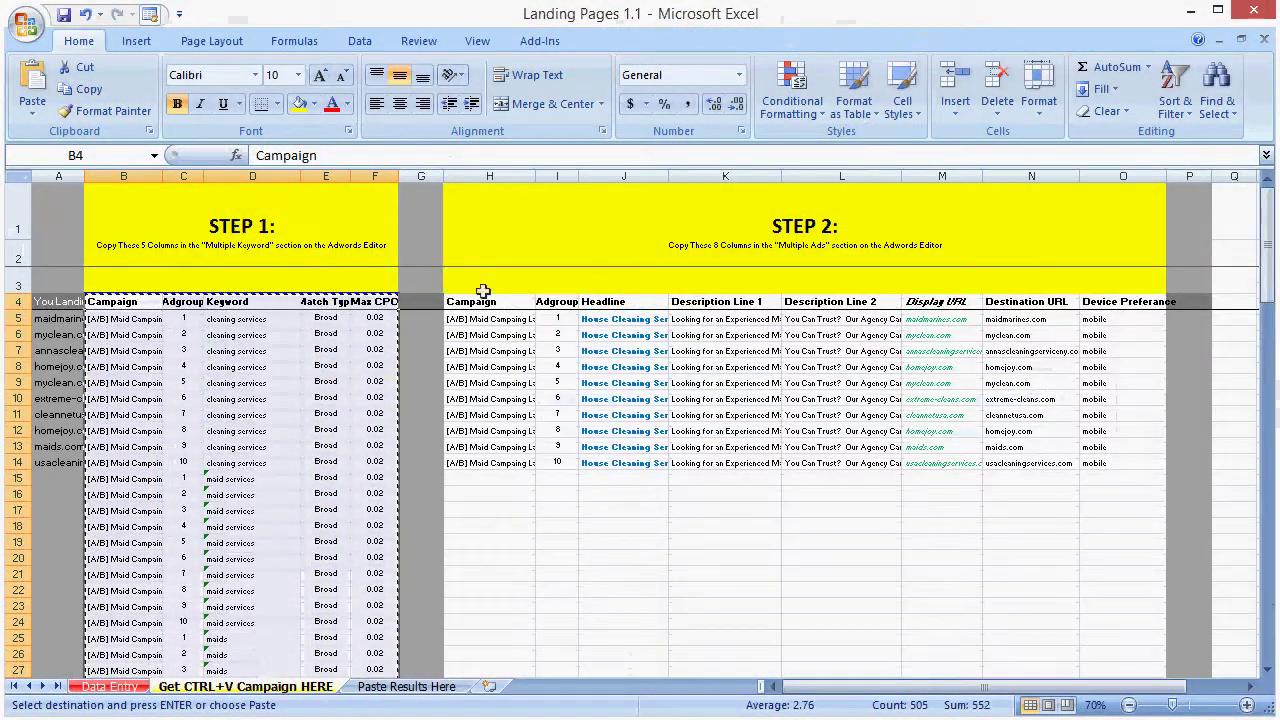
left_click_drag(483, 300, 1130, 457)
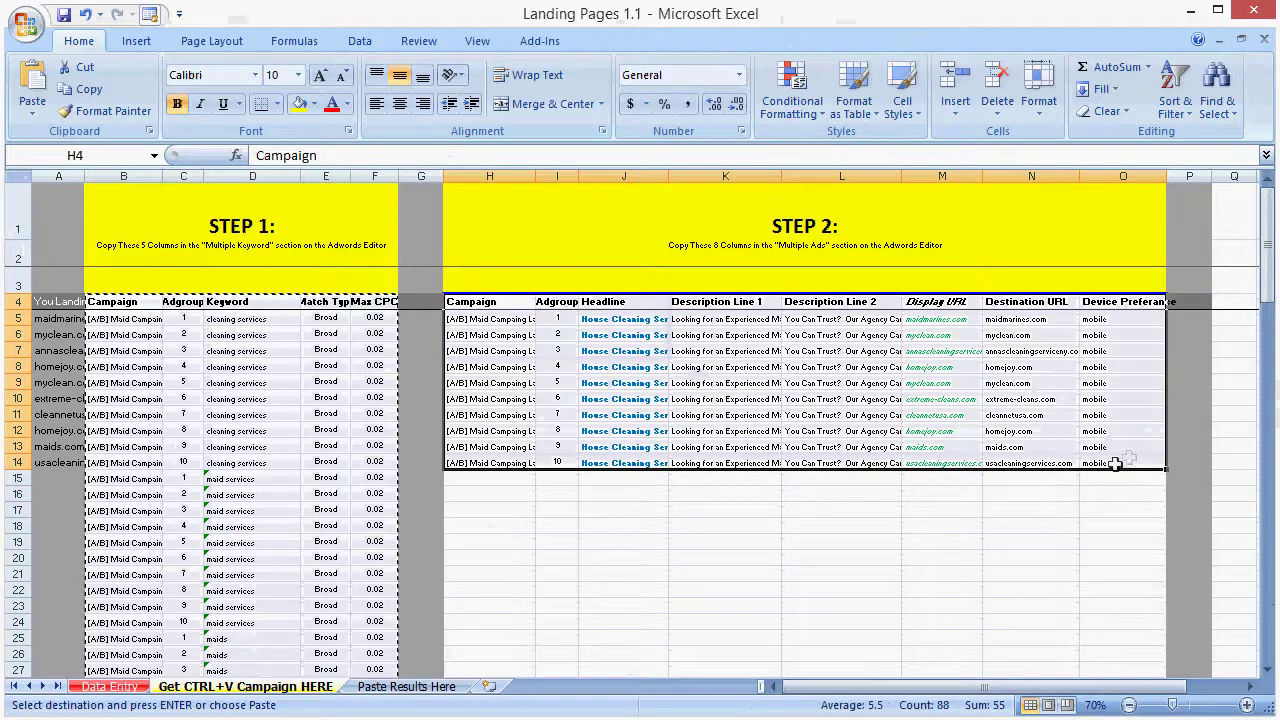
key("ctrl+c")
key("alt+Tab")
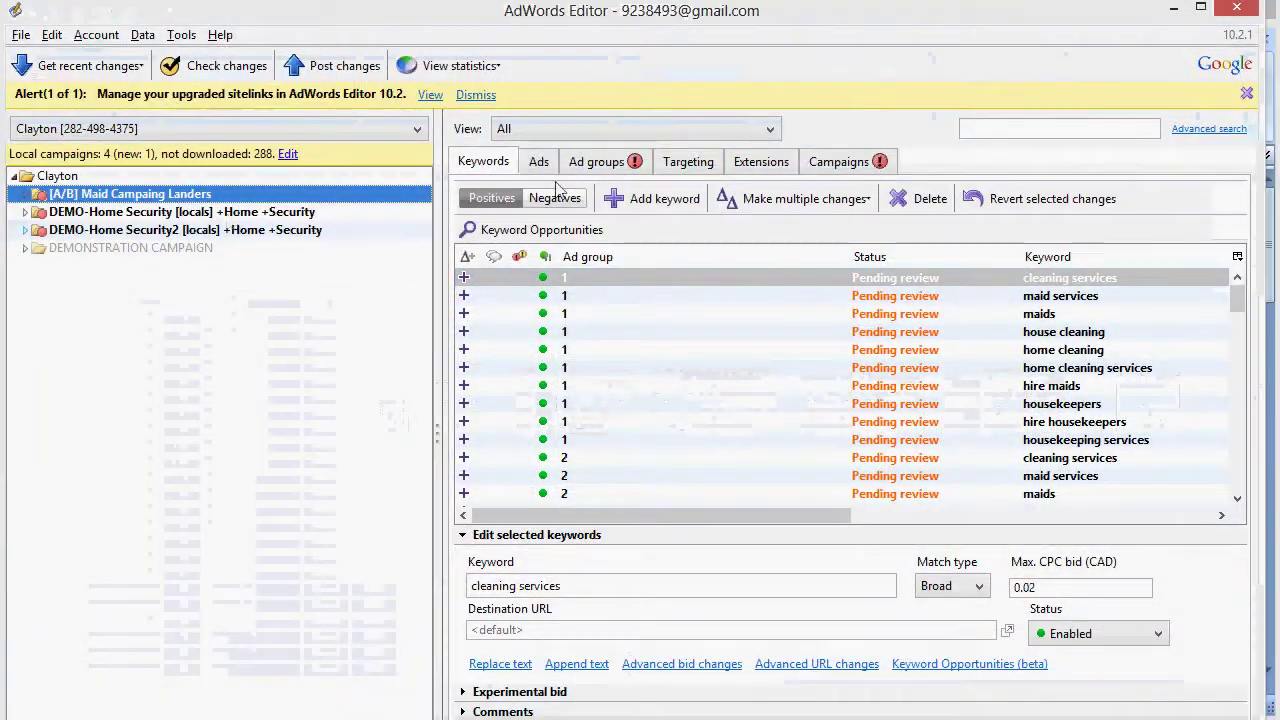
left_click(538, 162)
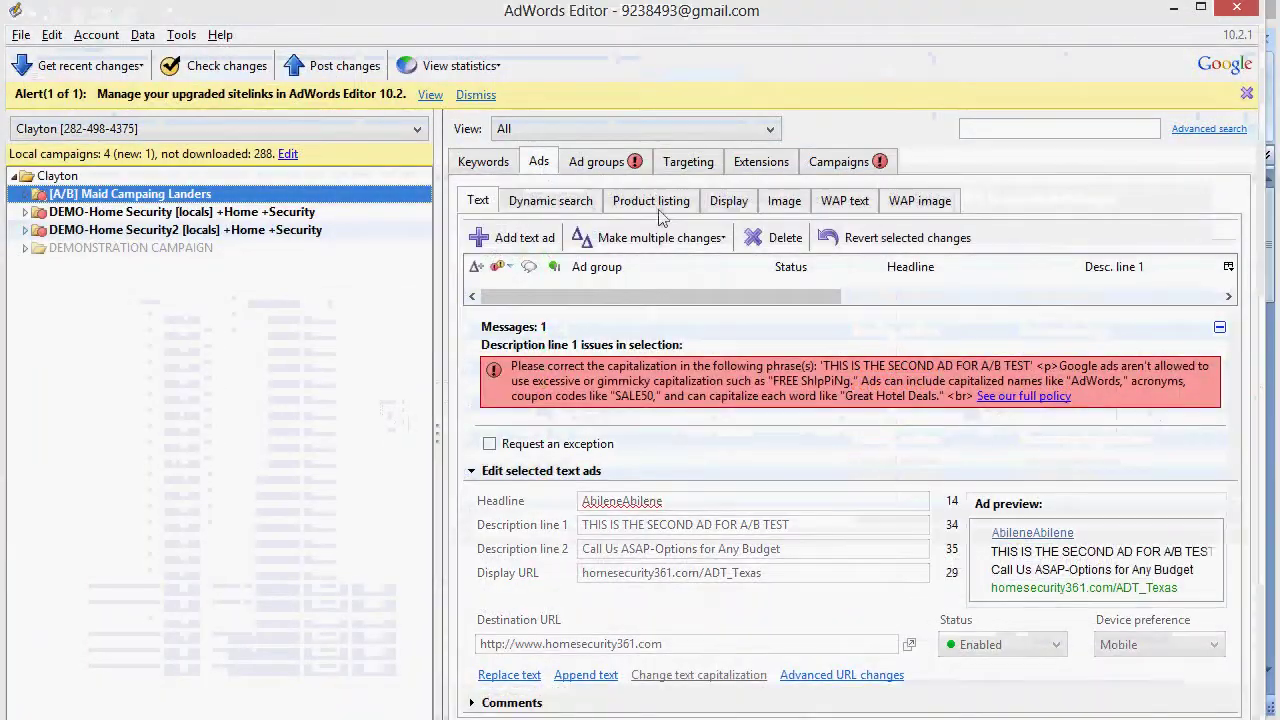
left_click(535, 202)
left_click(482, 203)
left_click(606, 237)
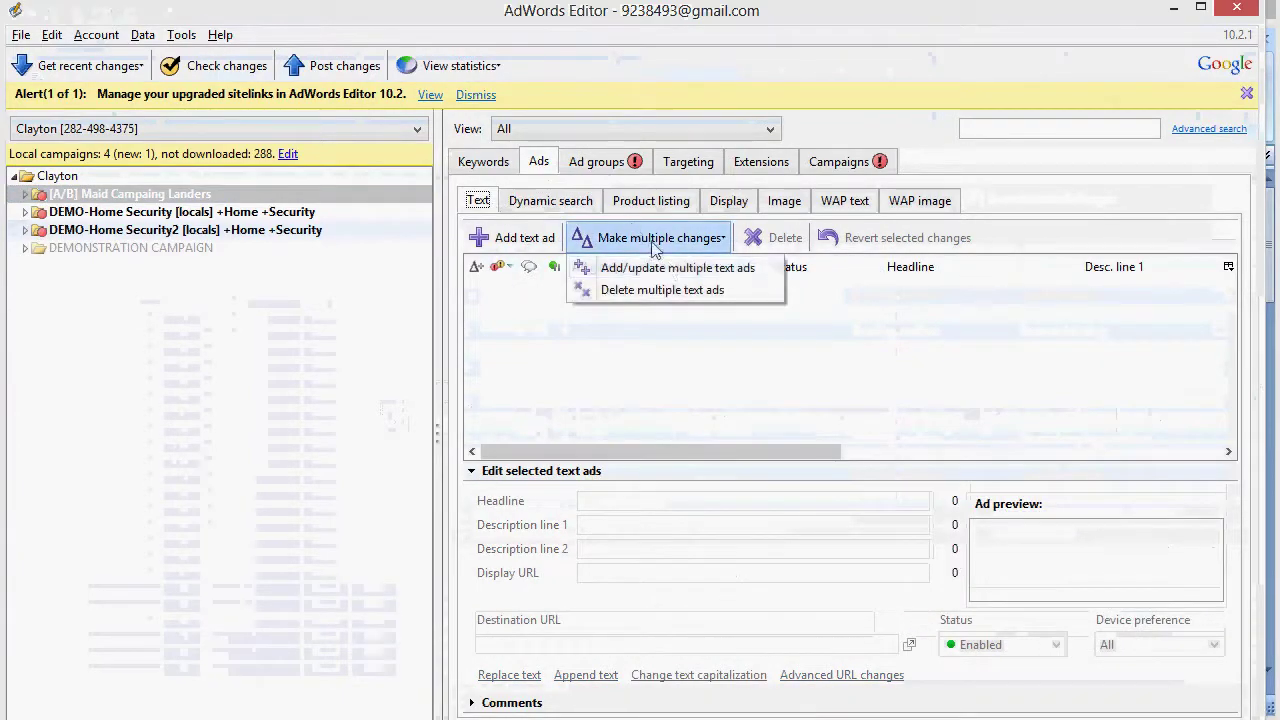
left_click(609, 264)
key("ctrl+v")
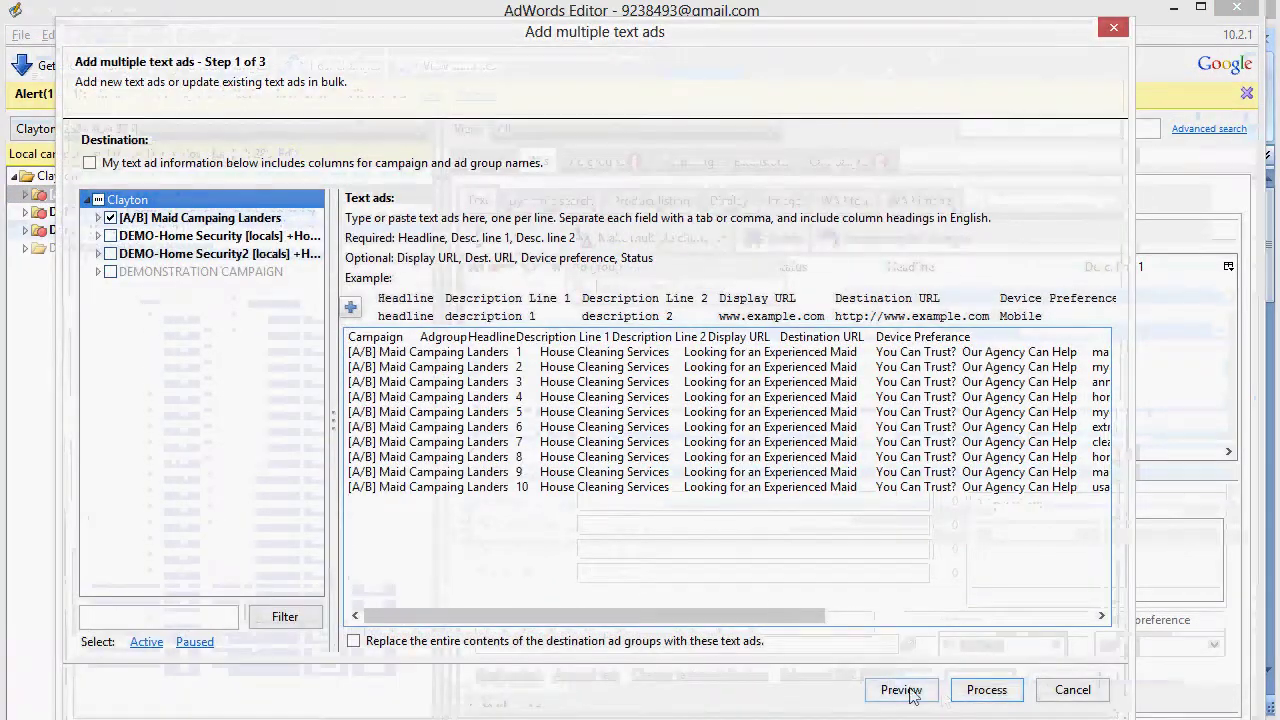
left_click(900, 690)
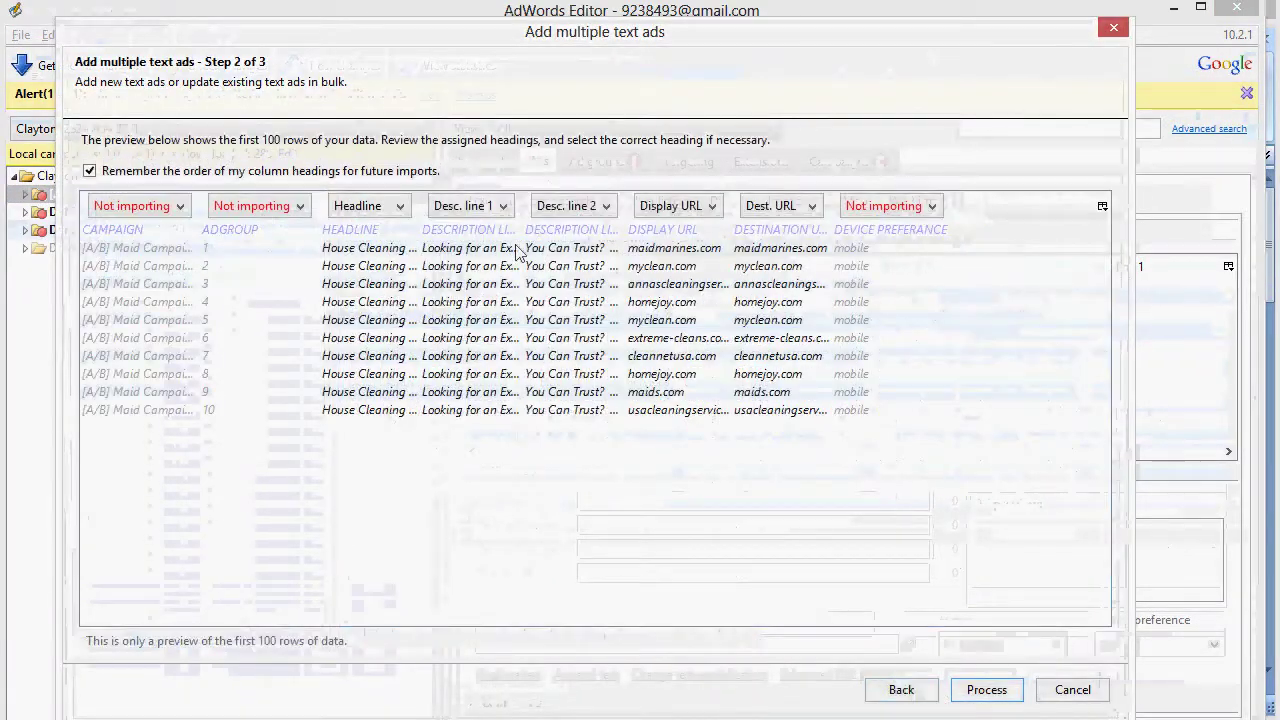
left_click(1040, 690)
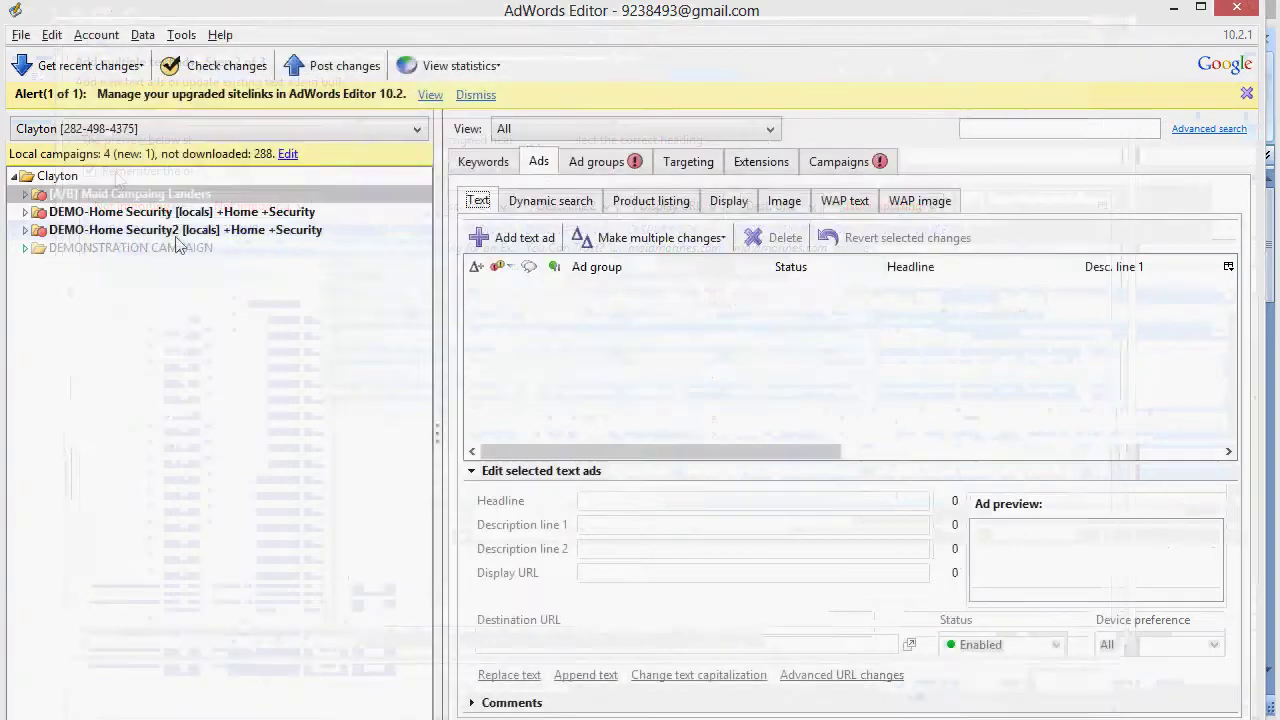
- Paste the copied ads into a bulk text ad import that includes campaign and ad group columns, and preview the headings
left_click(647, 246)
left_click(655, 266)
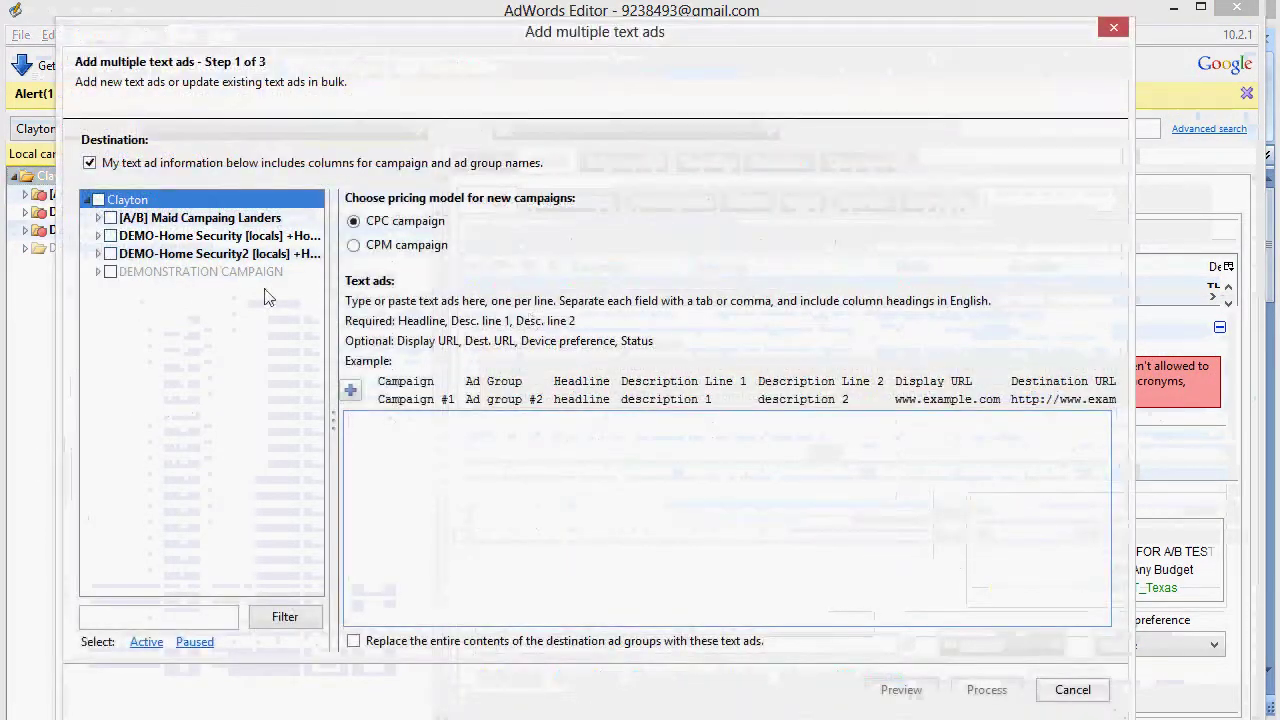
left_click(664, 500)
key("ctrl+v")
left_click(984, 690)
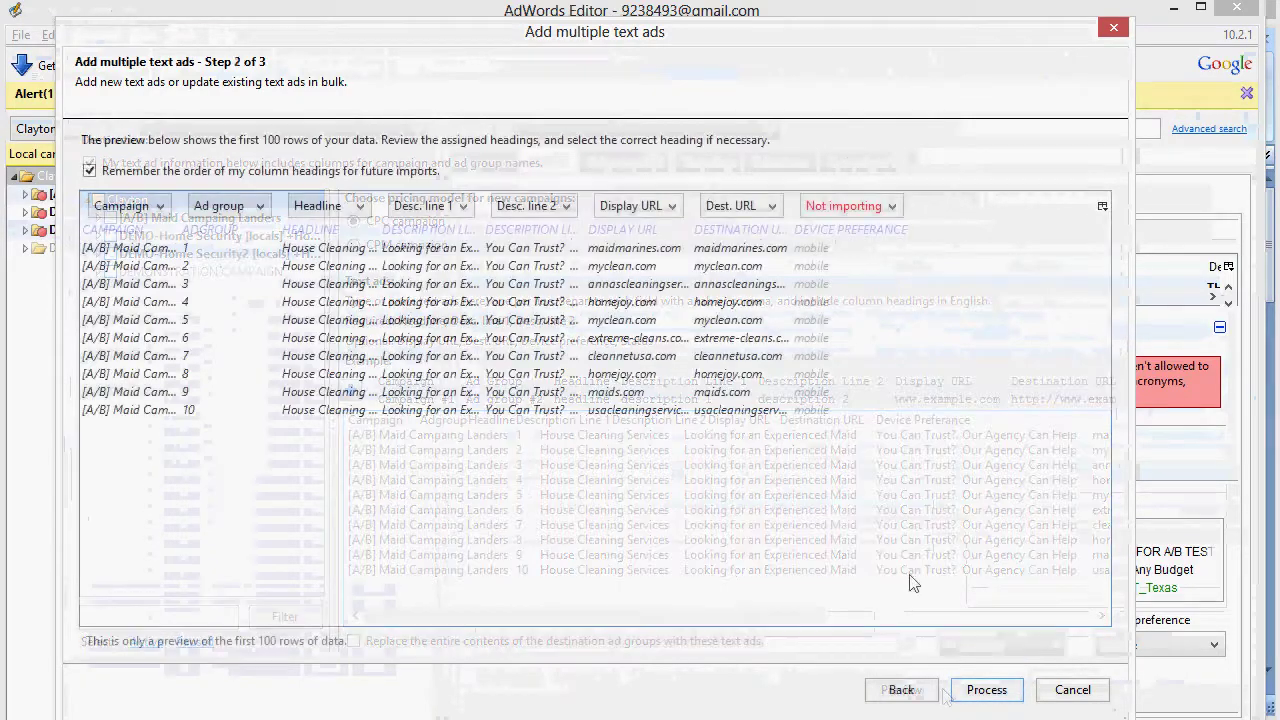
- Assign the Device preference heading to the last import column and finish importing the text ads
left_click(853, 208)
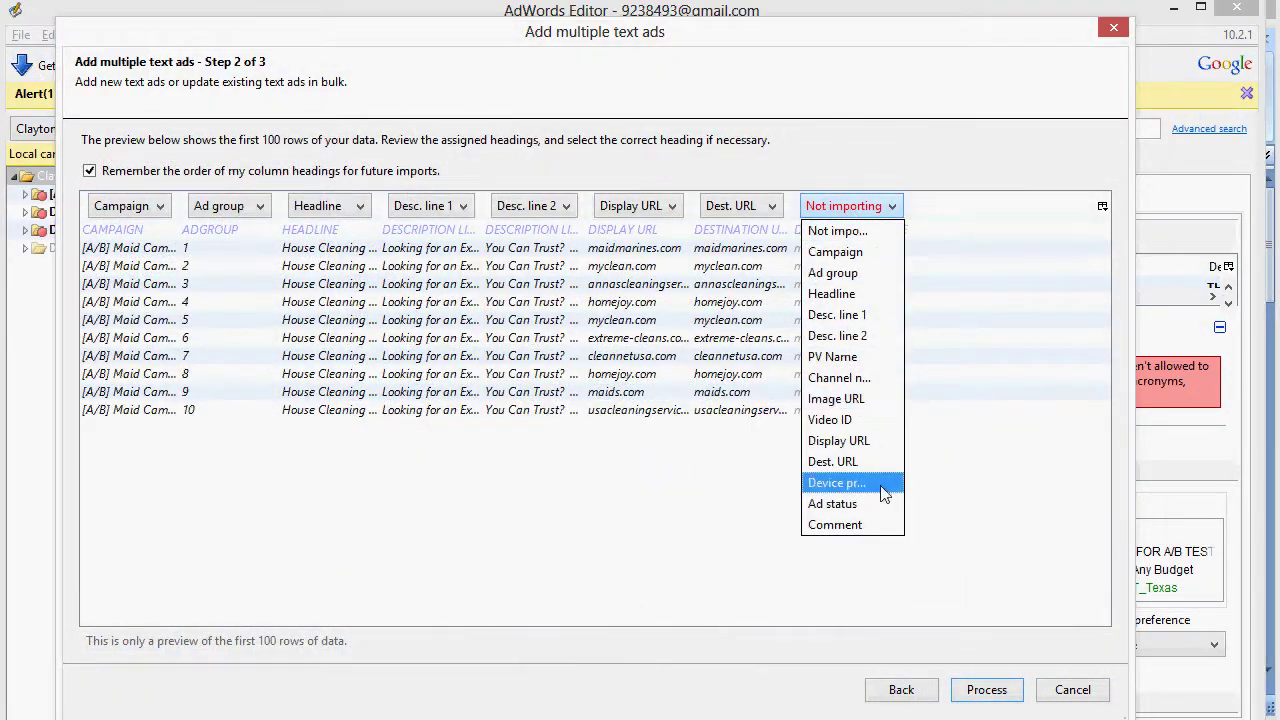
left_click(840, 483)
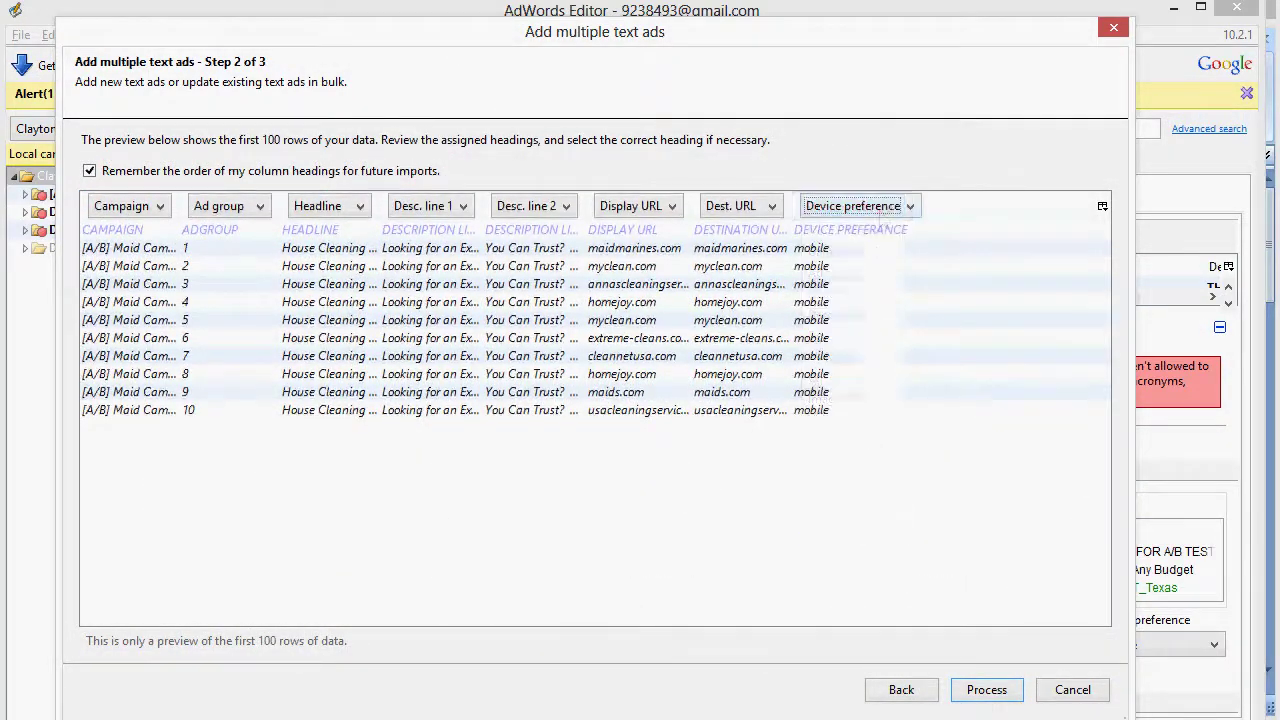
left_click(990, 692)
left_click(958, 694)
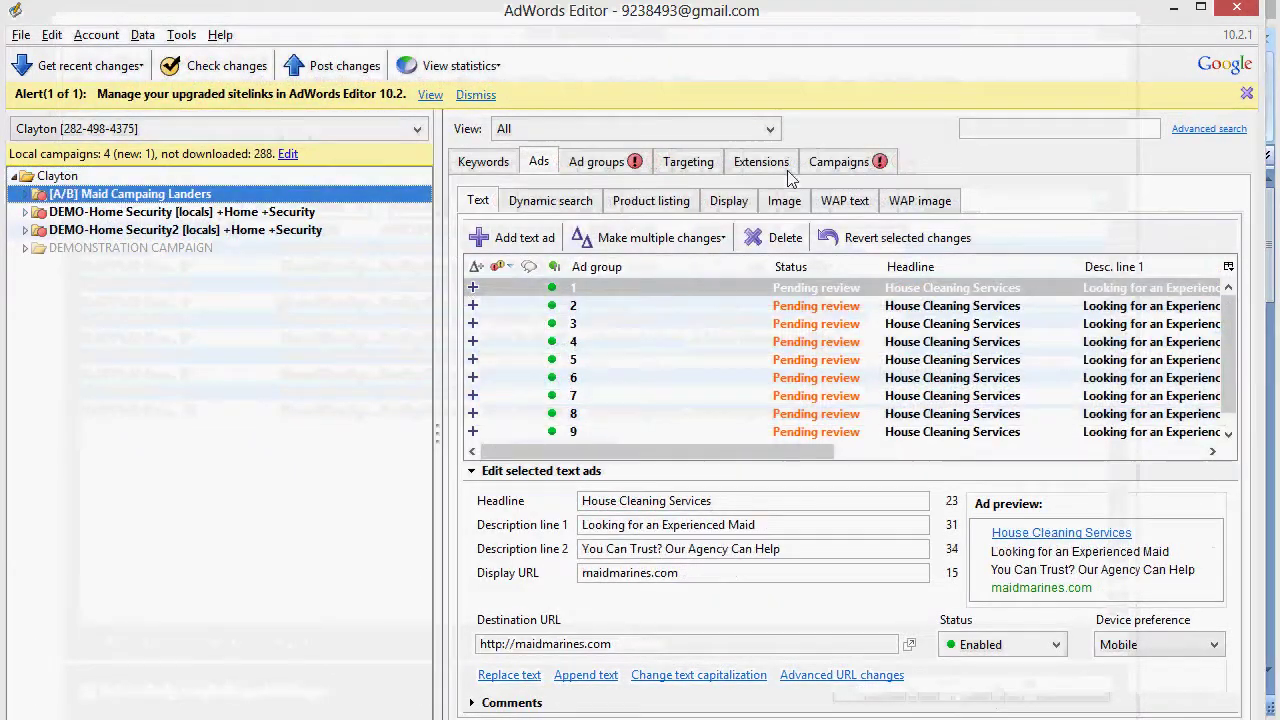
- Set the default max. CPC bid to 0.01 for all ad groups of the [A/B] Maid Campaing Landers campaign
left_click(622, 163)
key("ctrl+a")
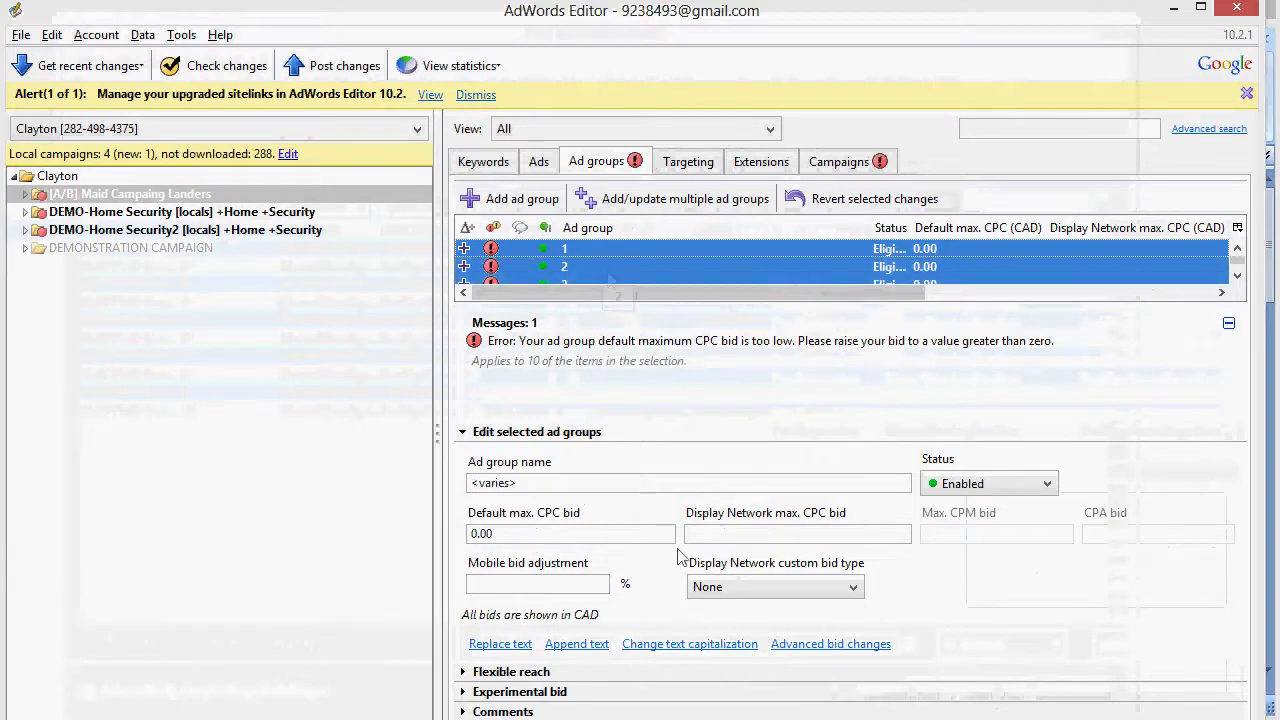
left_click_drag(602, 540, 436, 521)
type(".0")
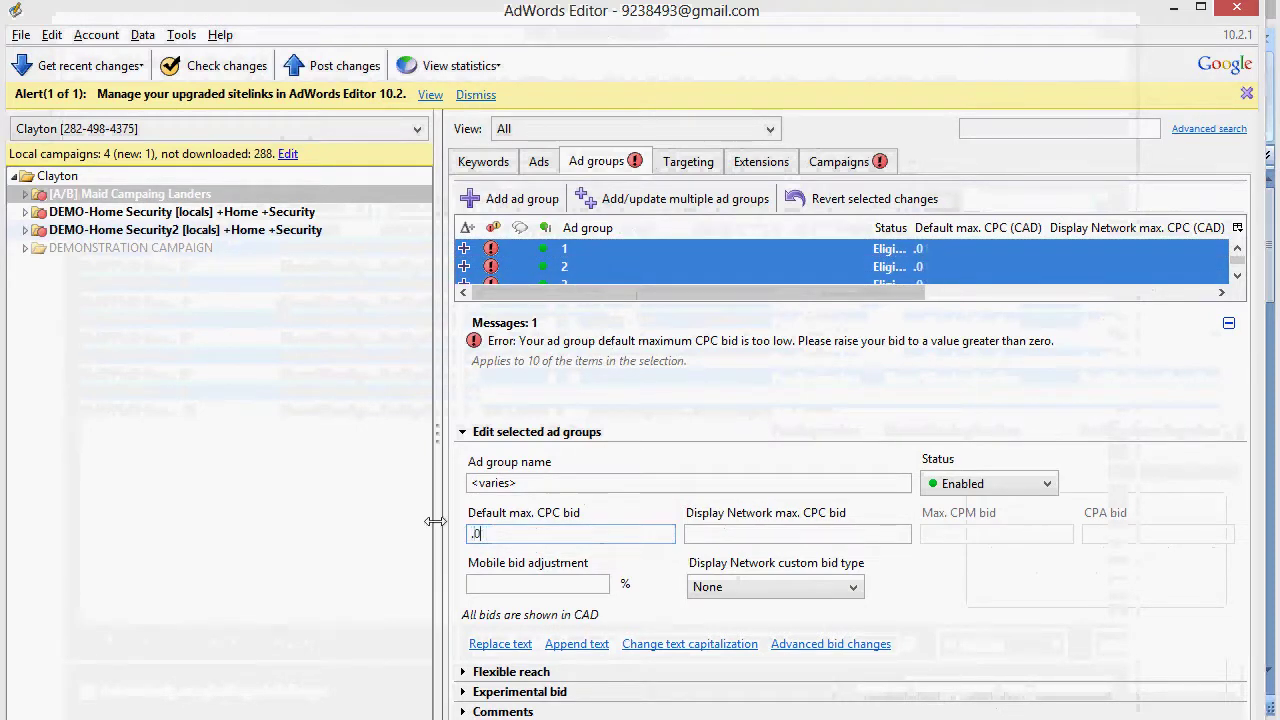
type("1")
key("Tab")
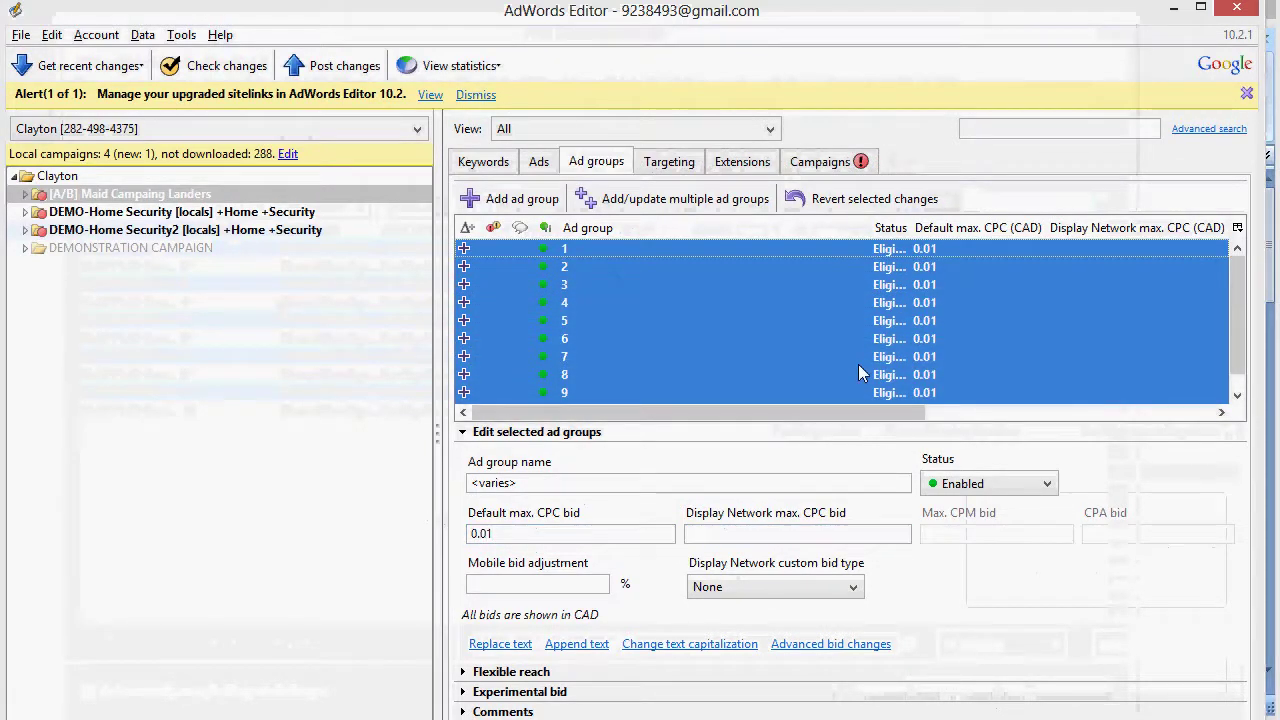
left_click(810, 356)
left_click(772, 321)
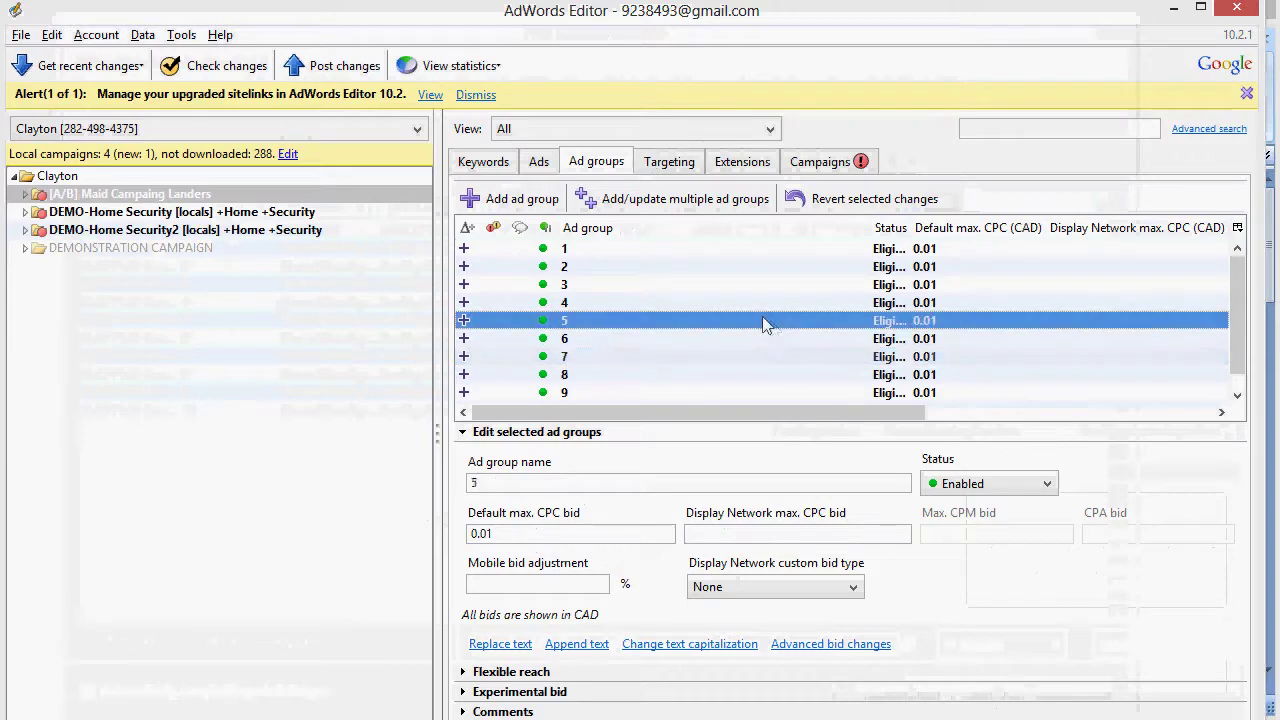
- Configure the campaign for Google search only with the Display Network disabled, a 300% mobile bid adjustment and a 10.00 CAD daily budget
left_click(818, 163)
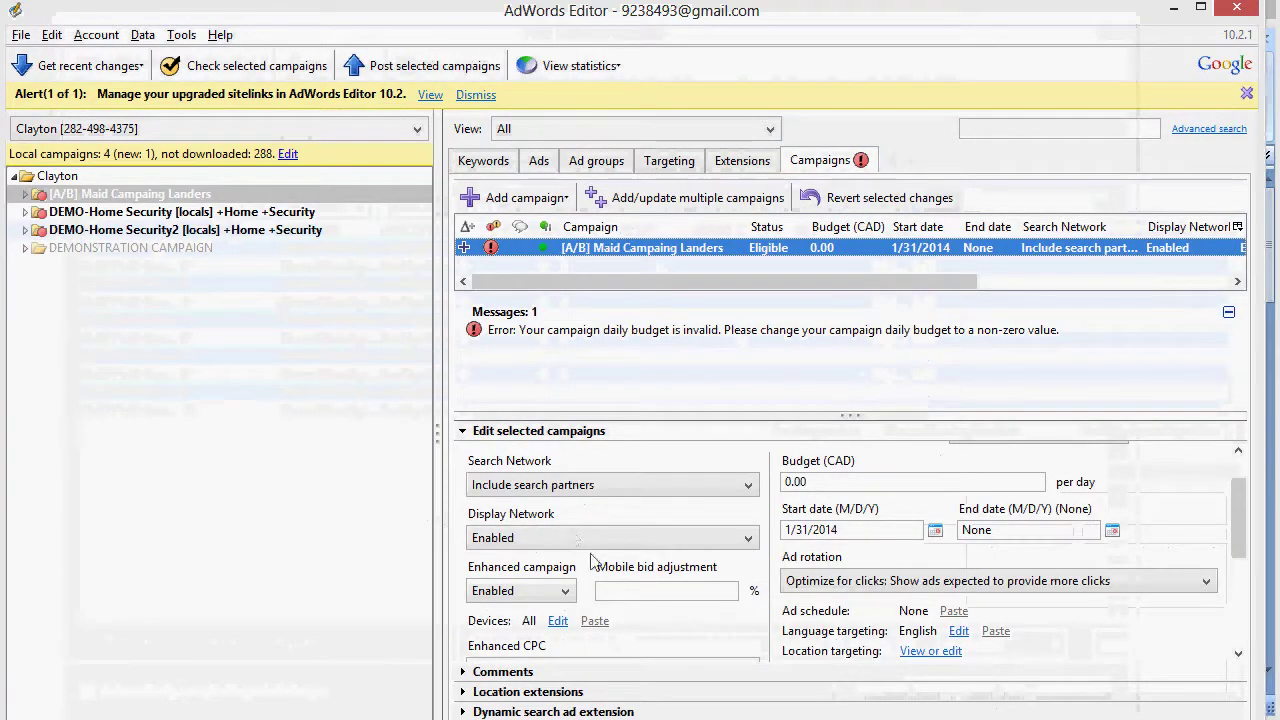
left_click(600, 485)
left_click(560, 528)
left_click(562, 537)
left_click(572, 586)
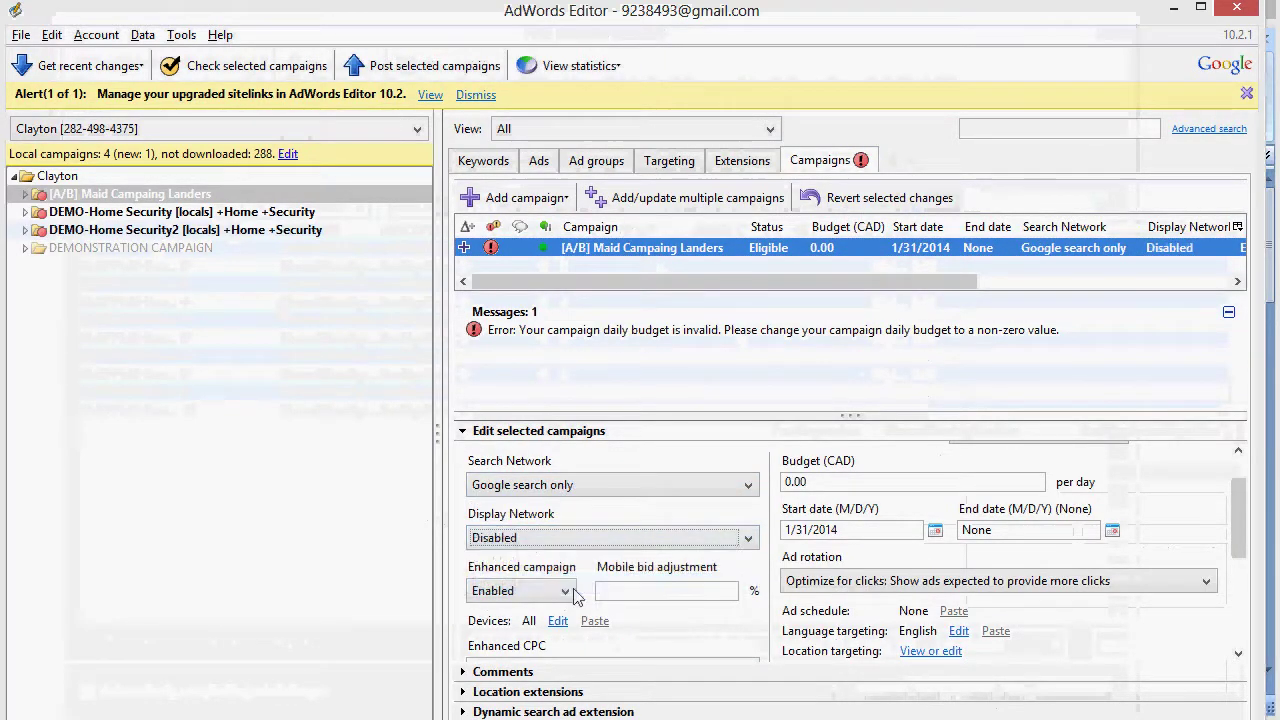
left_click(663, 589)
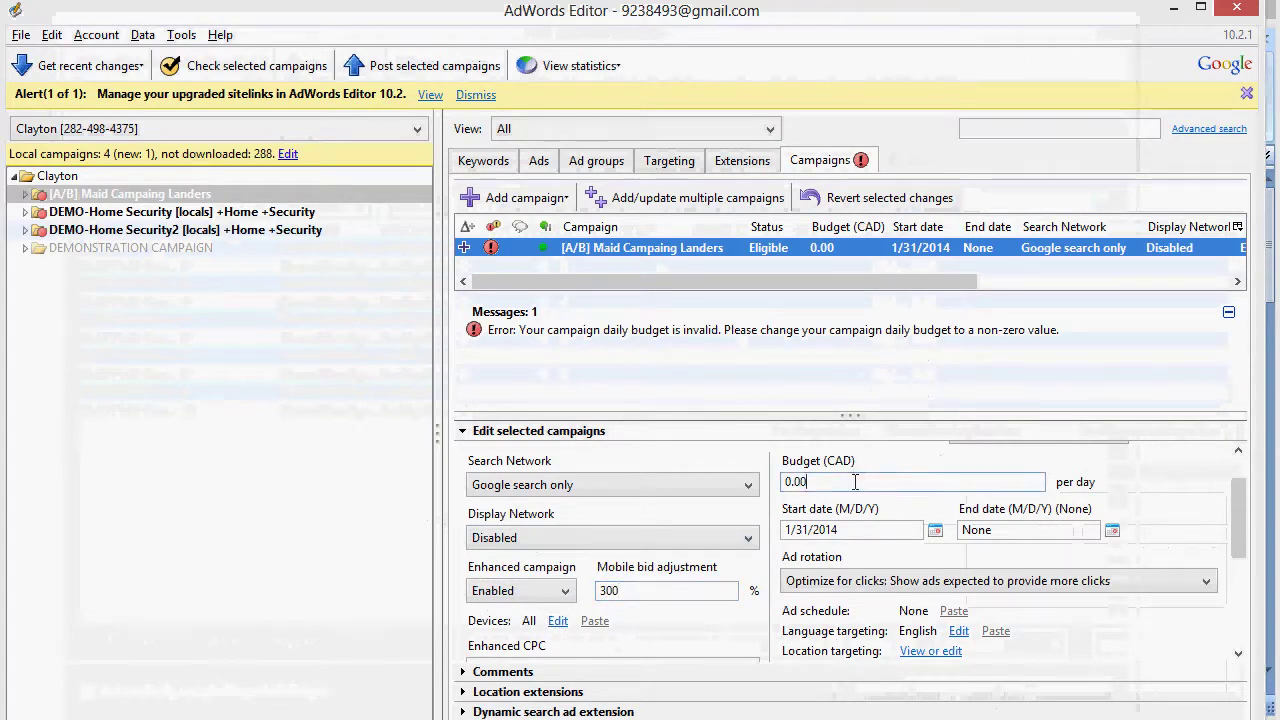
type("10")
key("Tab")
scroll(866, 557, "down", 1)
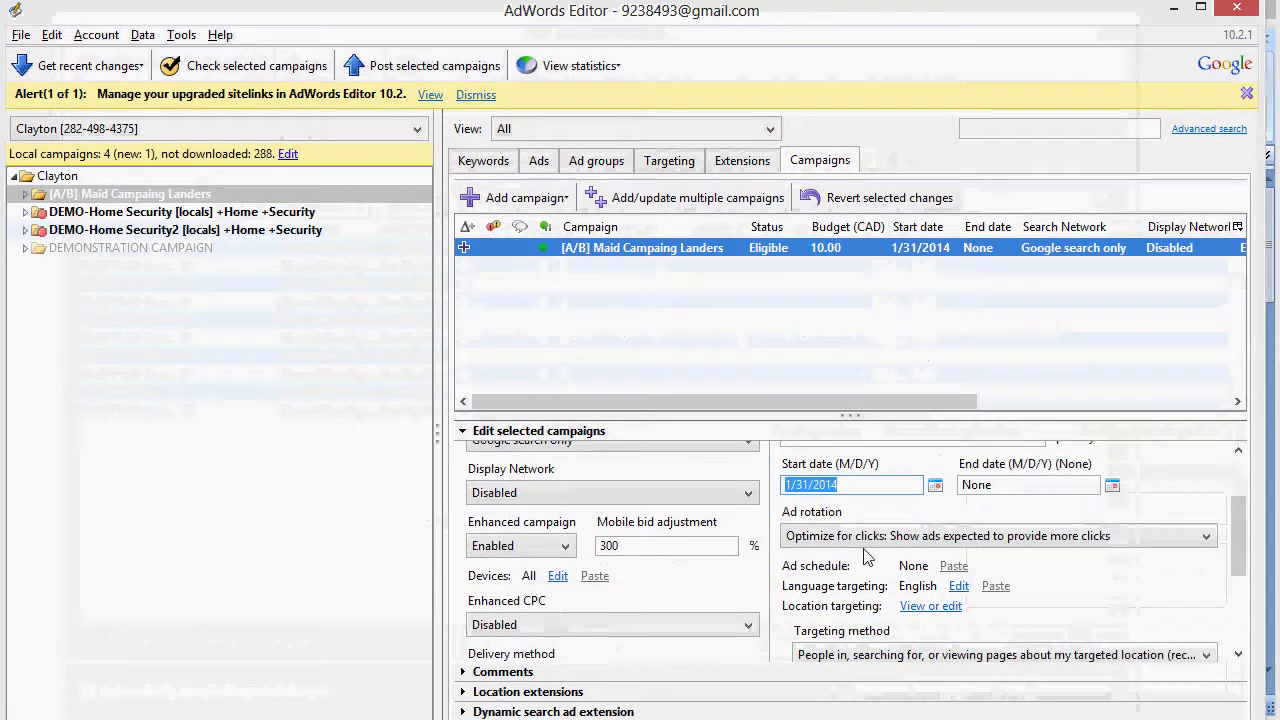
- Set the location targeting method to People in my targeted location and post the selected campaign
left_click(900, 655)
left_click(860, 694)
scroll(860, 600, "down", 1)
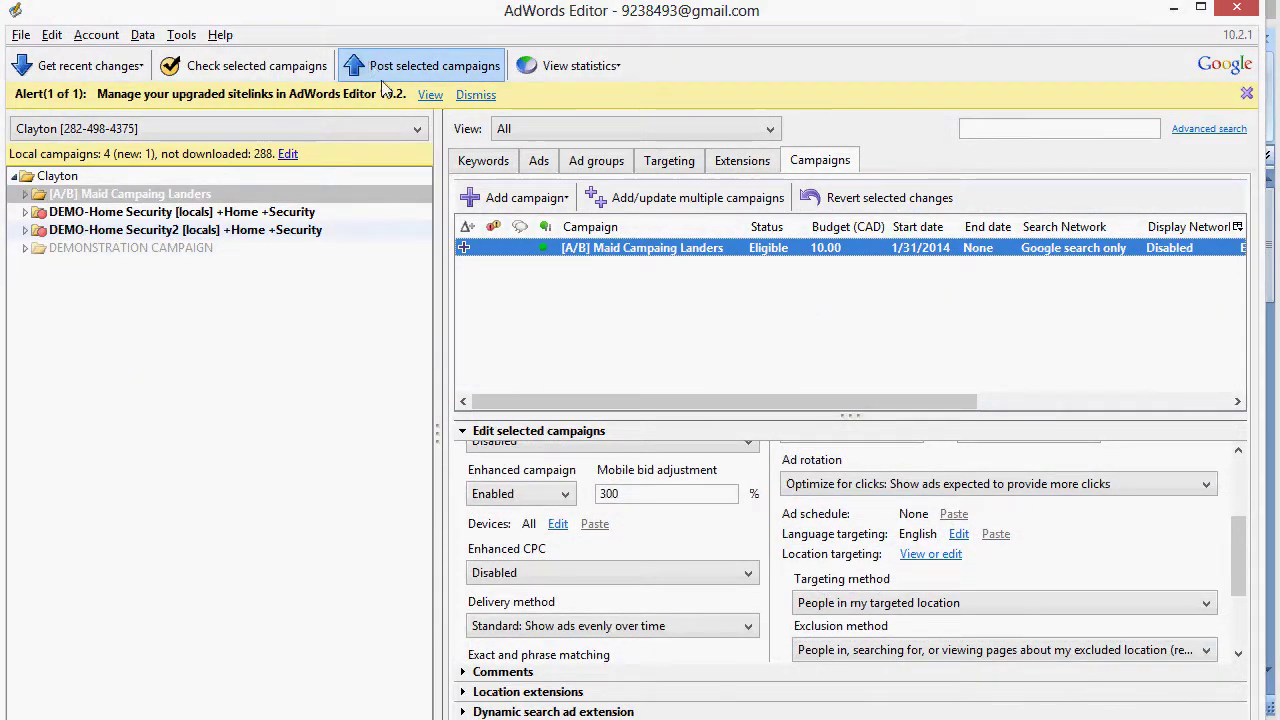
left_click(420, 66)
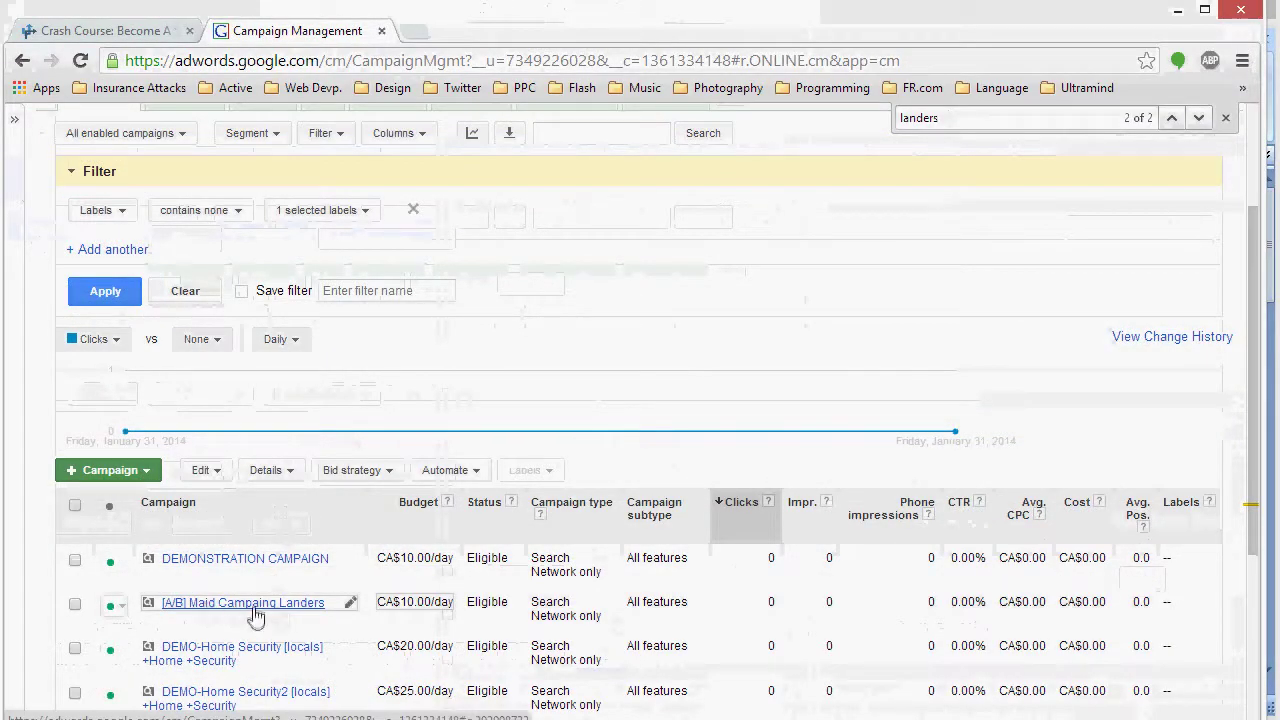
- Open the [A/B] Maid Campaing Landers campaign in AdWords in the browser and show the keywords of ad group 1
left_click(250, 603)
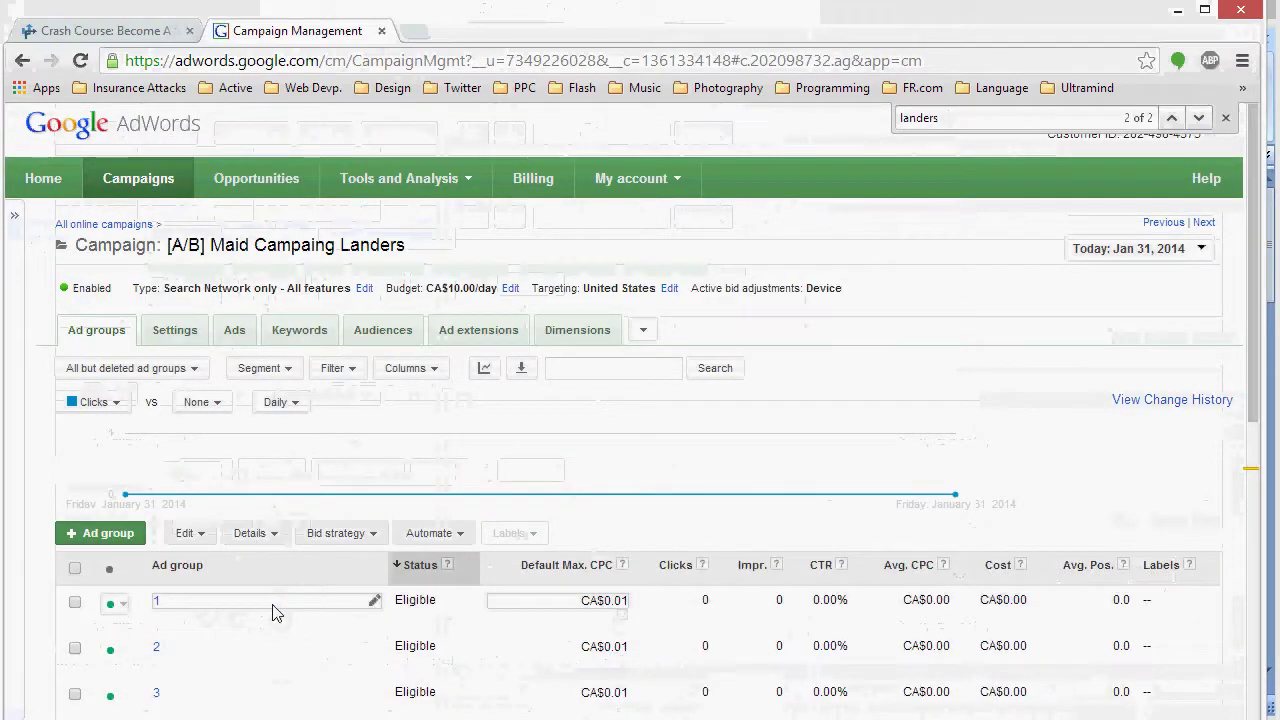
scroll(383, 457, "down", 4)
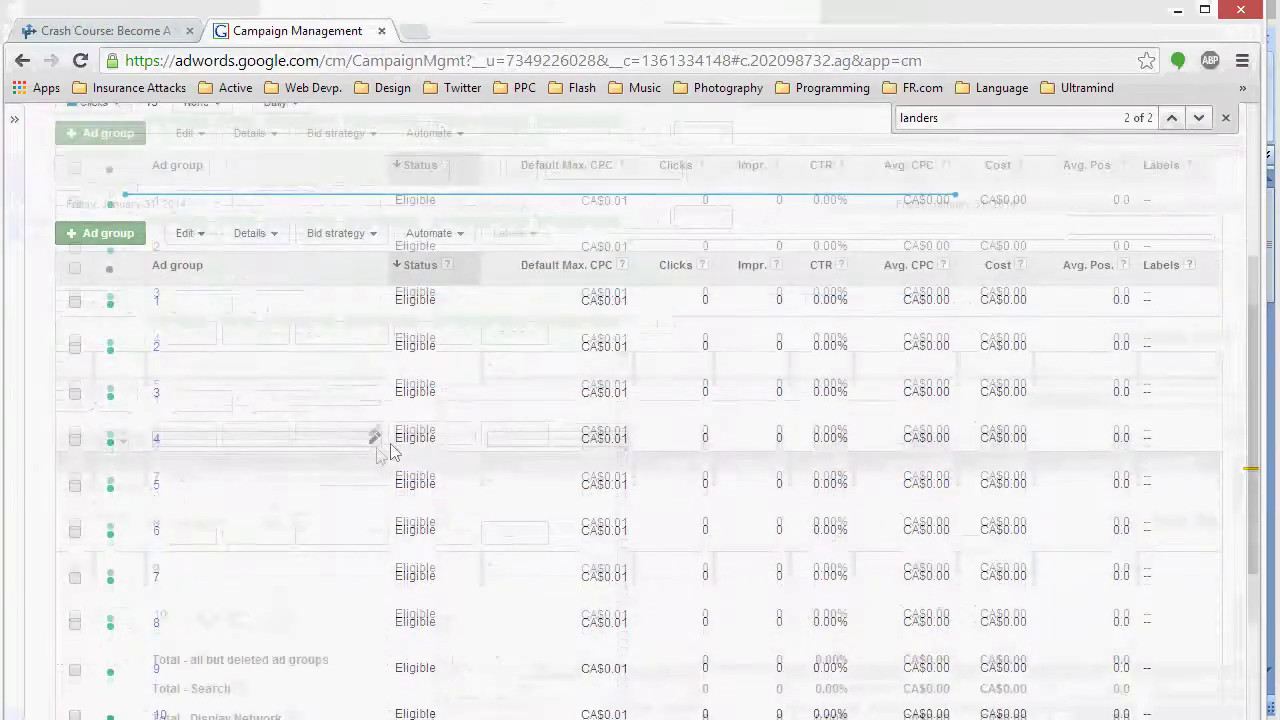
left_click(157, 201)
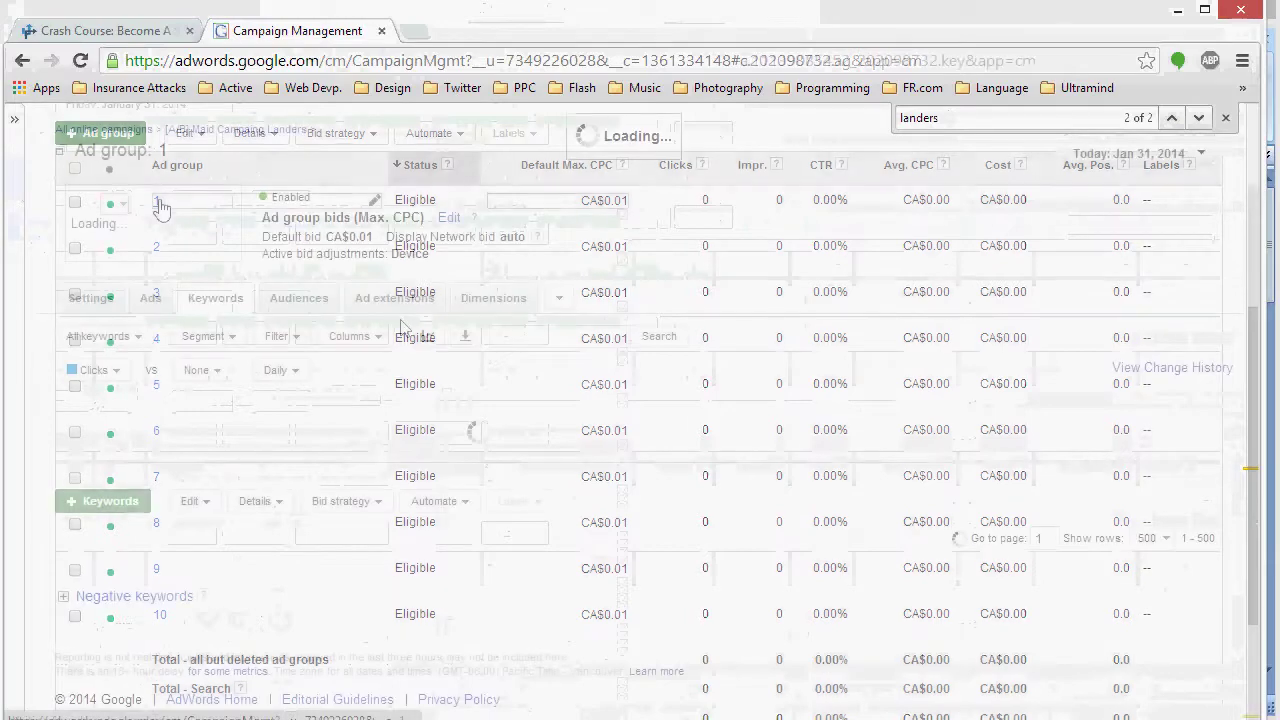
scroll(700, 450, "down", 1)
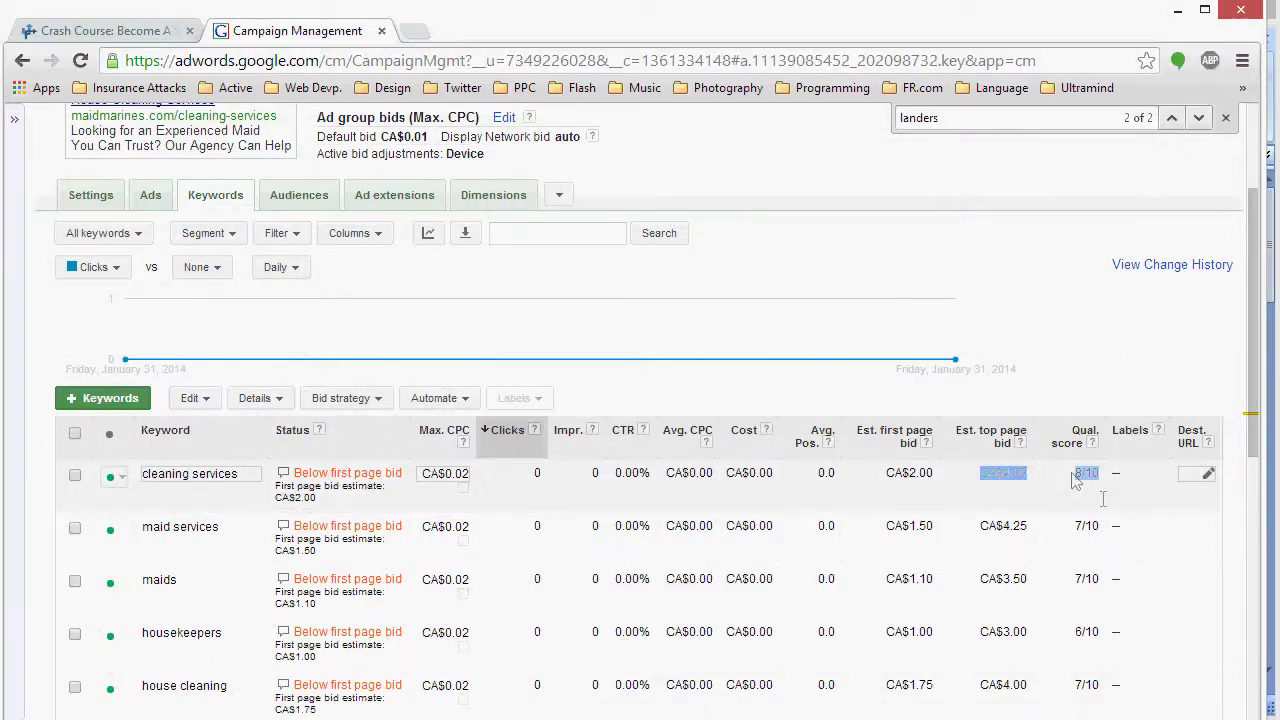
- Examine the estimated first page bids, top page bids and quality scores of the keywords in ad group 1
mouse_move(1075, 480)
left_mouse_down()
mouse_move(1045, 478)
mouse_move(1100, 484)
left_mouse_up()
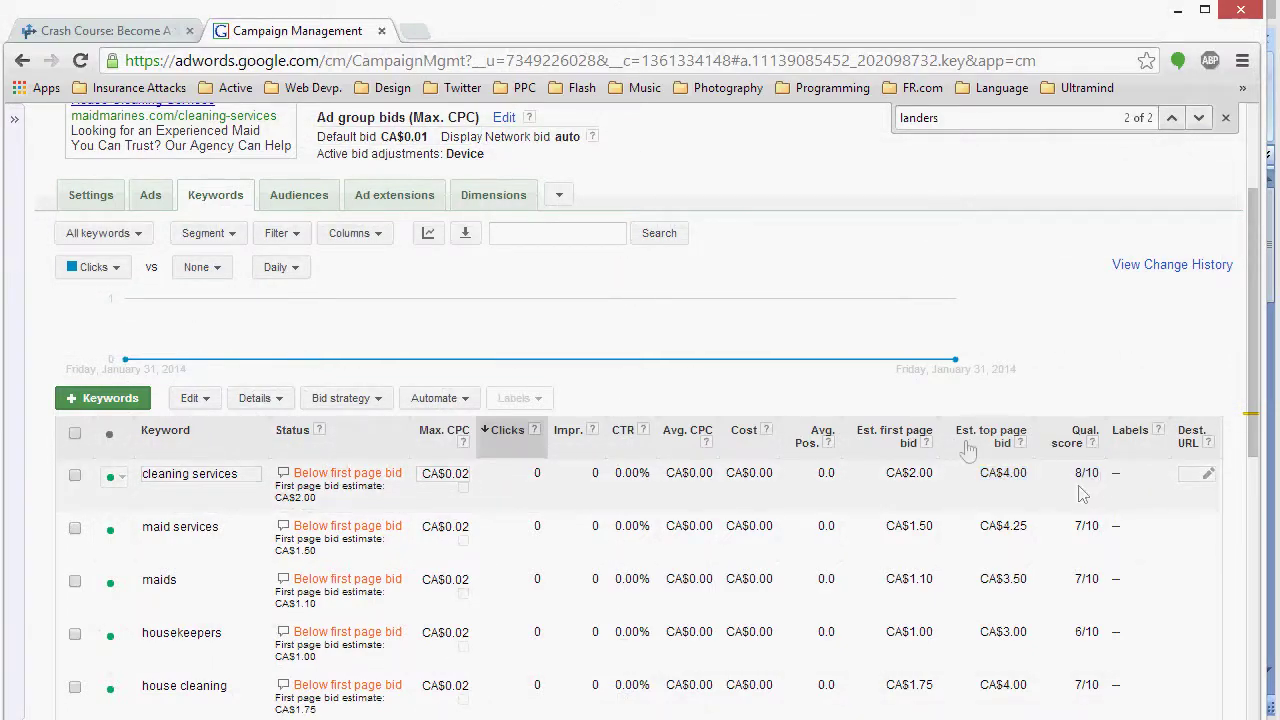
scroll(950, 480, "down", 3)
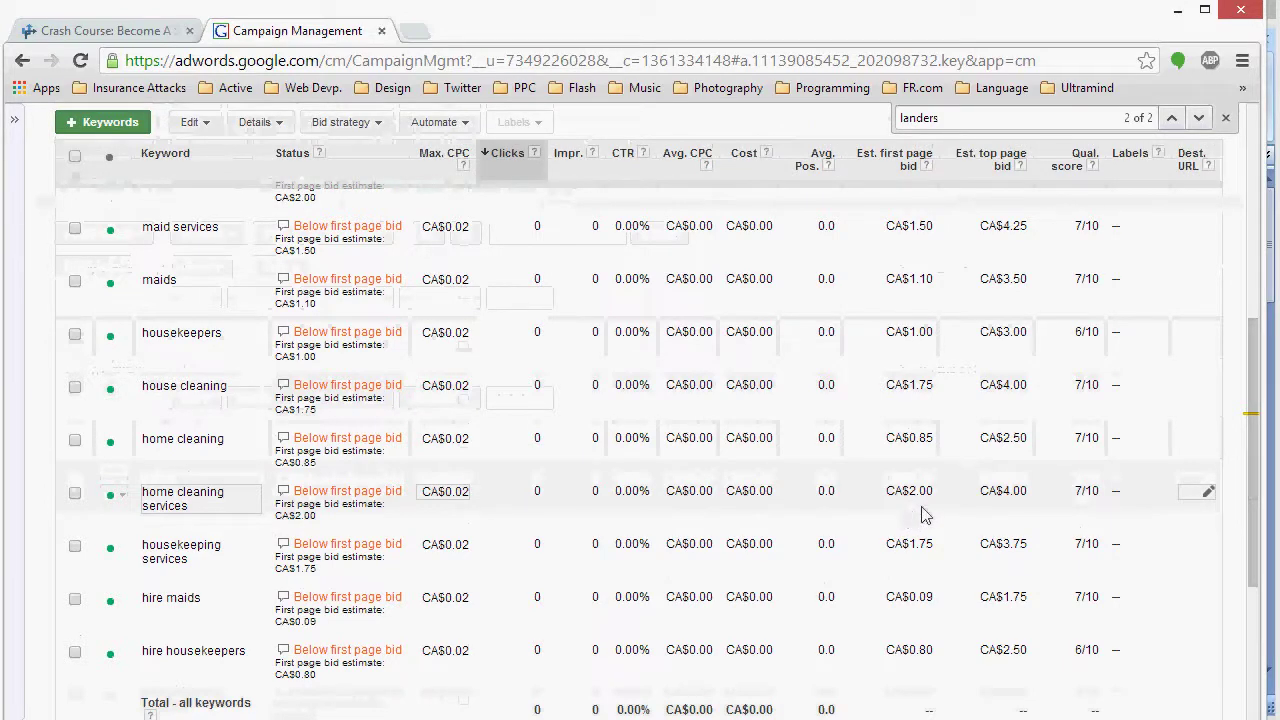
scroll(925, 514, "up", 3)
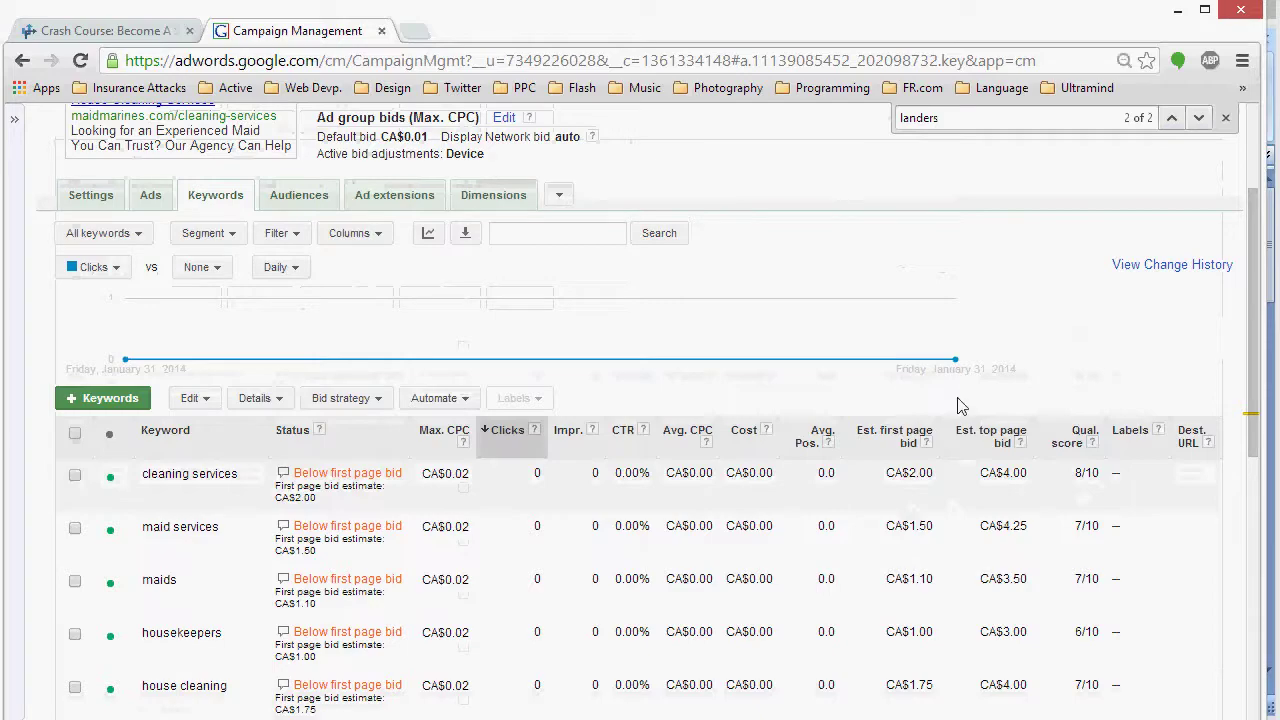
key("ctrl+minus")
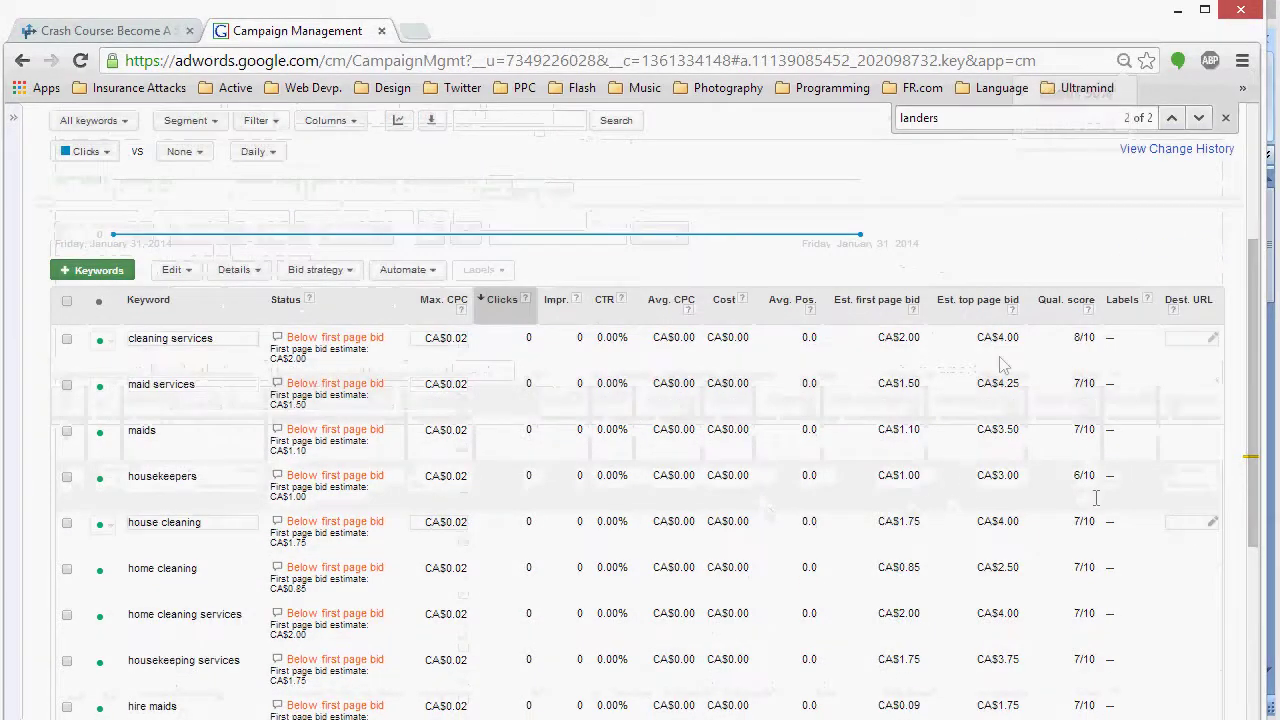
scroll(1000, 365, "up", 1)
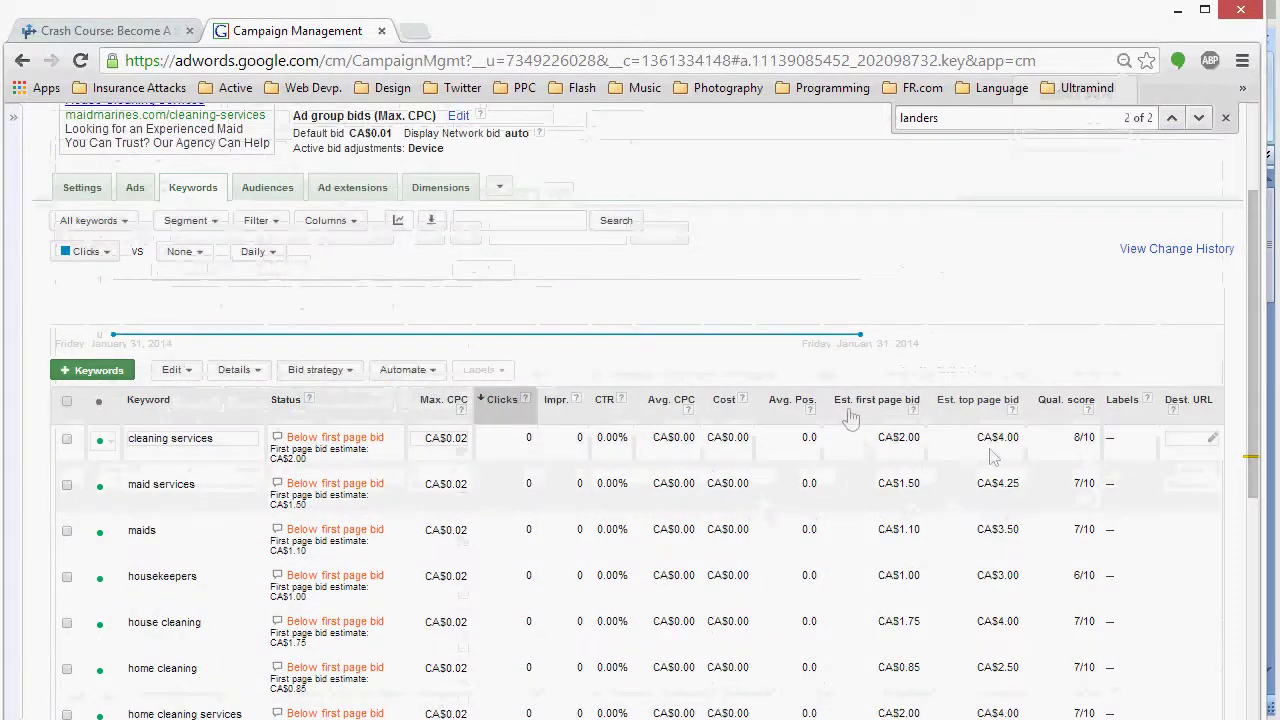
scroll(993, 457, "up", 2)
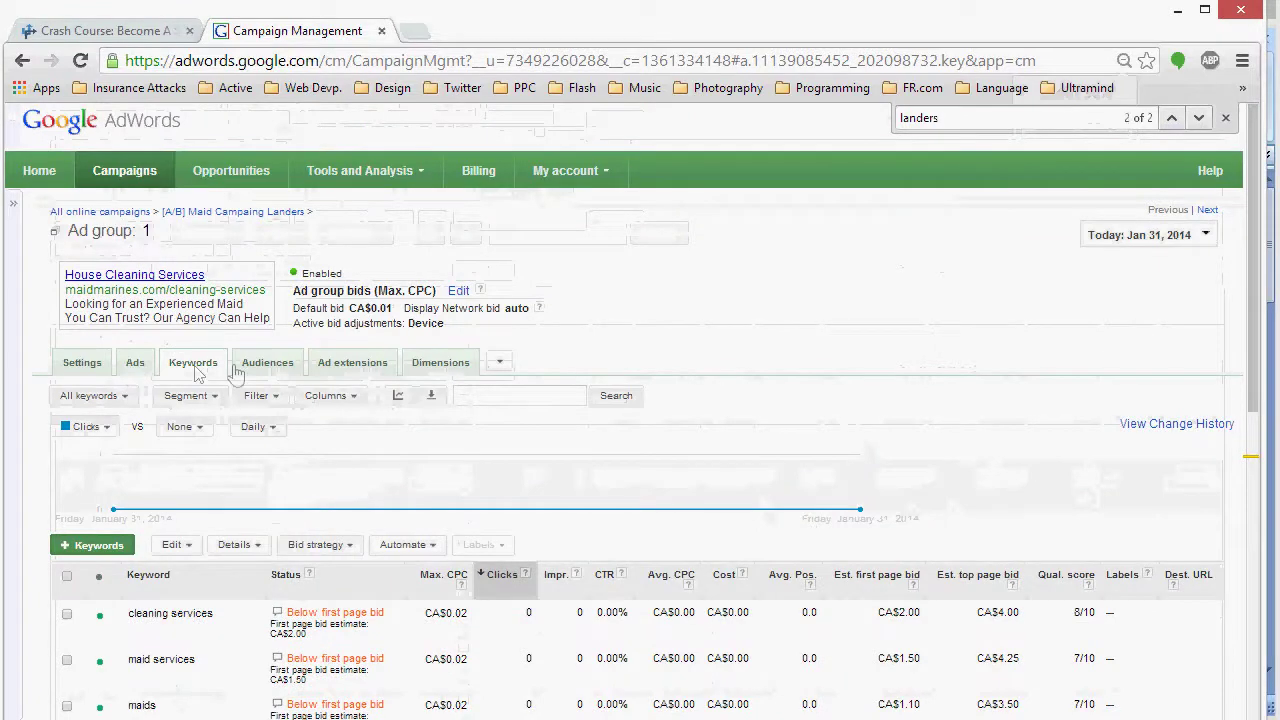
- Return to the campaign level and show the keywords of all its ad groups
left_click(230, 212)
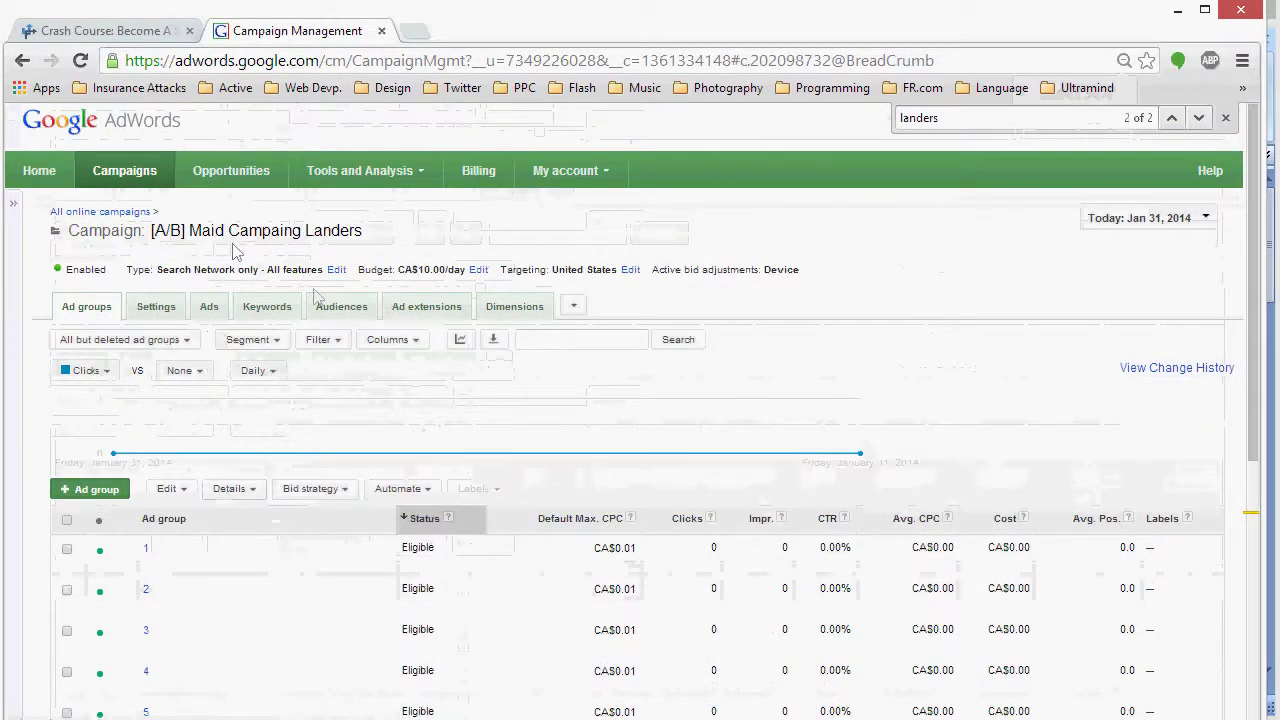
left_click(267, 307)
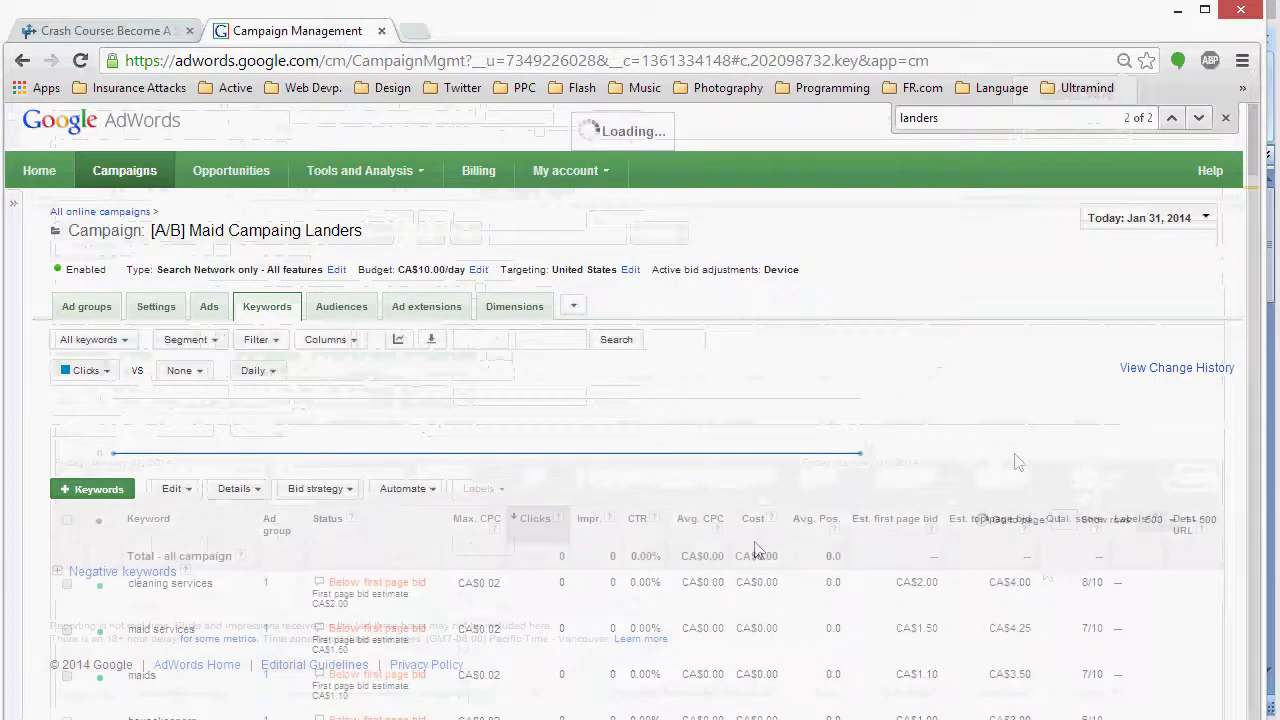
left_click_drag(1252, 140, 1252, 665)
scroll(760, 388, "up", 15)
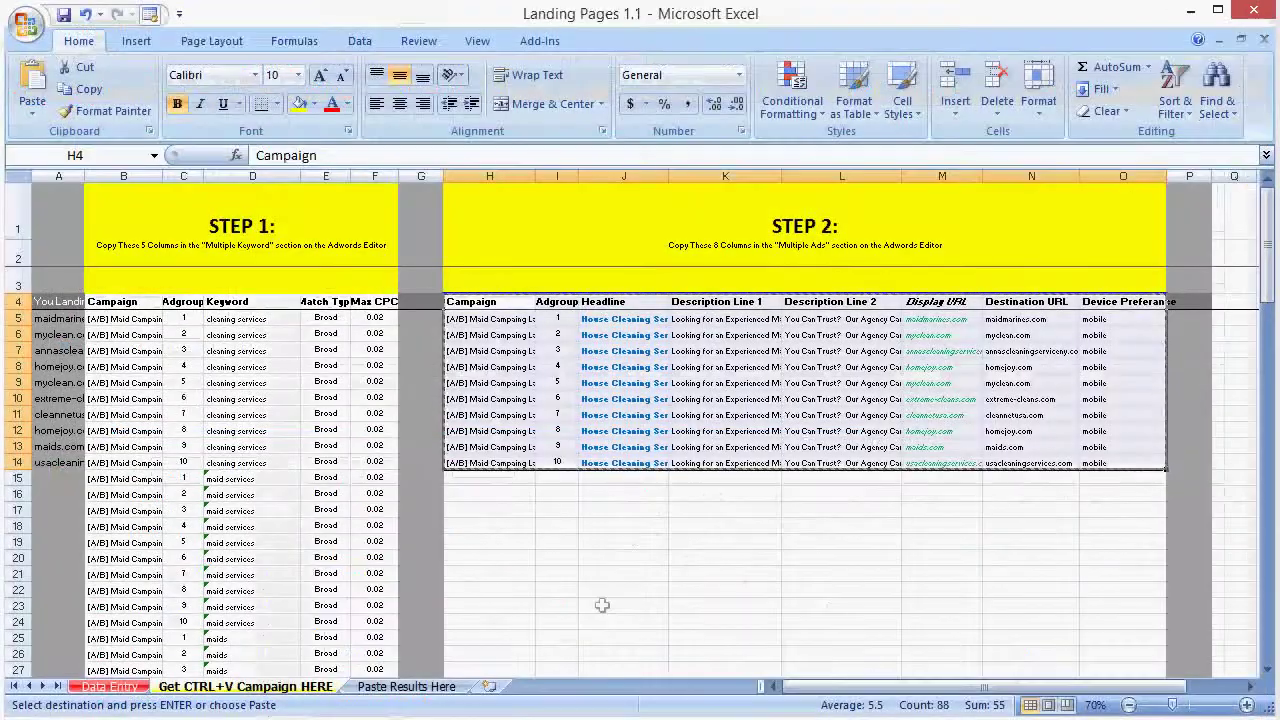
- Switch to the Landing Pages 1.1 workbook in Excel and view the Paste Results Here and Data Entry sheets
left_click(556, 557)
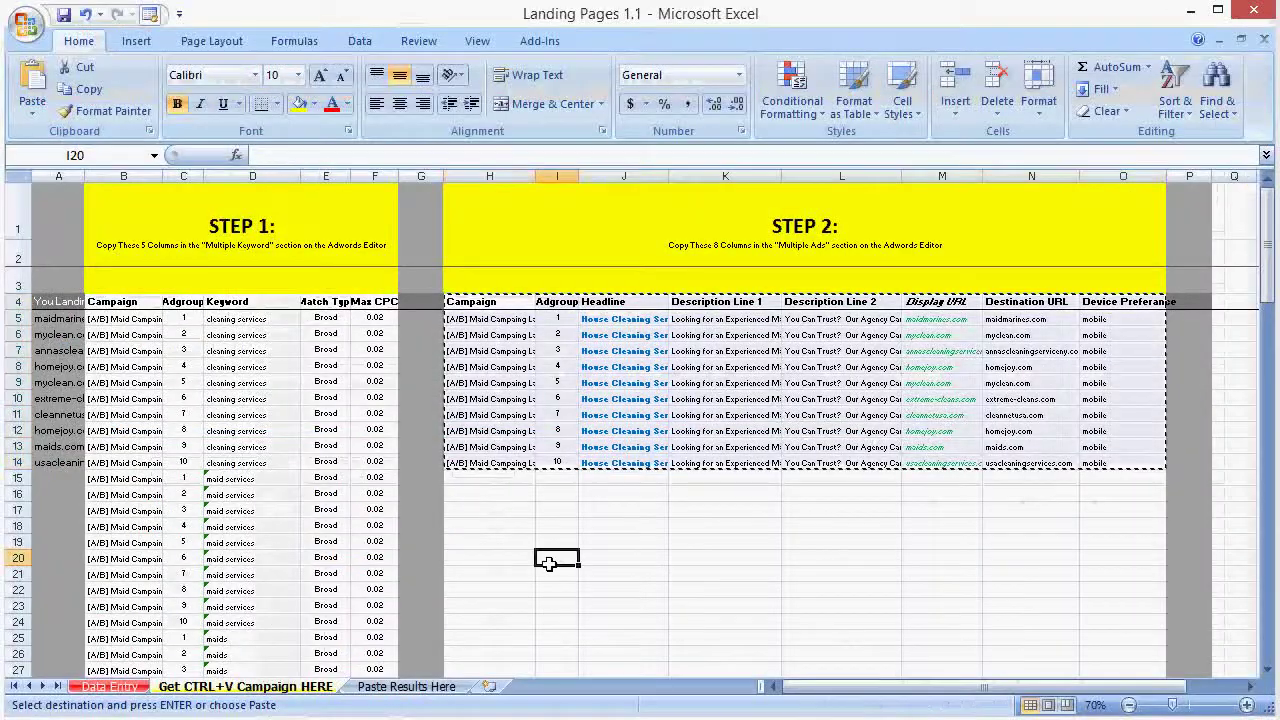
left_click(400, 686)
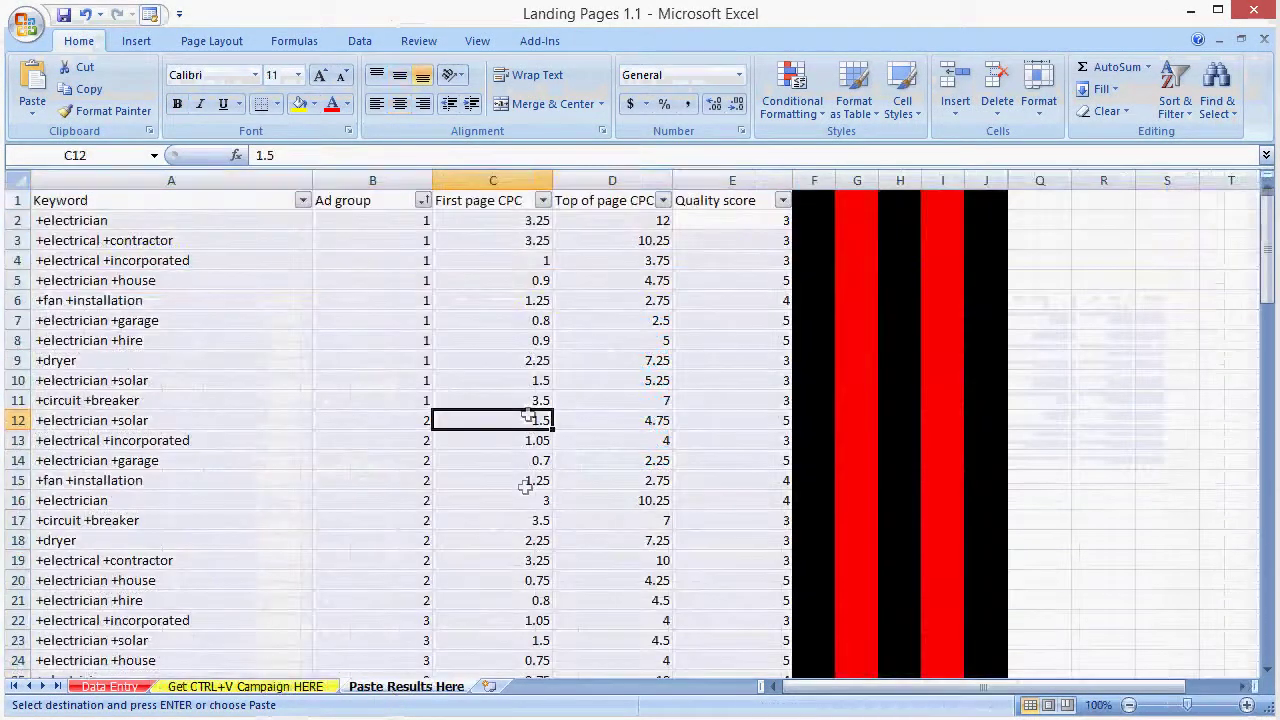
left_click(110, 686)
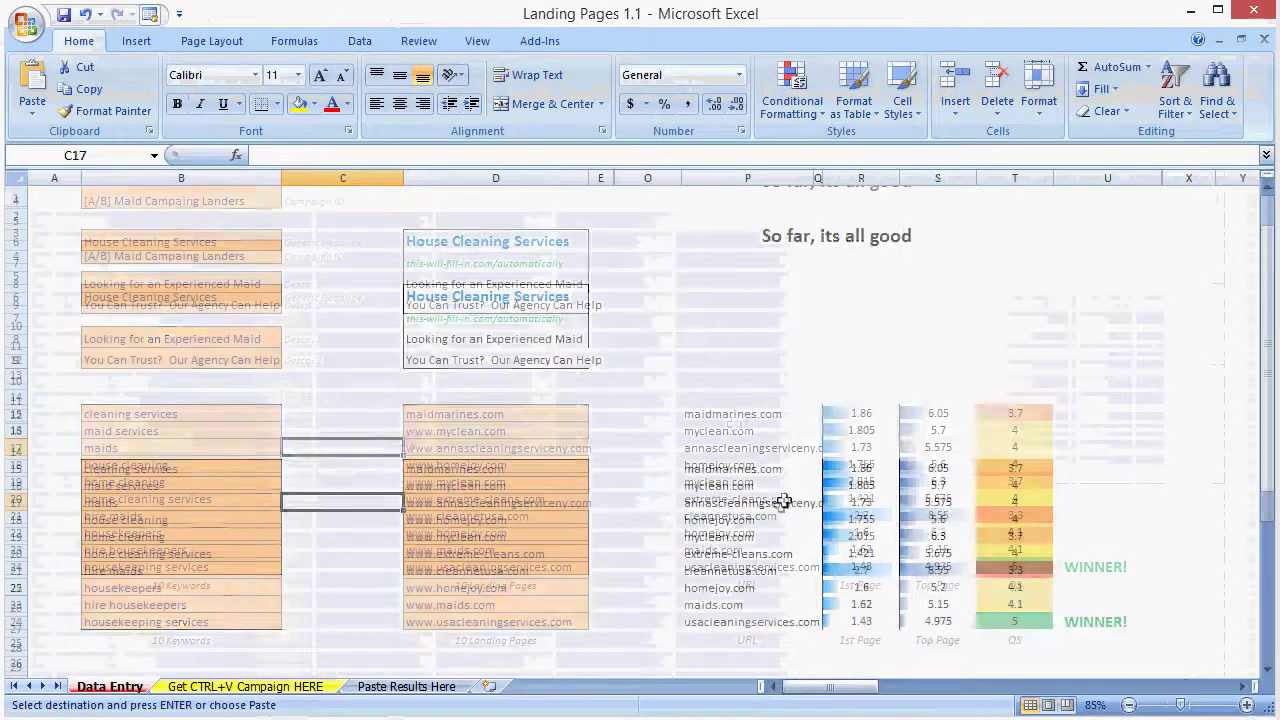
- Examine the URL, 1st Page, Top Page, QS and winner columns of the landing page results on the Data Entry sheet
left_click_drag(733, 413, 745, 575)
left_click_drag(849, 413, 851, 551)
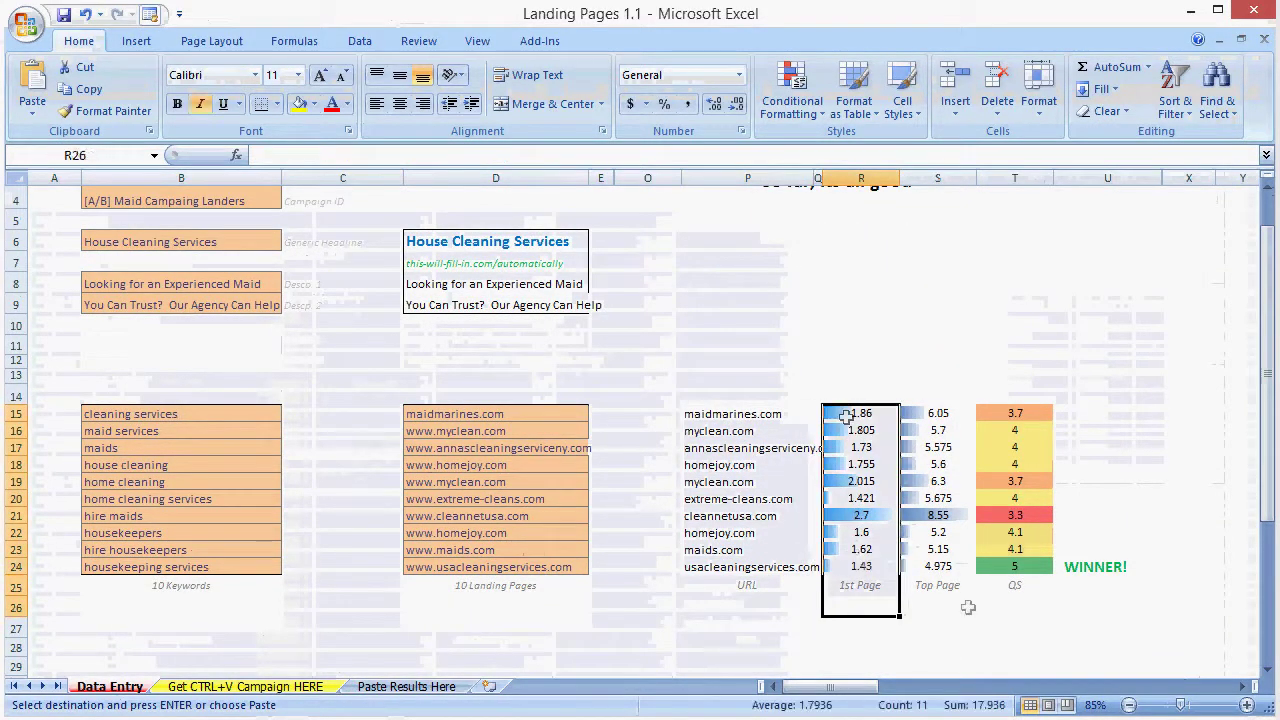
left_click_drag(943, 606, 934, 409)
left_click_drag(1025, 614, 1012, 414)
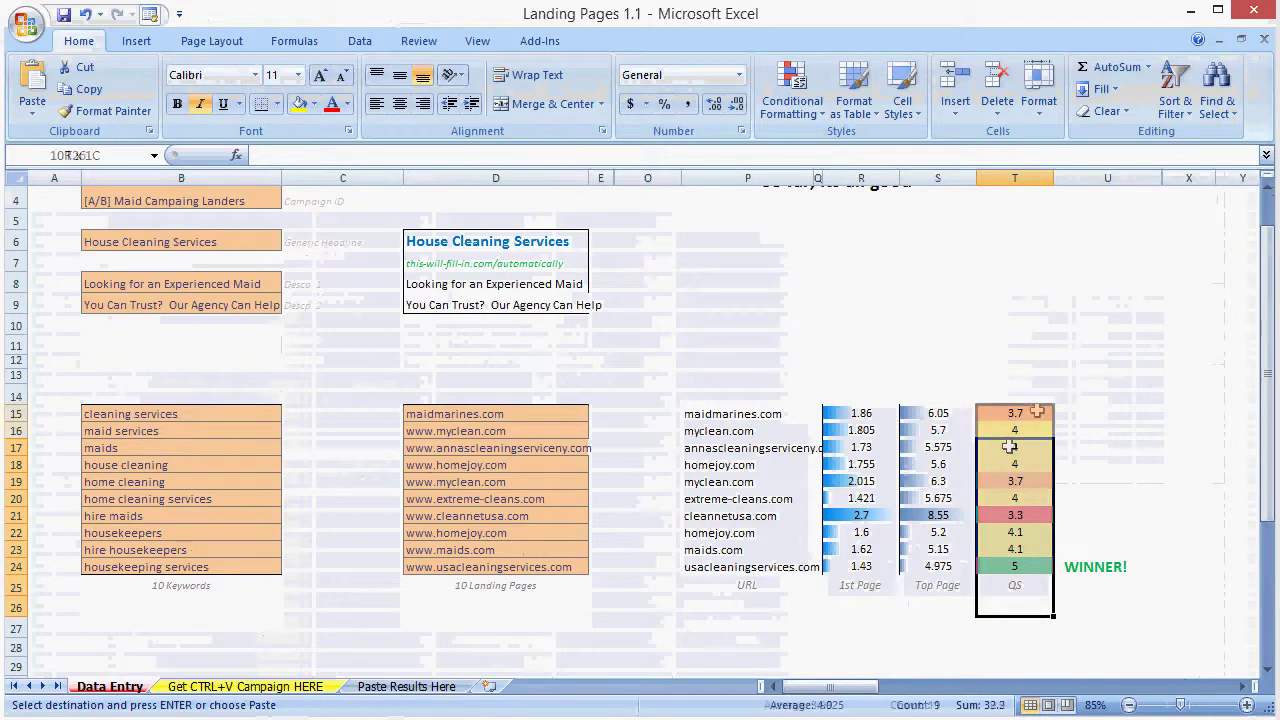
left_click(1070, 413)
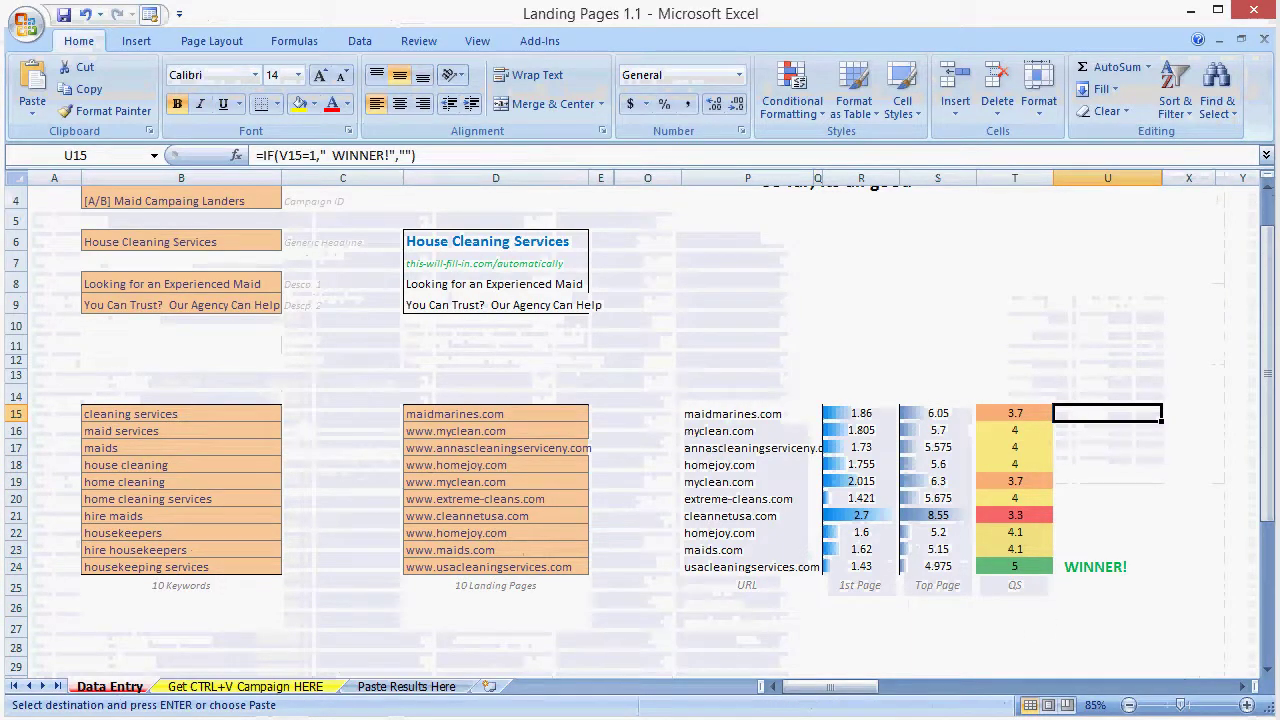
- Switch back to AdWords in the browser, download the campaign's keyword report in Excel .csv format and open it
key("alt+Tab")
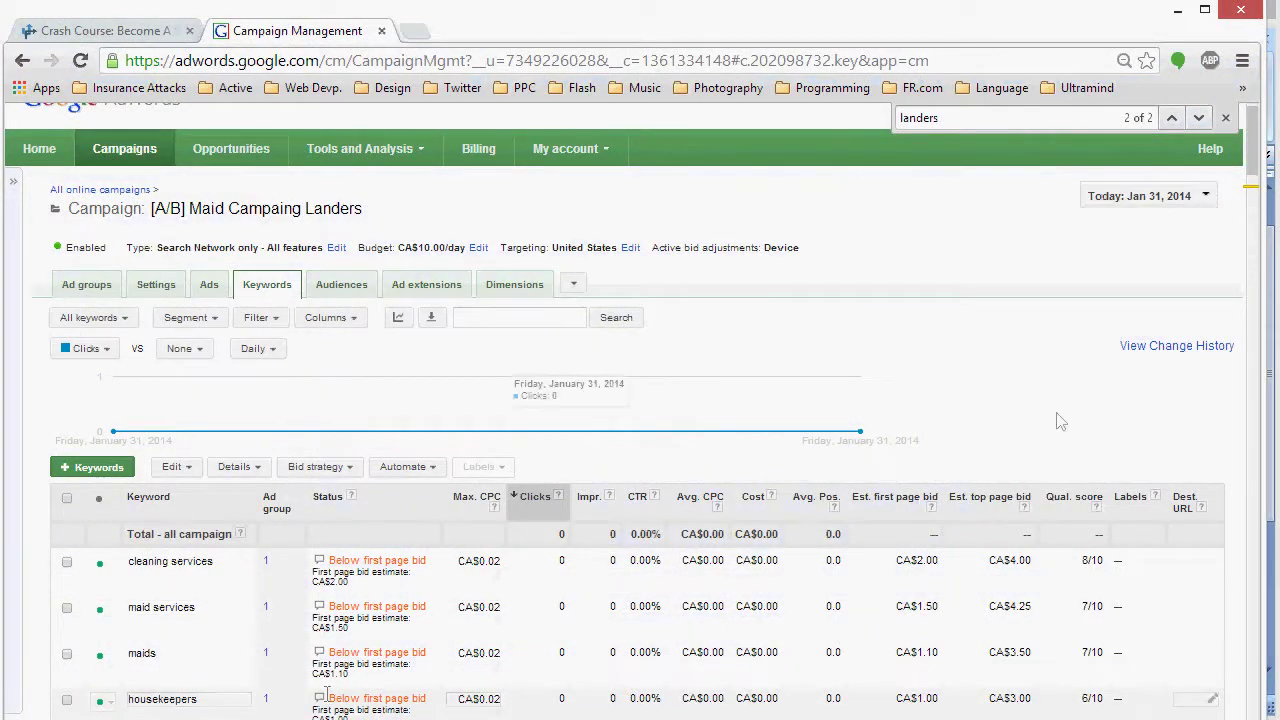
left_click_drag(1262, 175, 1222, 703)
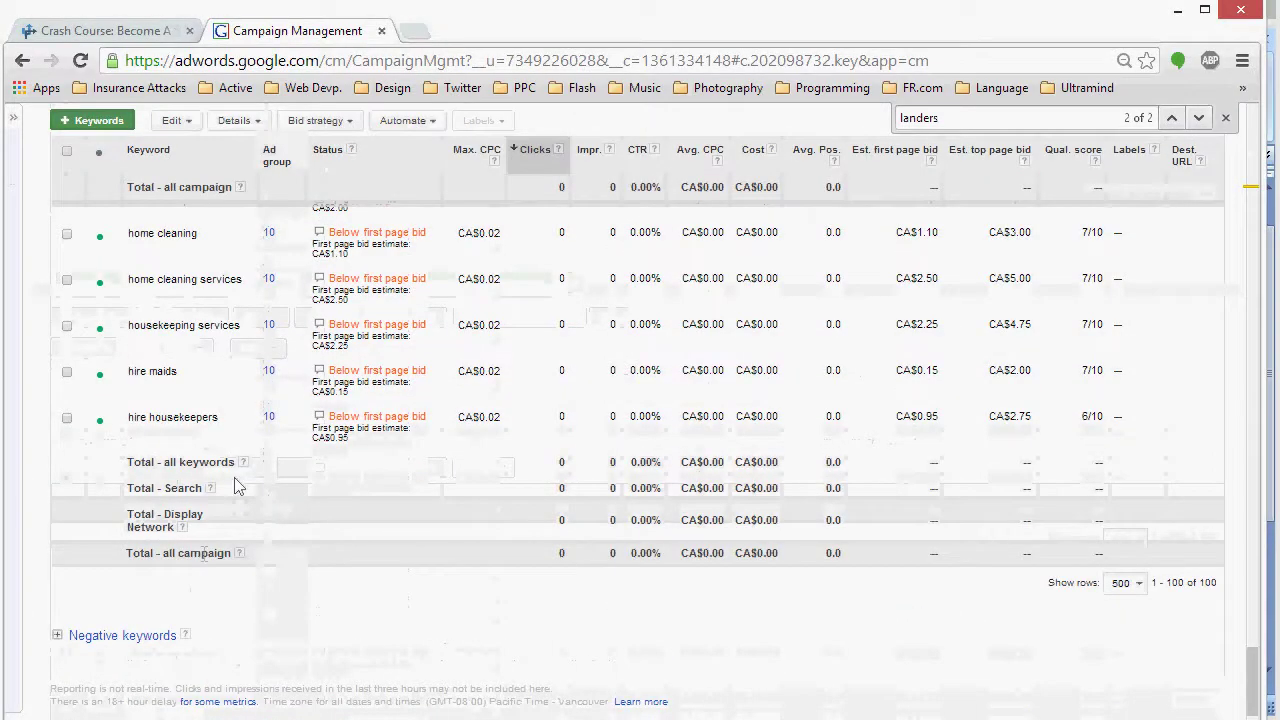
left_click_drag(1253, 681, 1253, 150)
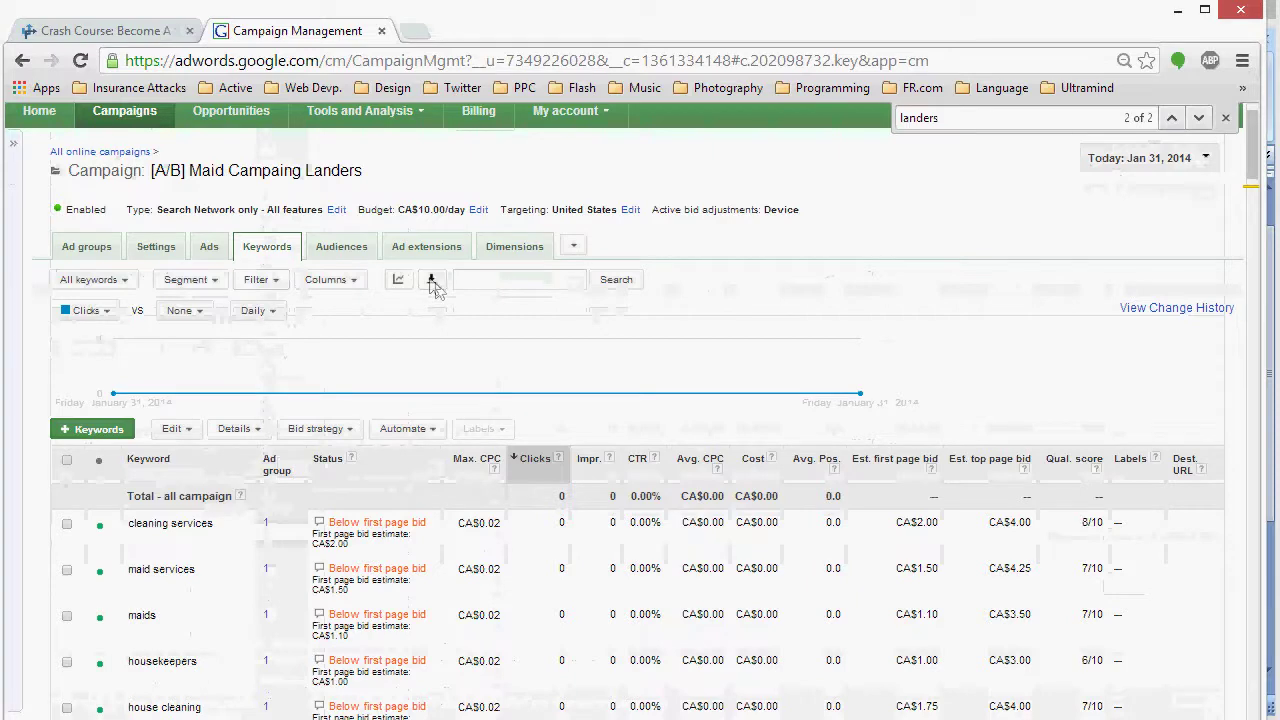
left_click(432, 283)
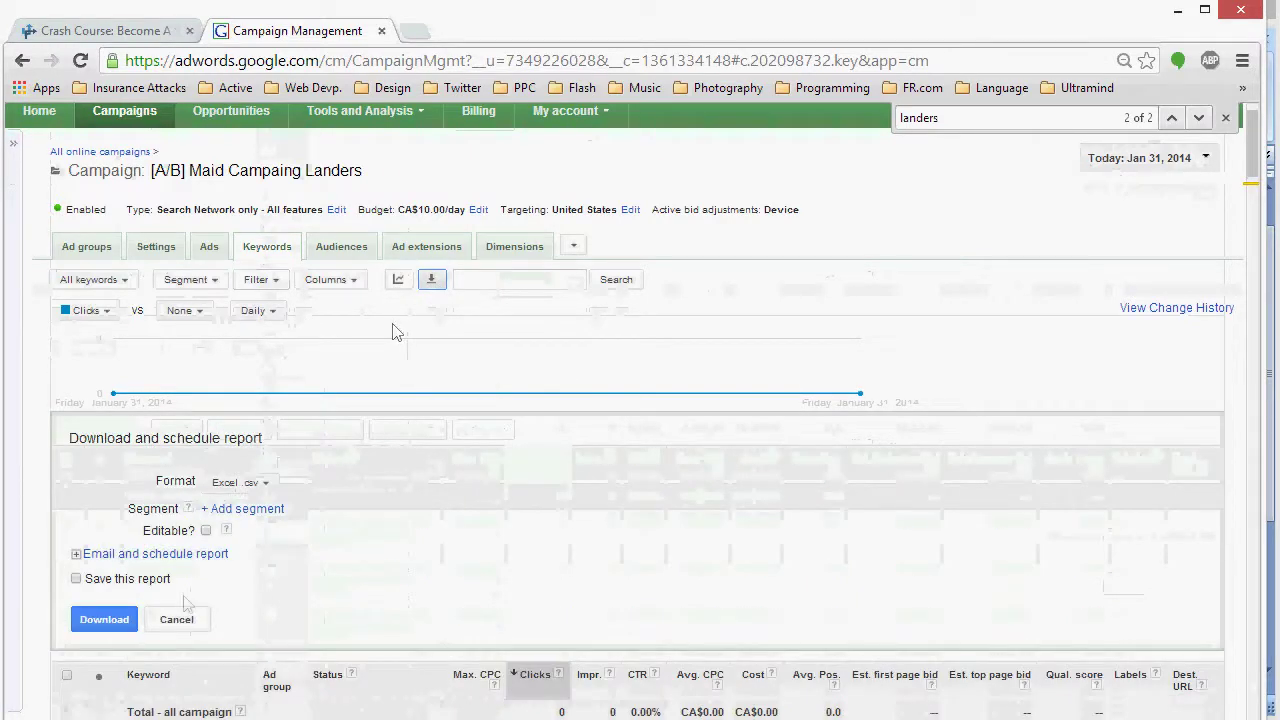
left_click(103, 621)
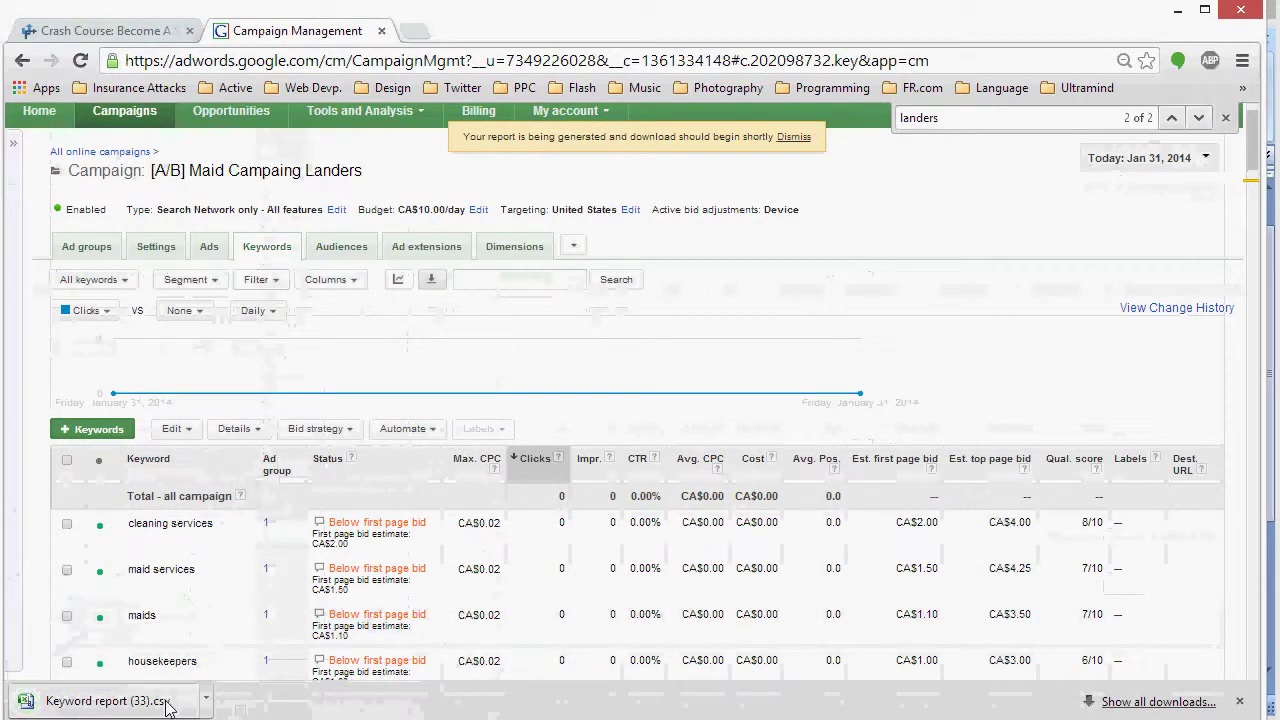
left_click(100, 701)
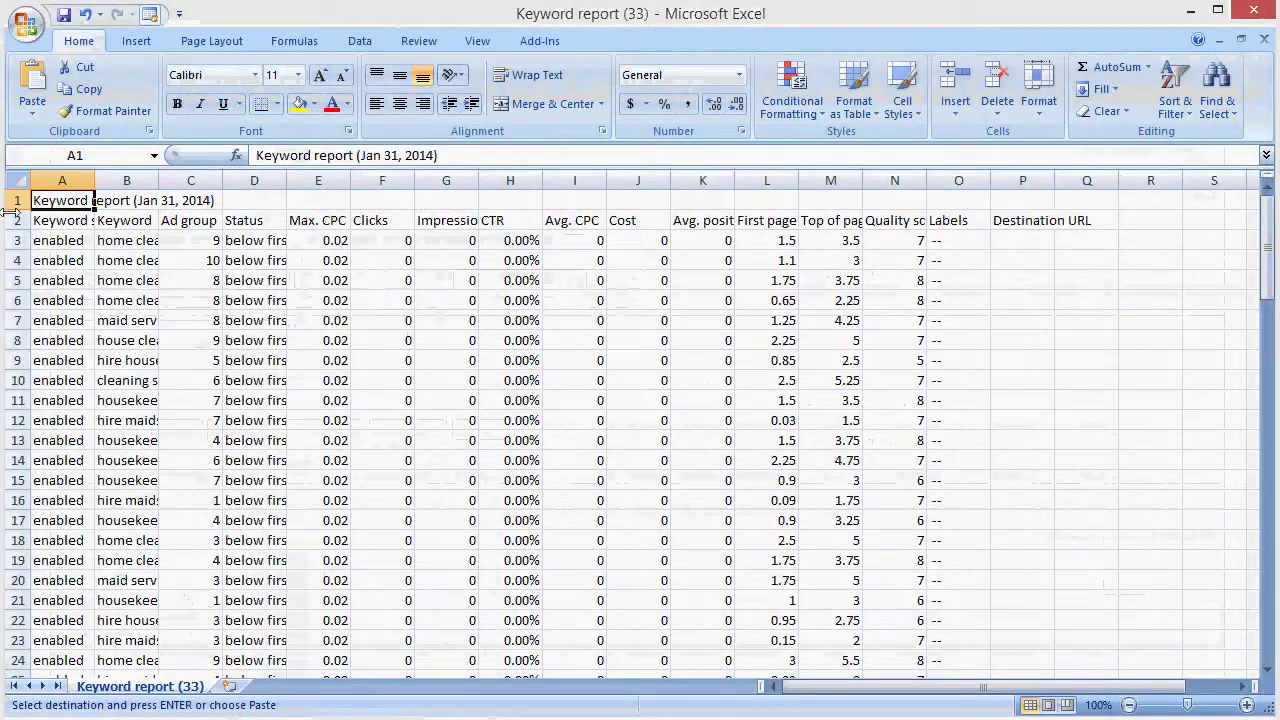
- Delete the report title row above the column headers in the keyword report
left_click(12, 200)
right_click(14, 202)
left_click(160, 327)
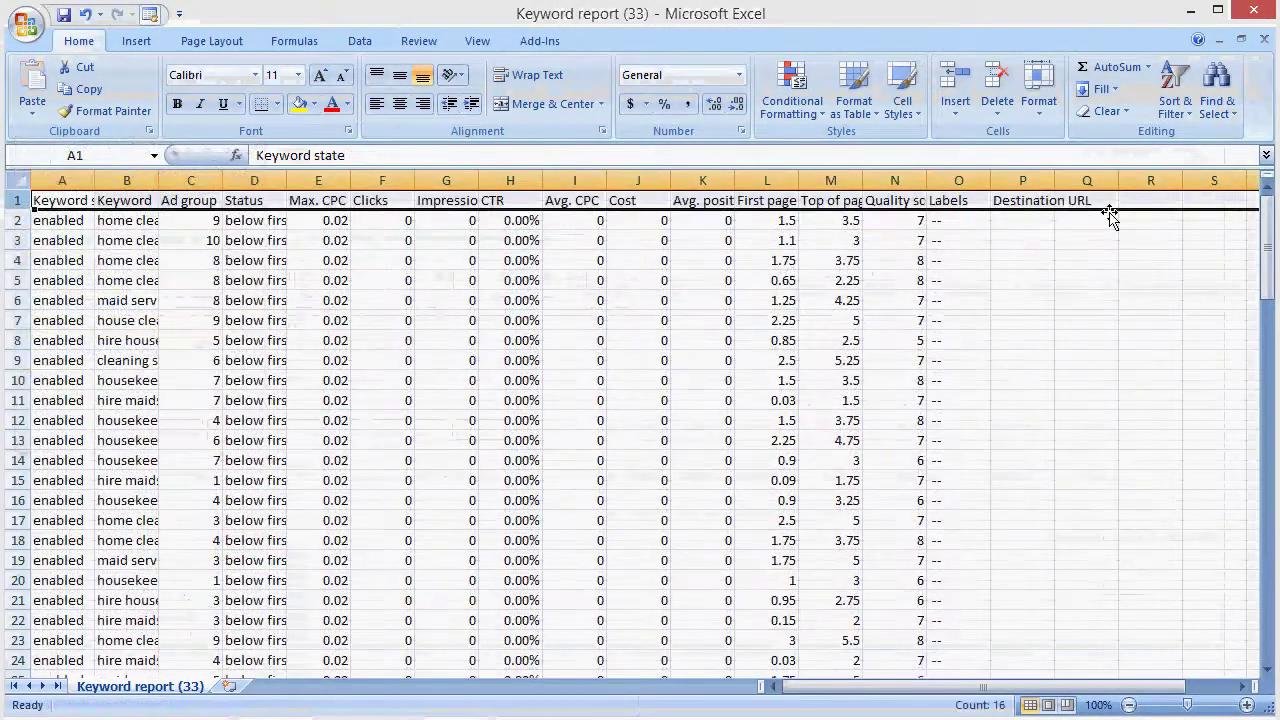
- Delete the total rows 102 to 105 at the end of the keyword report
left_click_drag(1268, 238, 1268, 600)
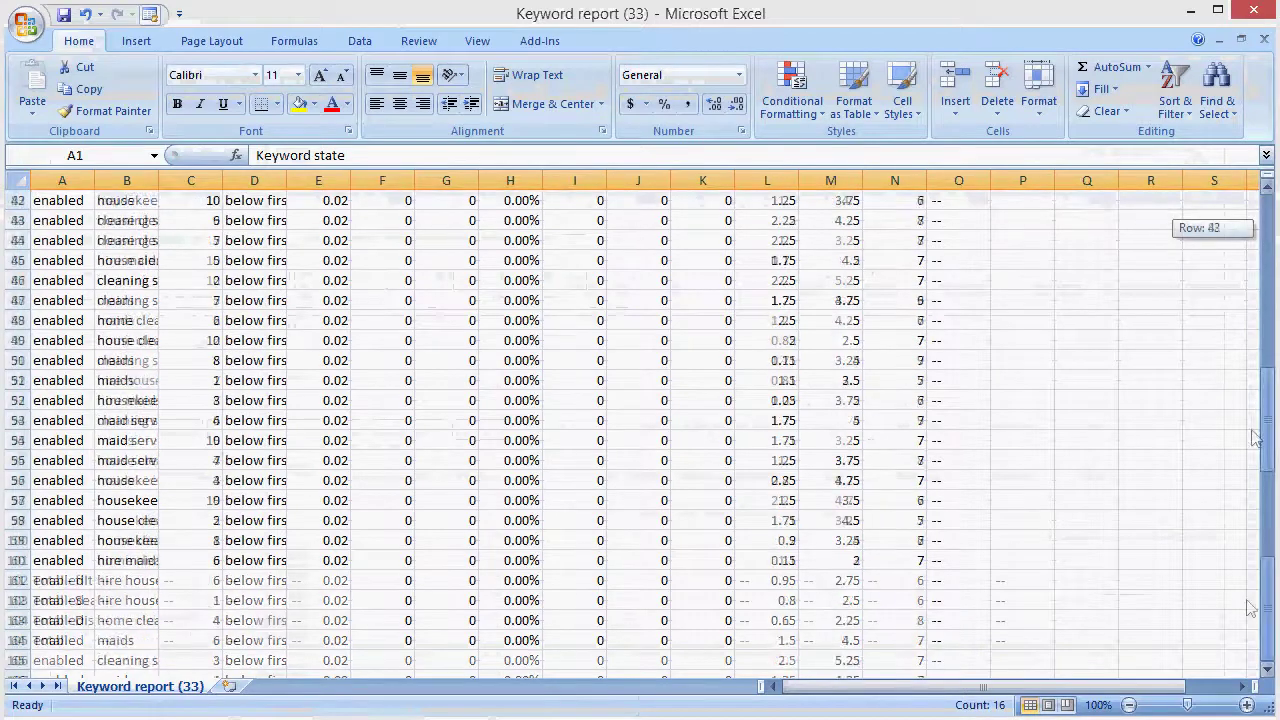
left_click_drag(18, 580, 18, 630)
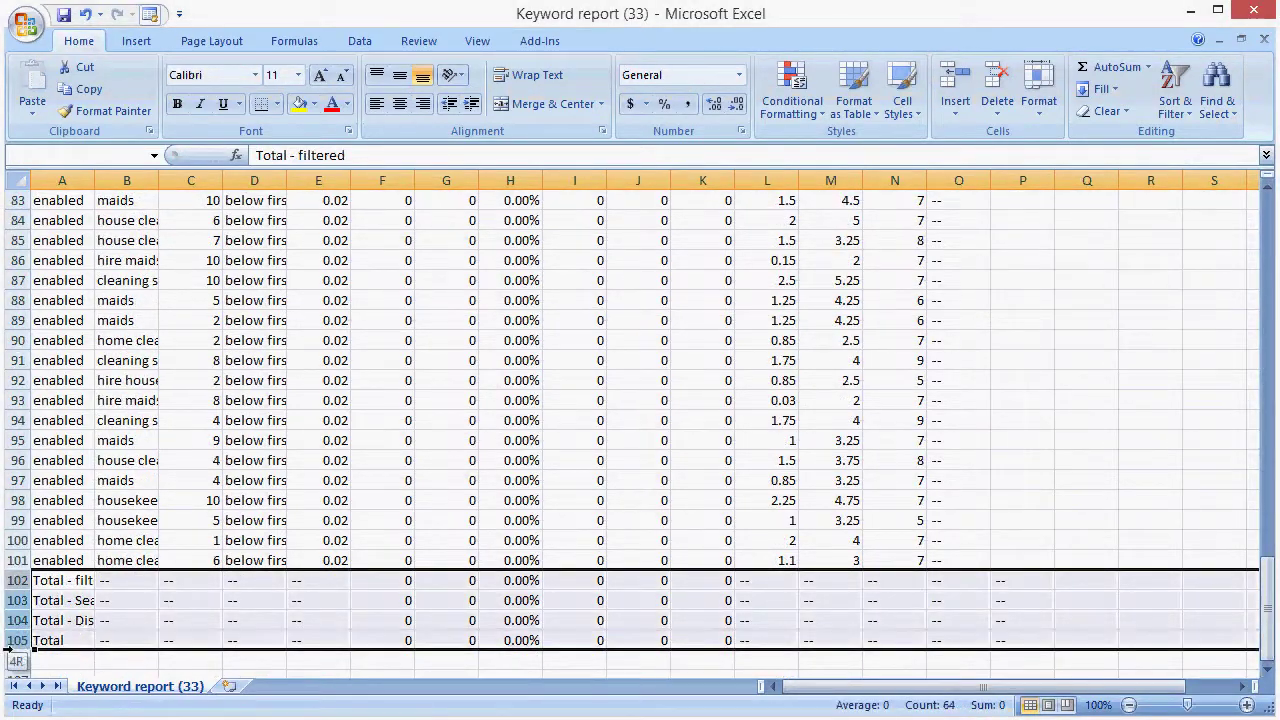
right_click(82, 600)
left_click(130, 718)
left_click(388, 367)
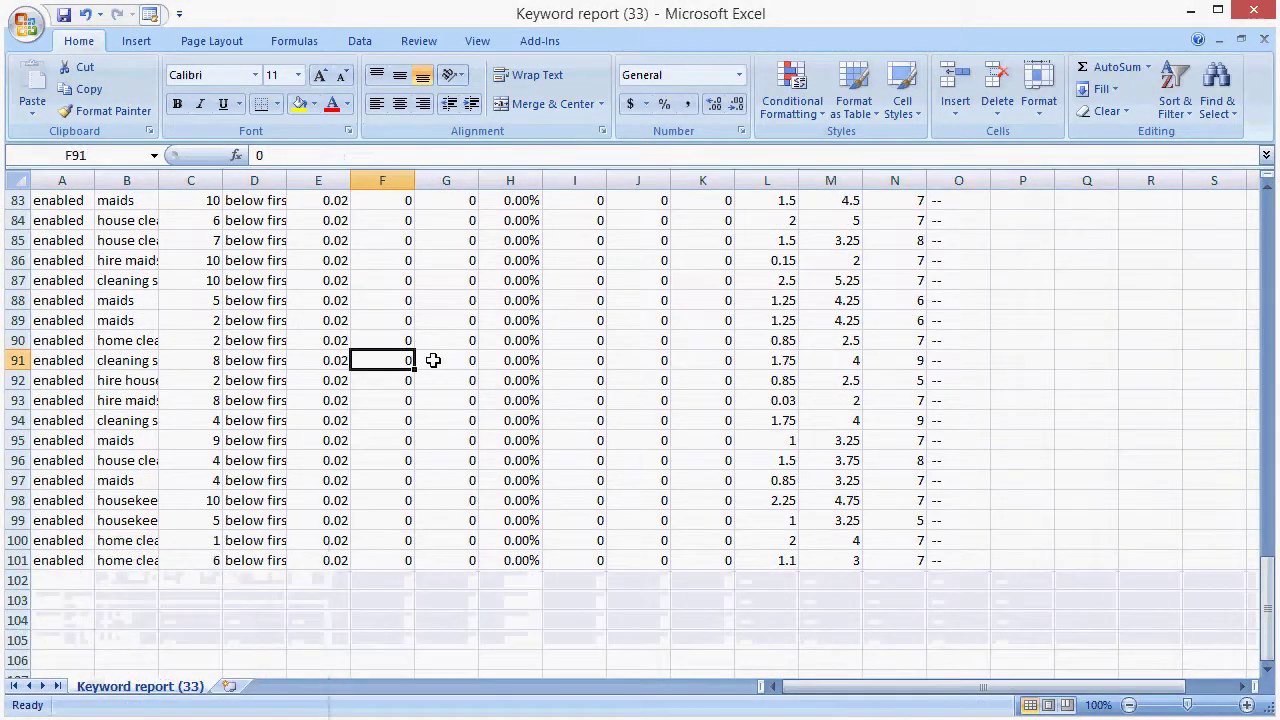
scroll(423, 350, "up", 17)
left_click_drag(1266, 383, 1266, 210)
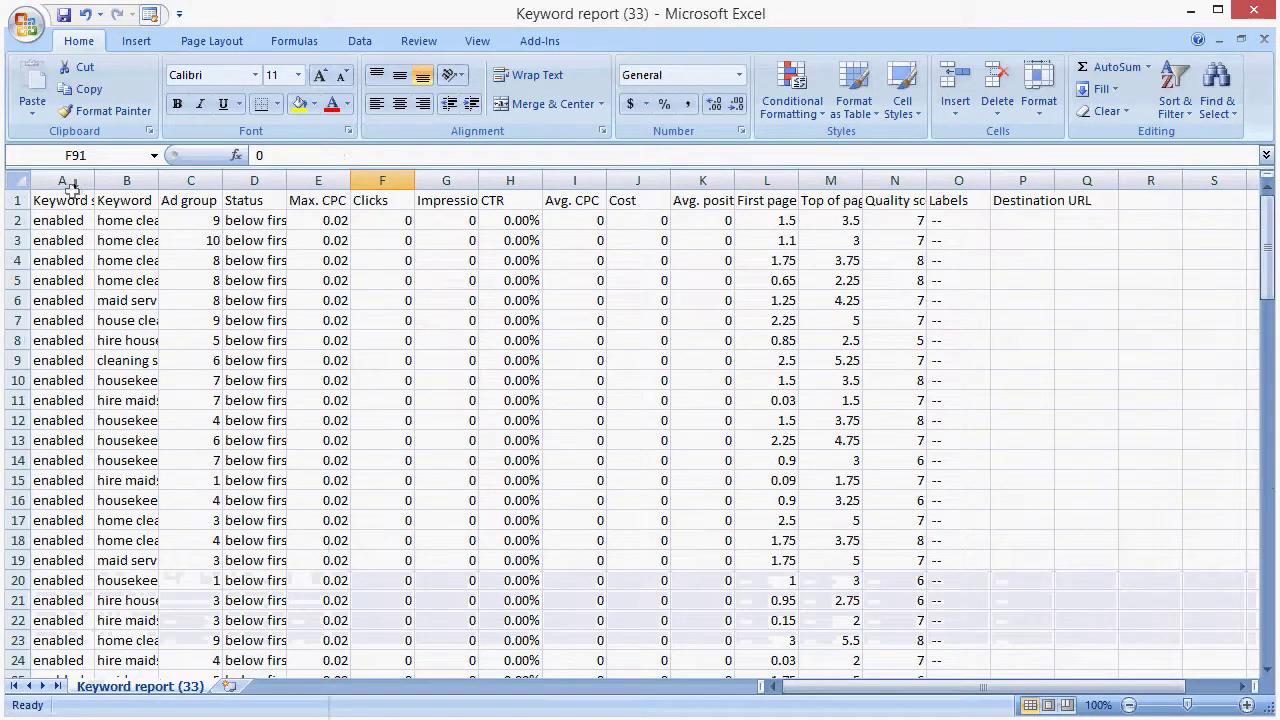
- Switch to the Landing Pages 1.1 workbook and check which column headers the Paste Results Here sheet uses
key("alt+Tab")
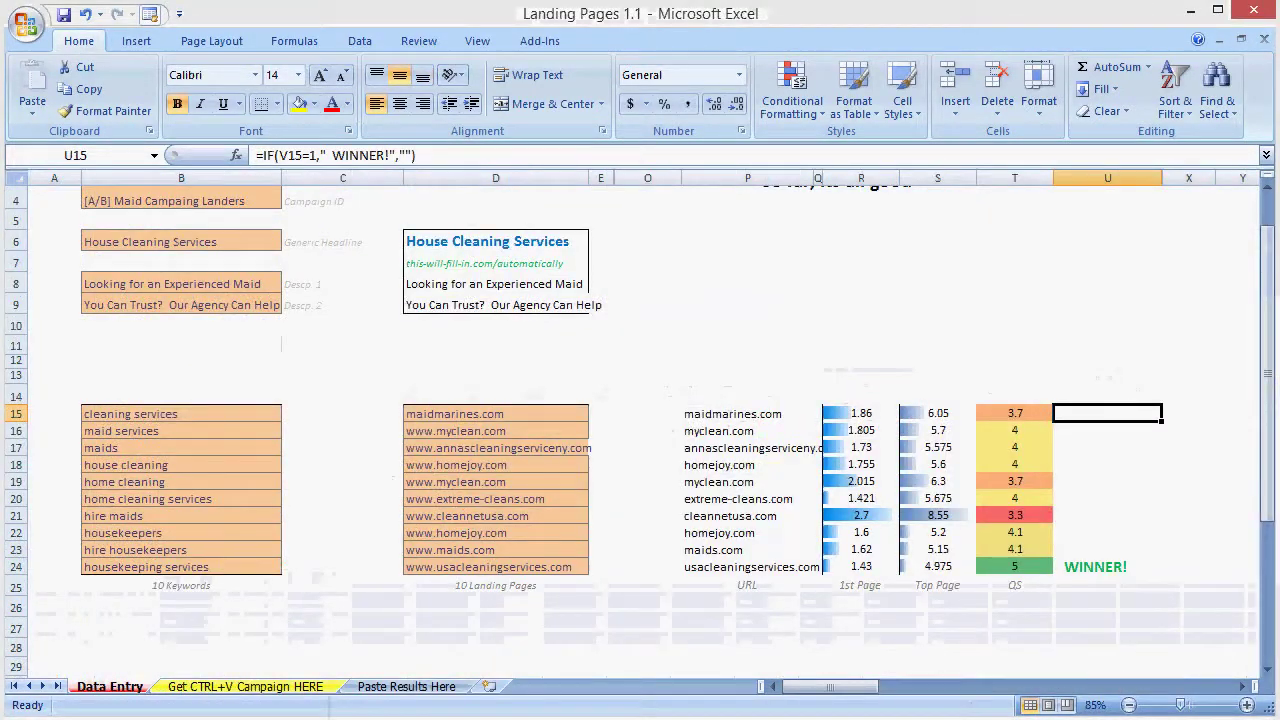
left_click(406, 686)
left_click_drag(150, 202, 709, 591)
left_click(697, 362)
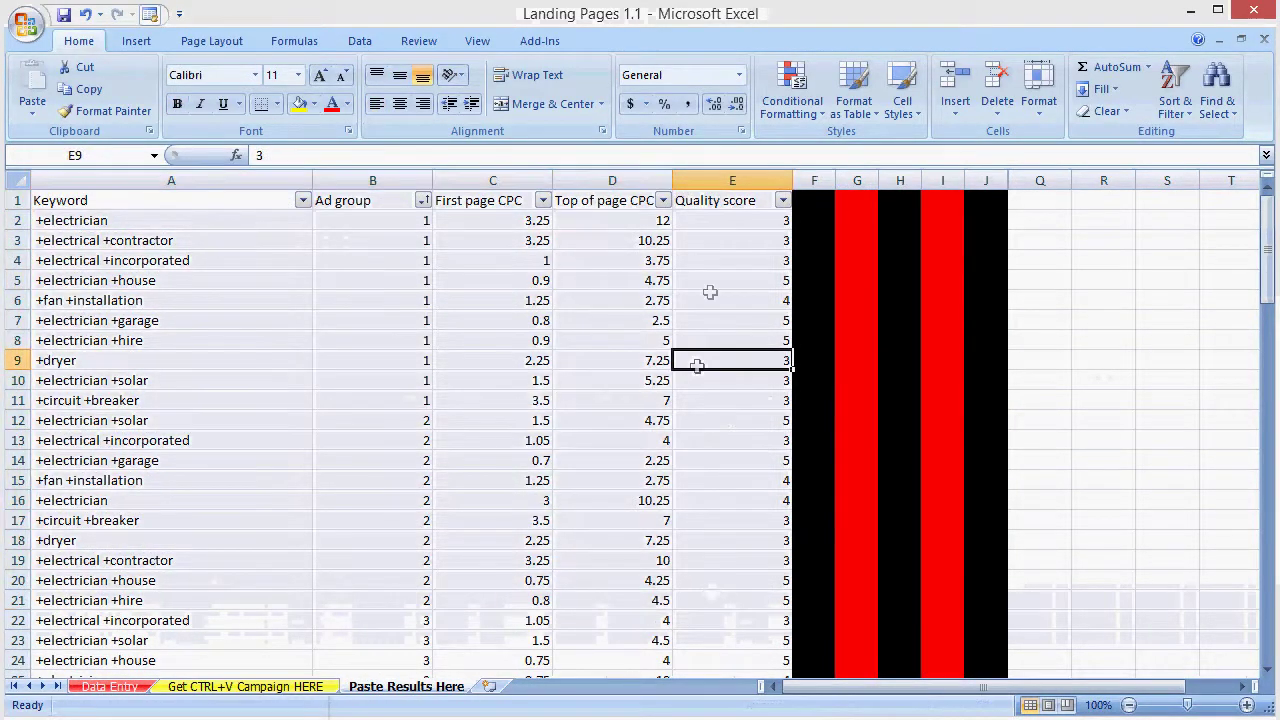
left_click_drag(128, 203, 689, 199)
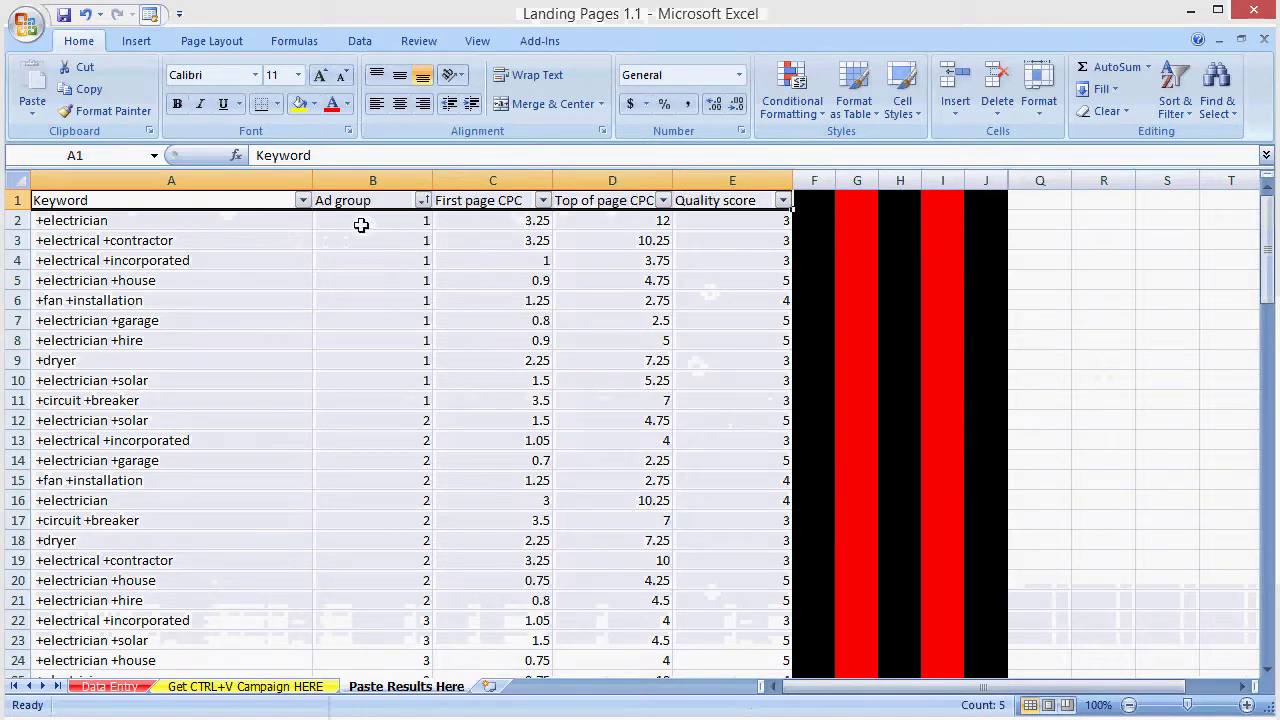
- Switch back to the keyword report and delete its Keyword state column
key("alt+Tab")
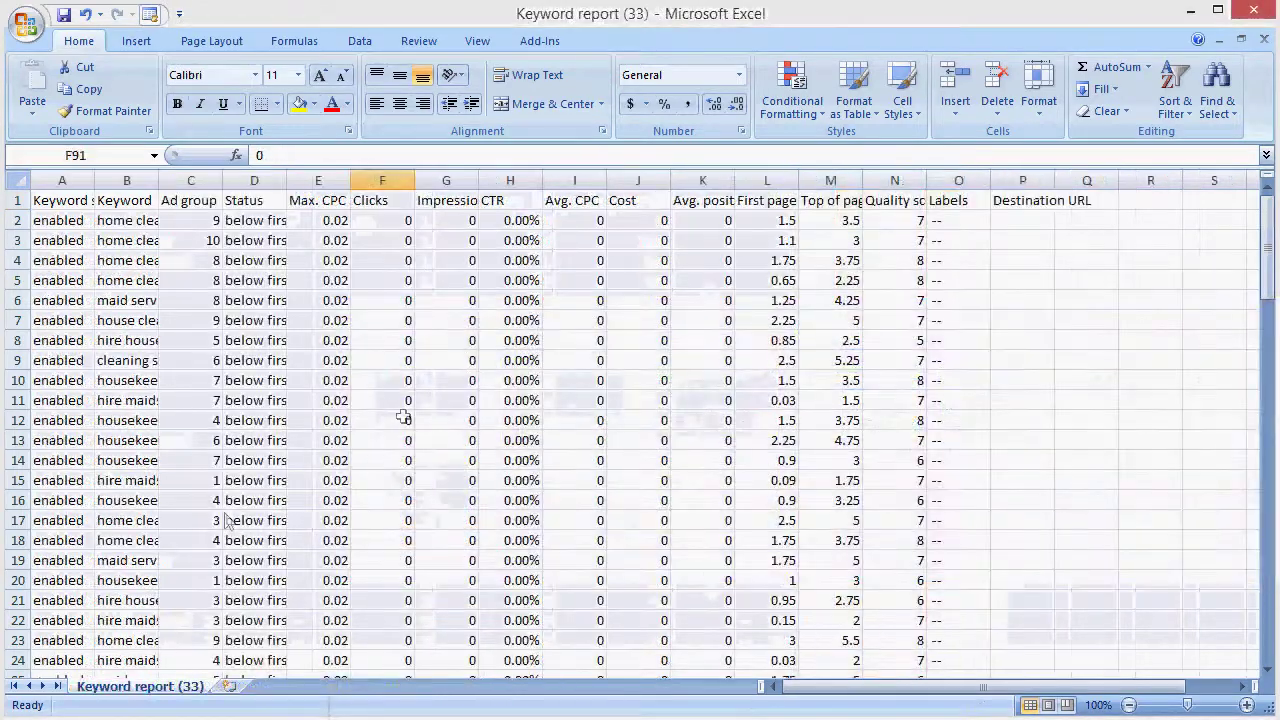
left_click(435, 393)
left_click_drag(94, 180, 180, 180)
key("alt+Tab")
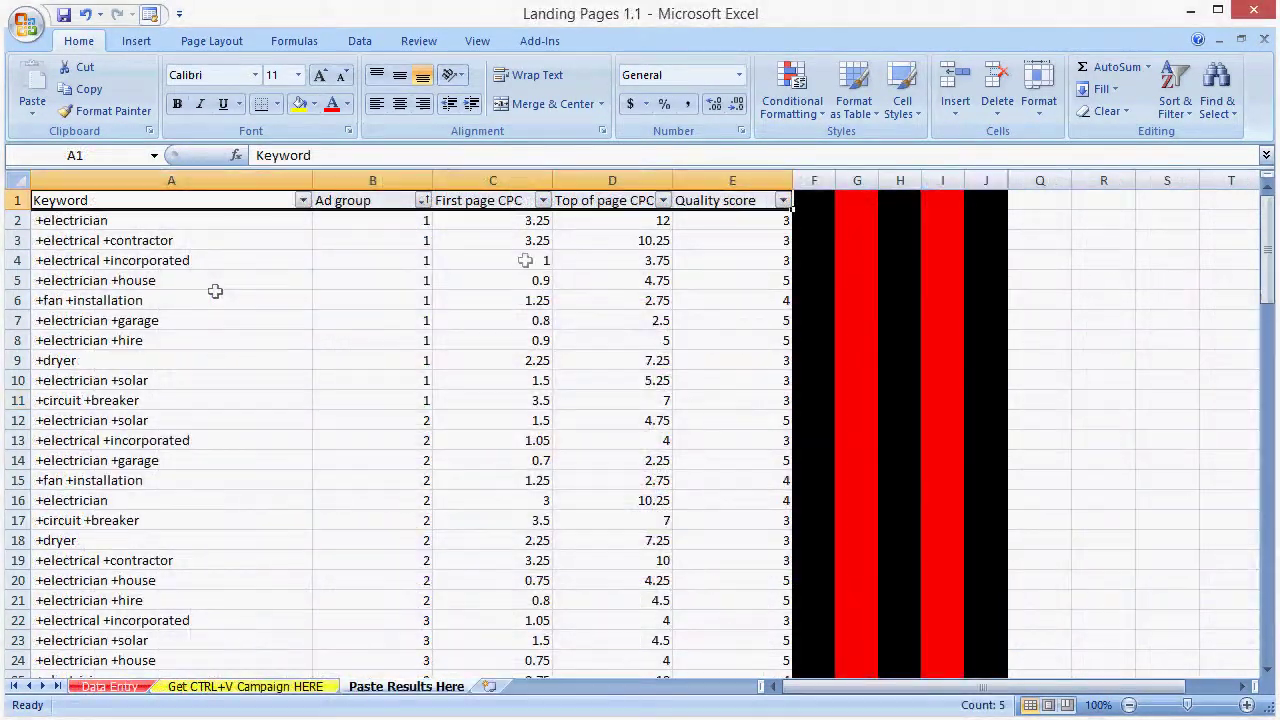
key("alt+Tab")
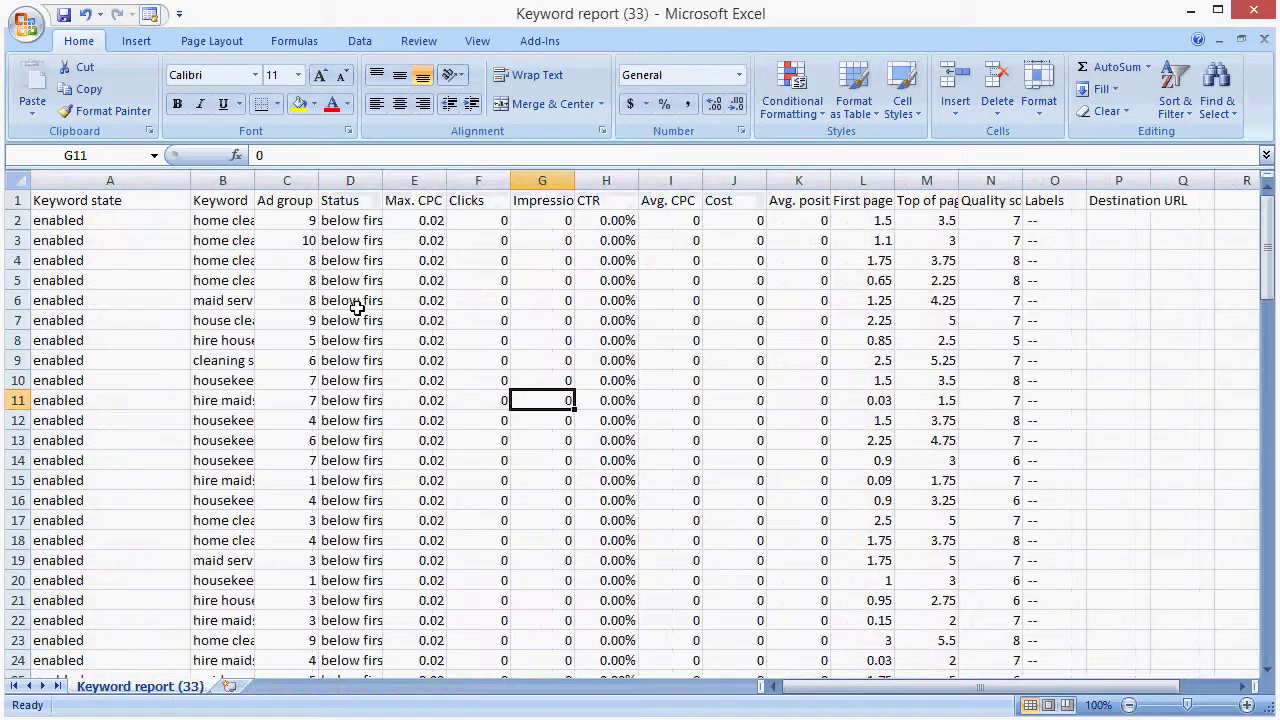
left_click(152, 180)
right_click(157, 181)
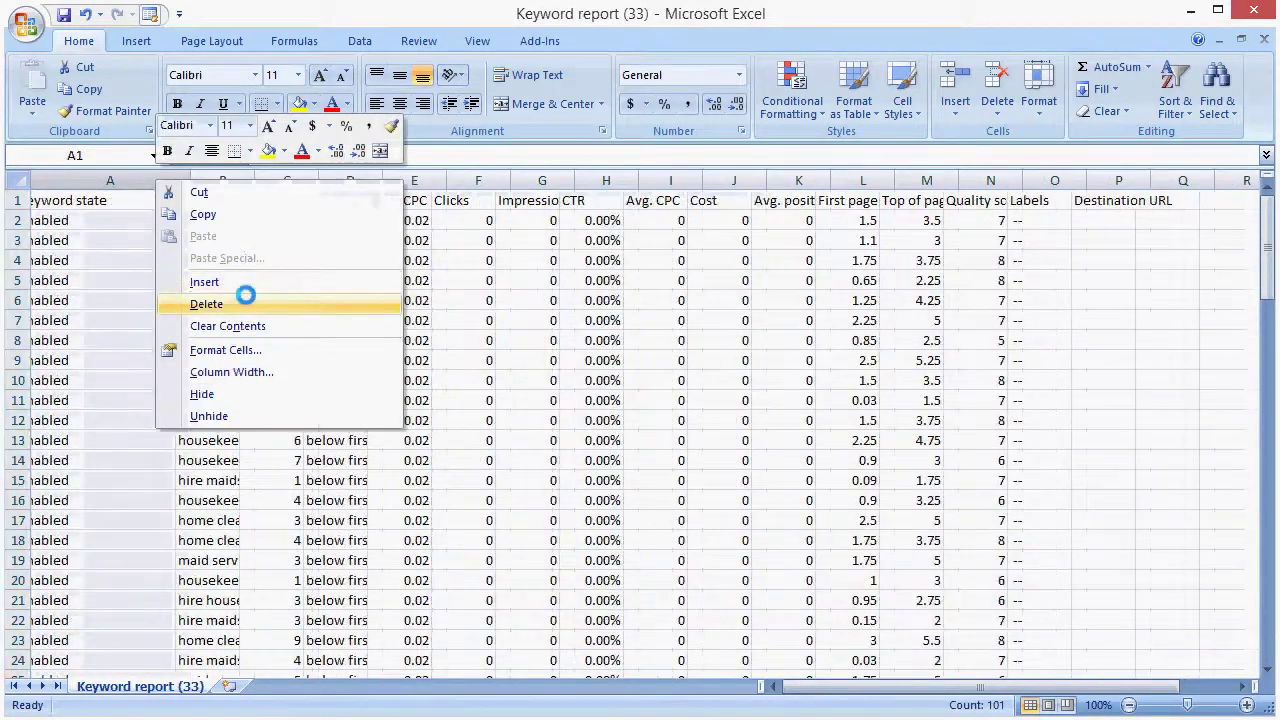
left_click(250, 303)
- Delete the columns from Status through average position, as well as the Labels and Destination URL columns
left_click_drag(189, 180, 632, 178)
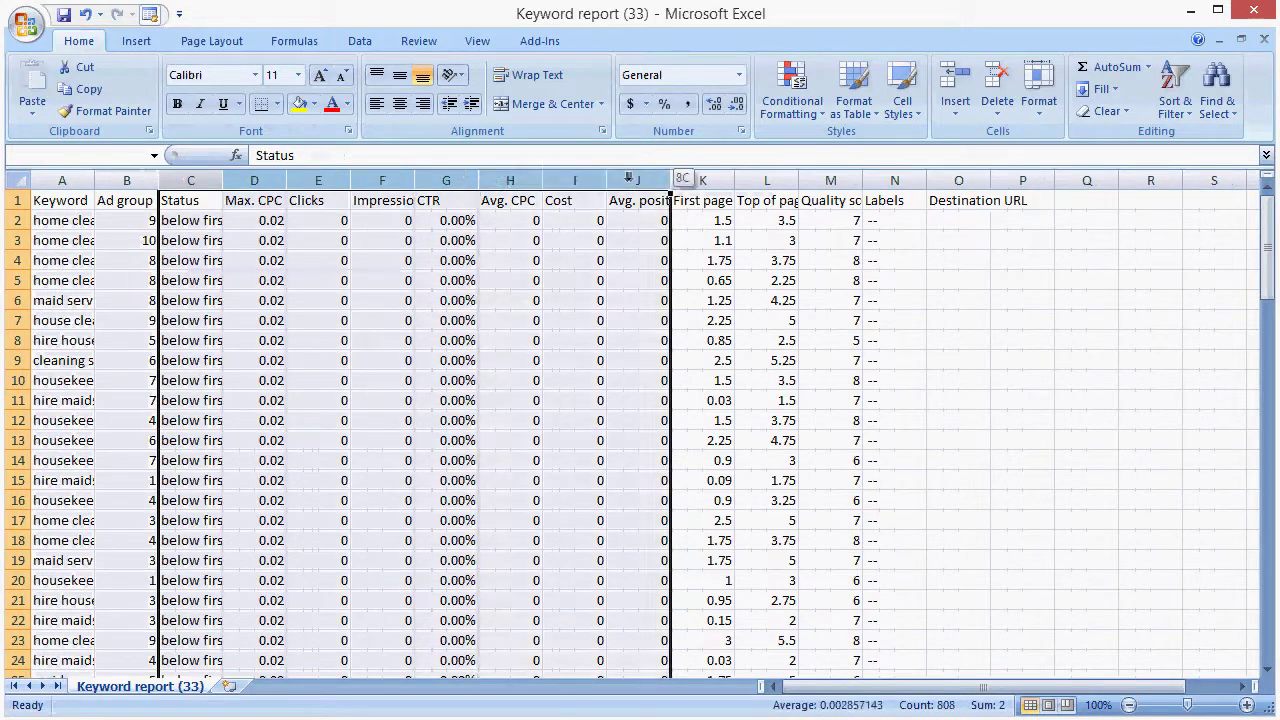
right_click(632, 178)
left_click(700, 303)
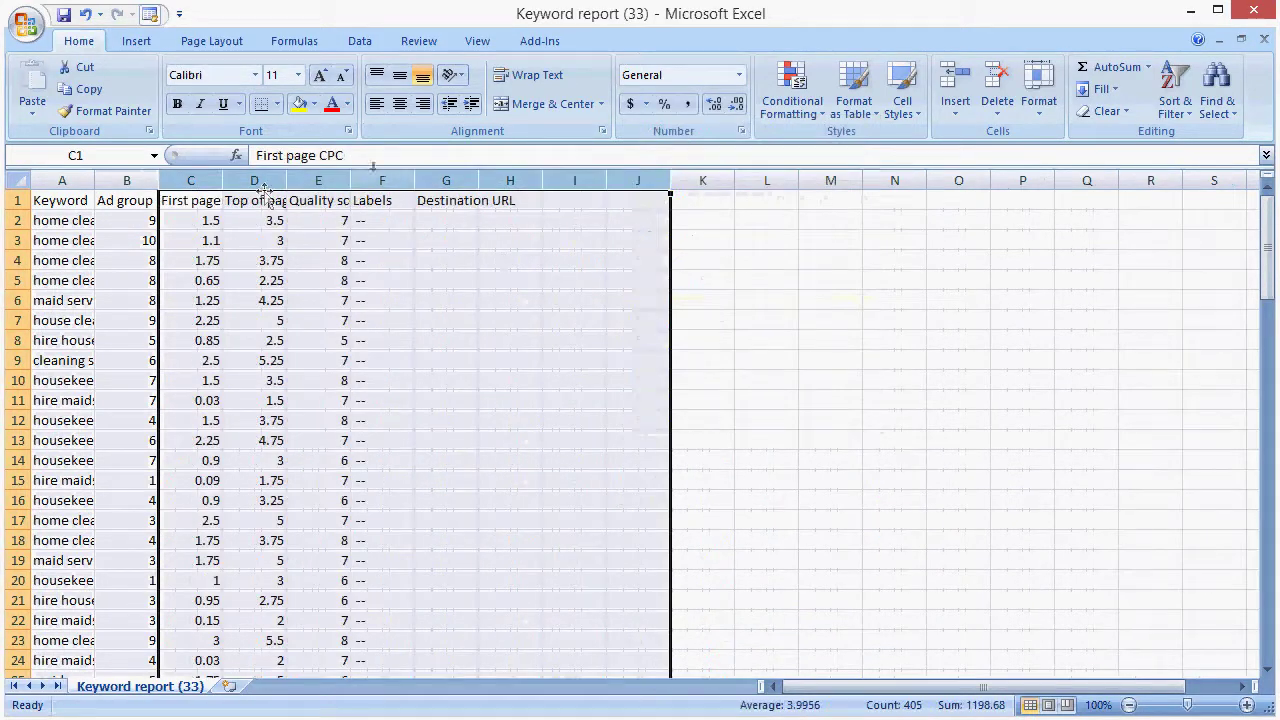
left_click_drag(382, 180, 638, 180)
right_click(508, 262)
left_click(558, 392)
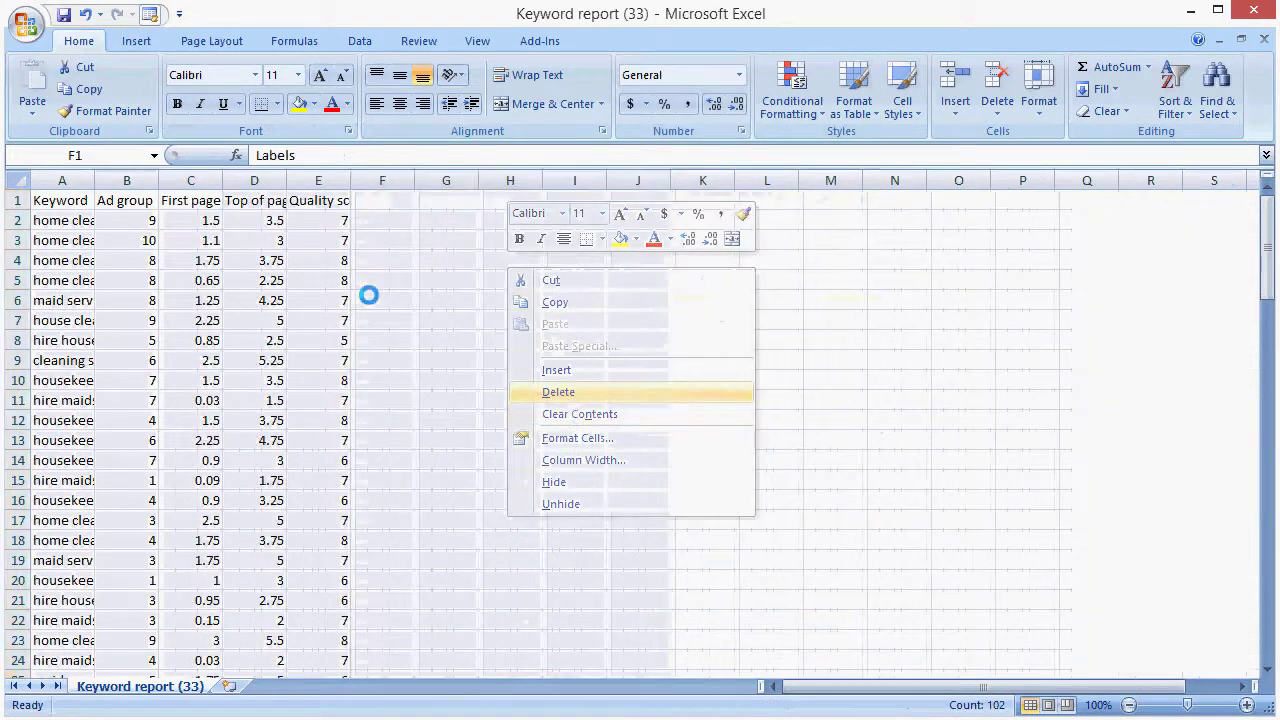
- Add filters to the five header cells and sort the report by Ad group from smallest to largest
left_click_drag(71, 200, 338, 196)
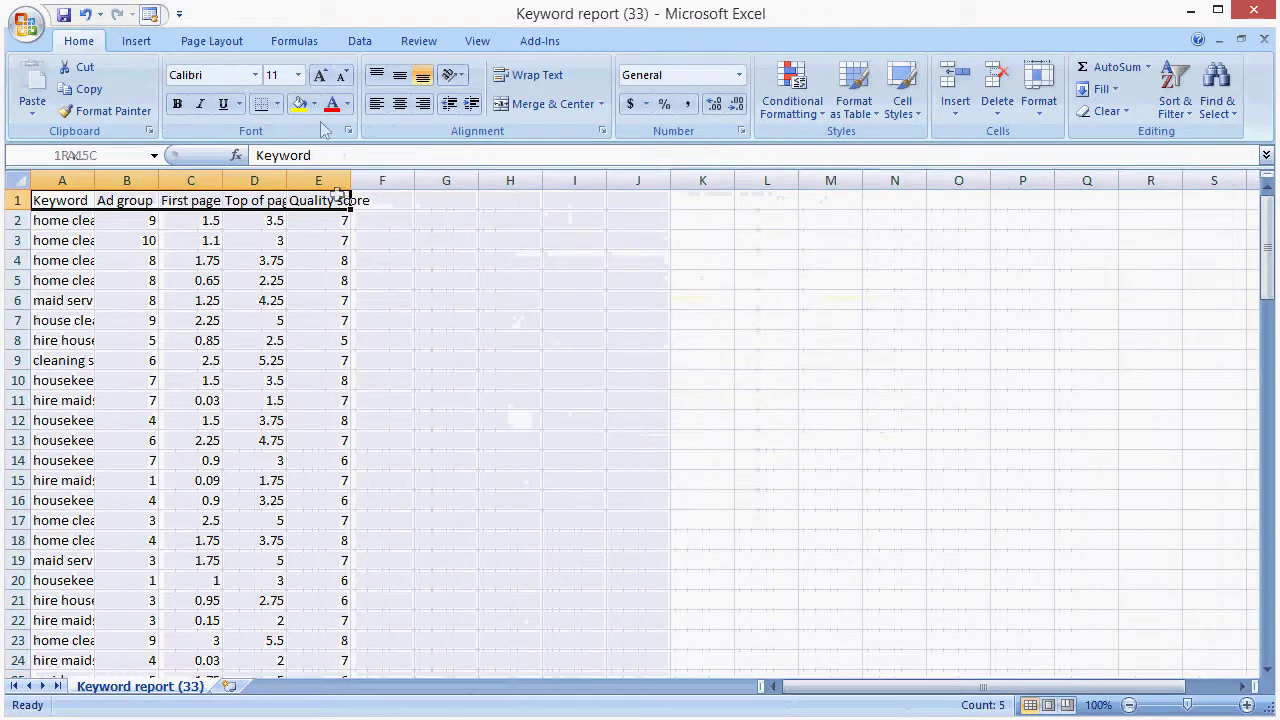
left_click(359, 41)
left_click(528, 97)
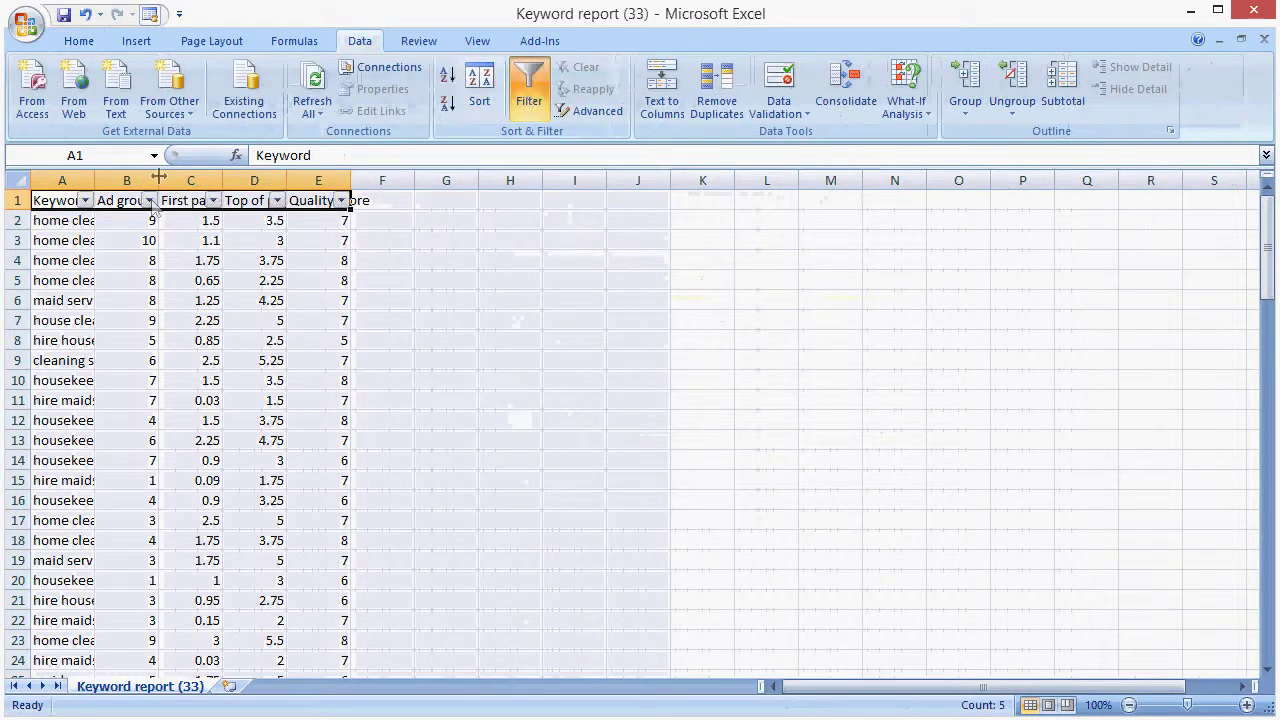
left_click(149, 200)
left_click(100, 220)
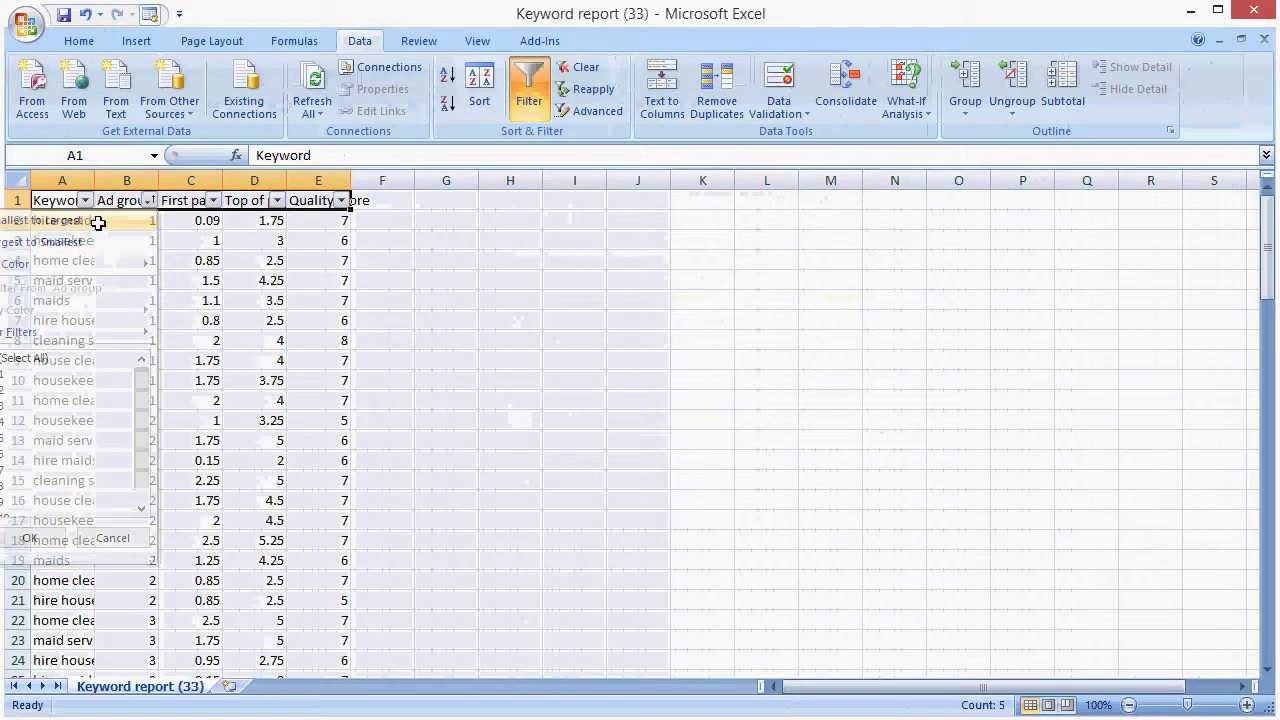
left_click(100, 240)
- Switch to the Landing Pages 1.1 workbook and check how the Ad group column is ordered on the Paste Results Here sheet
key("alt+Tab")
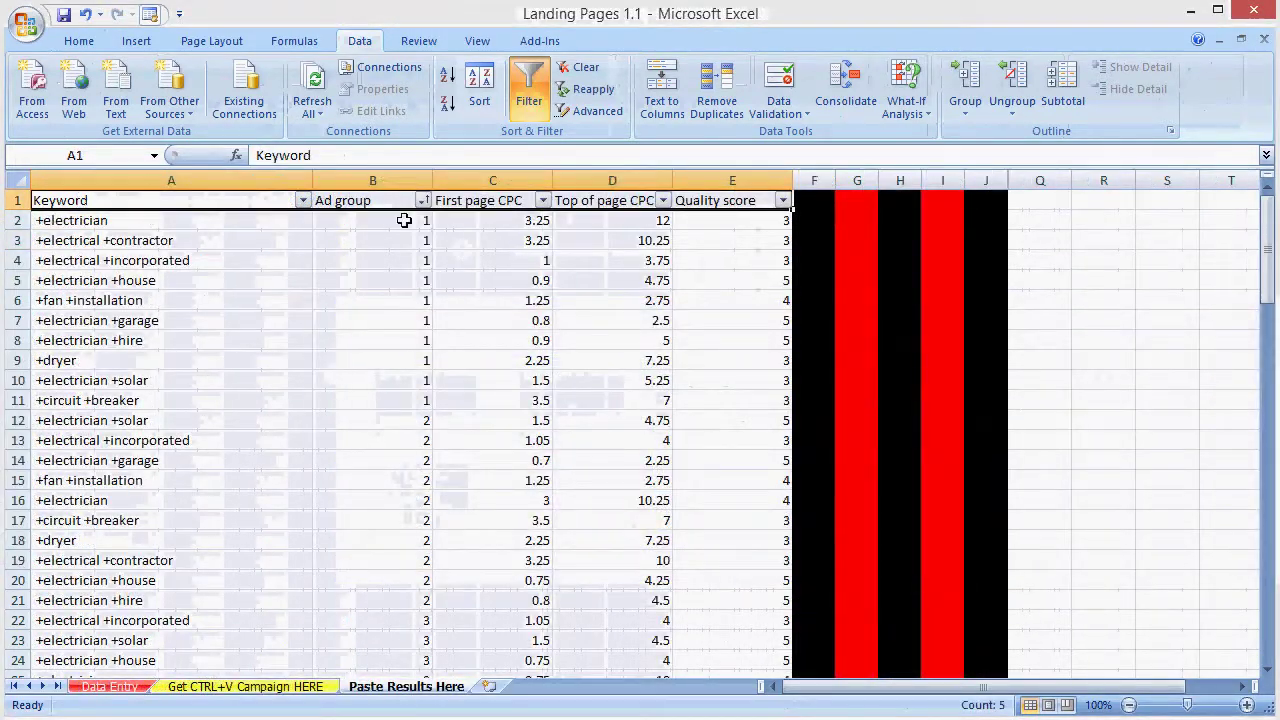
left_click_drag(404, 220, 385, 399)
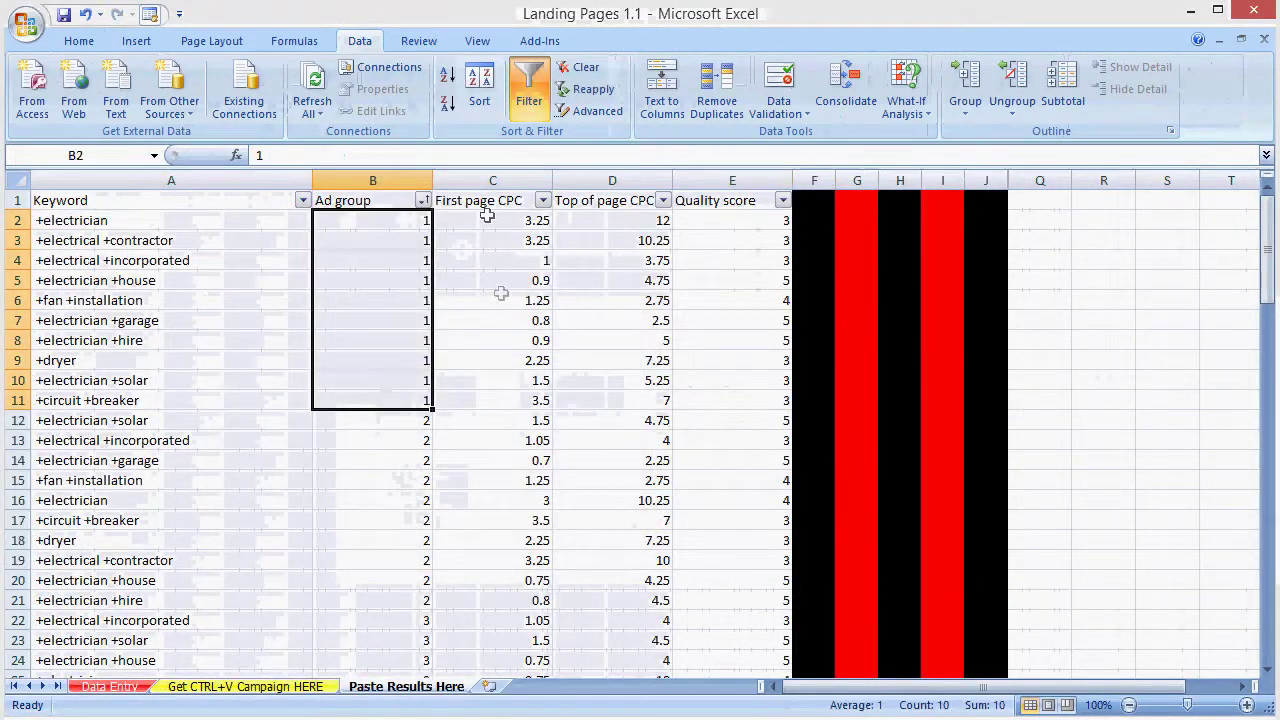
left_click_drag(414, 397, 400, 220)
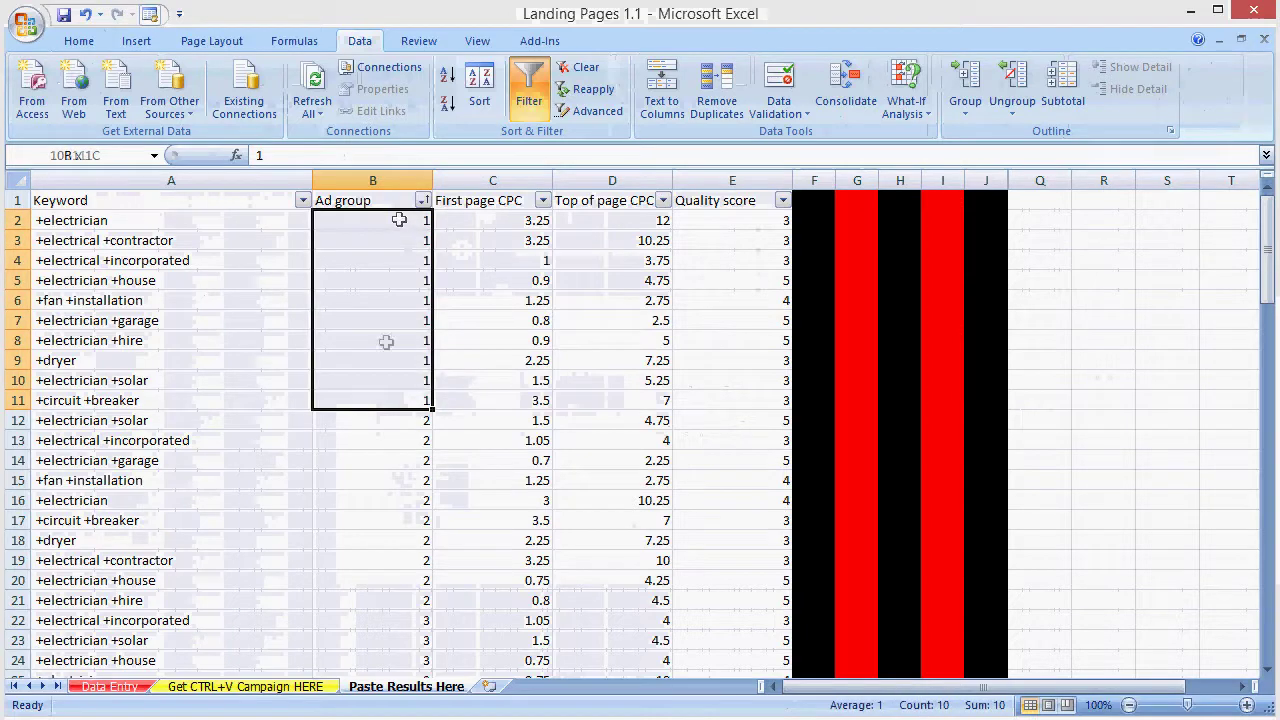
scroll(383, 355, "down", 6)
scroll(383, 352, "up", 6)
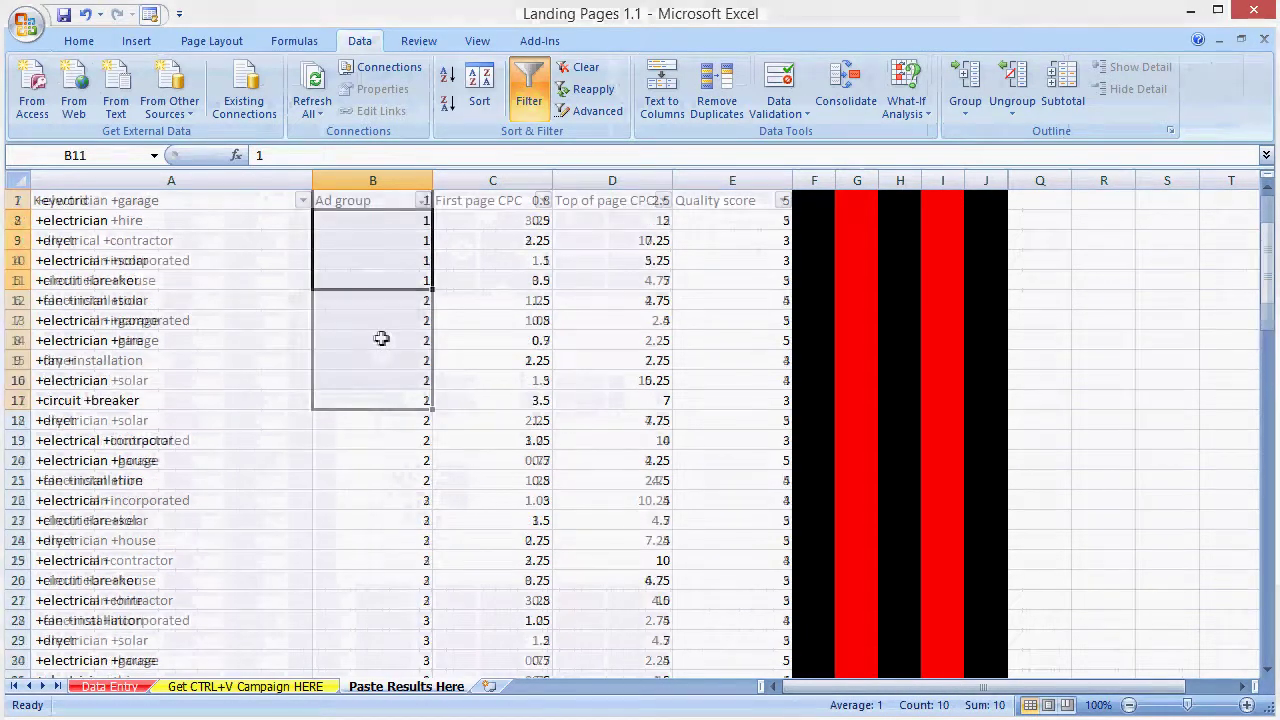
left_click(351, 268)
- Switch back to the keyword report and widen the Keyword and Ad group columns
key("alt+Tab")
double_click(94, 181)
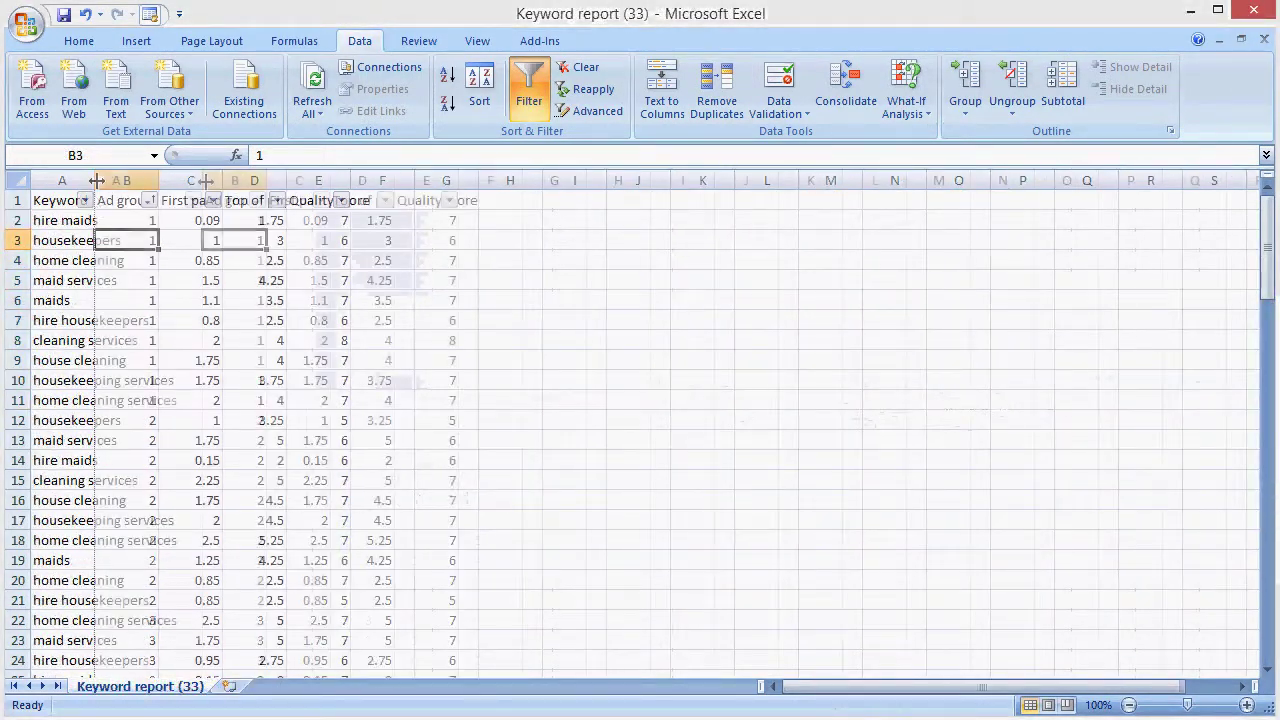
left_click_drag(266, 181, 331, 181)
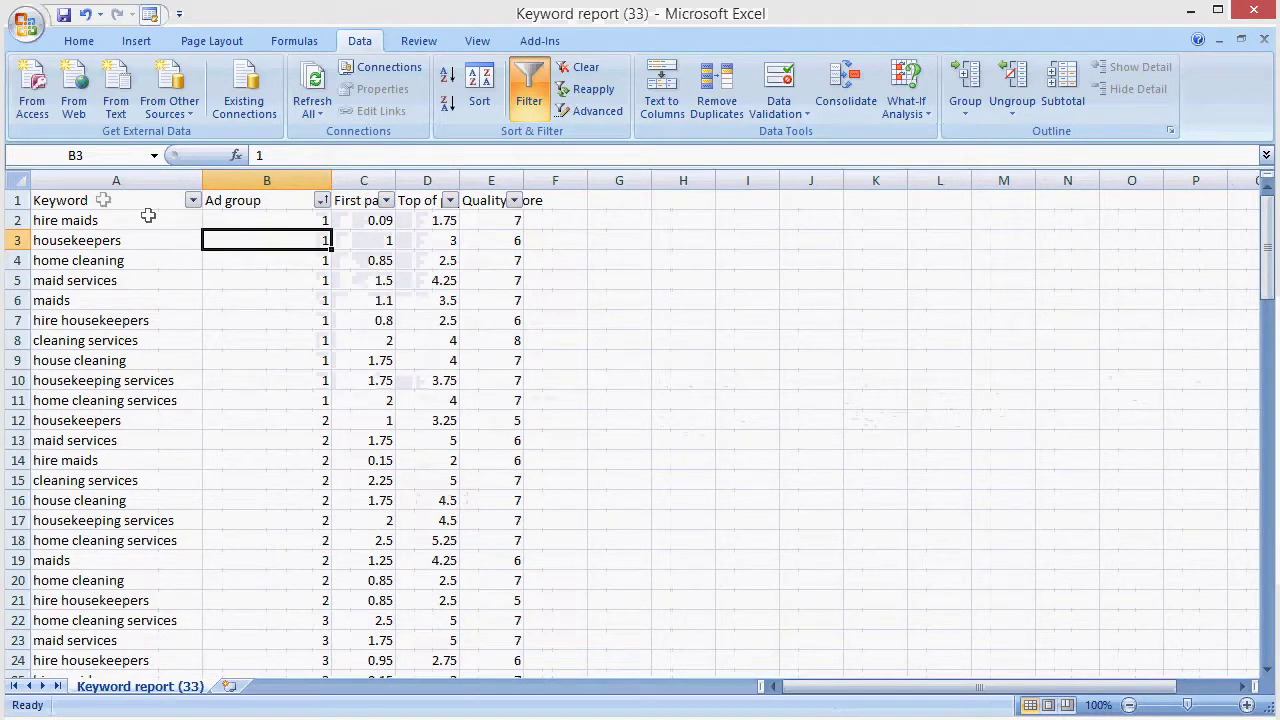
- Copy the entire keyword report table and paste it at cell A1 of the Paste Results Here sheet in the Landing Pages 1.1 workbook
key("alt+Tab")
key("Left")
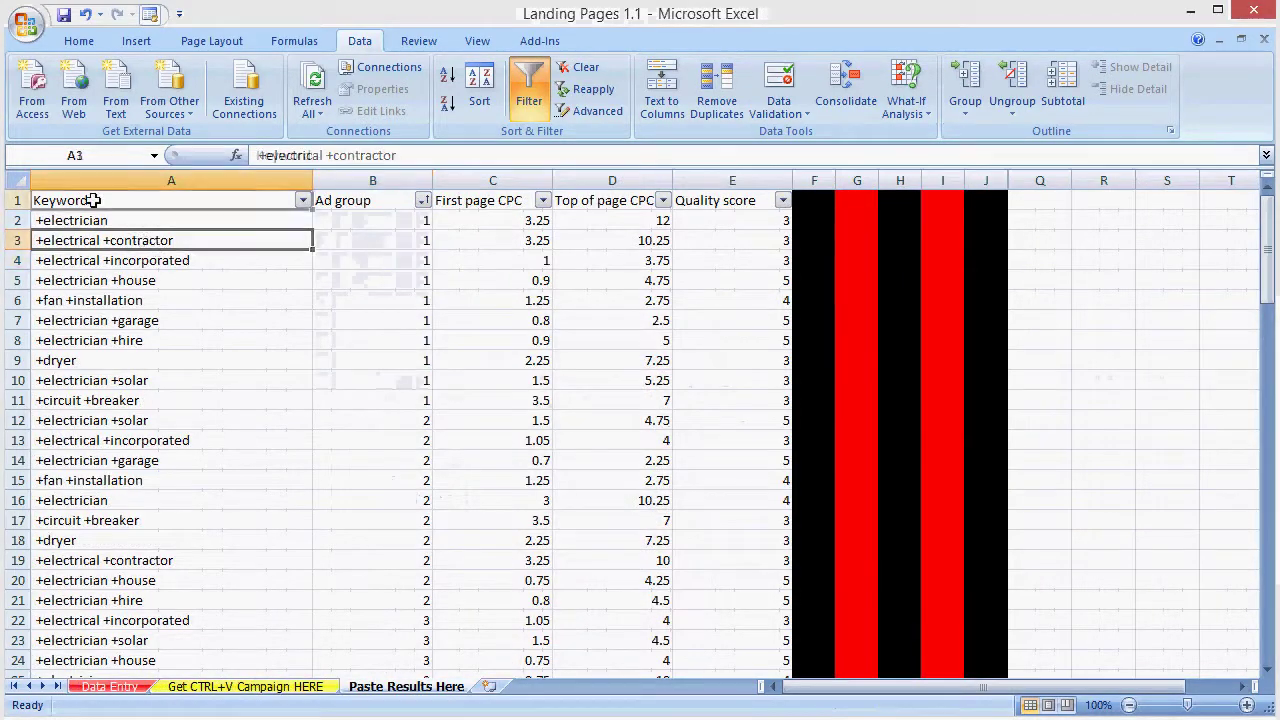
left_click(93, 200)
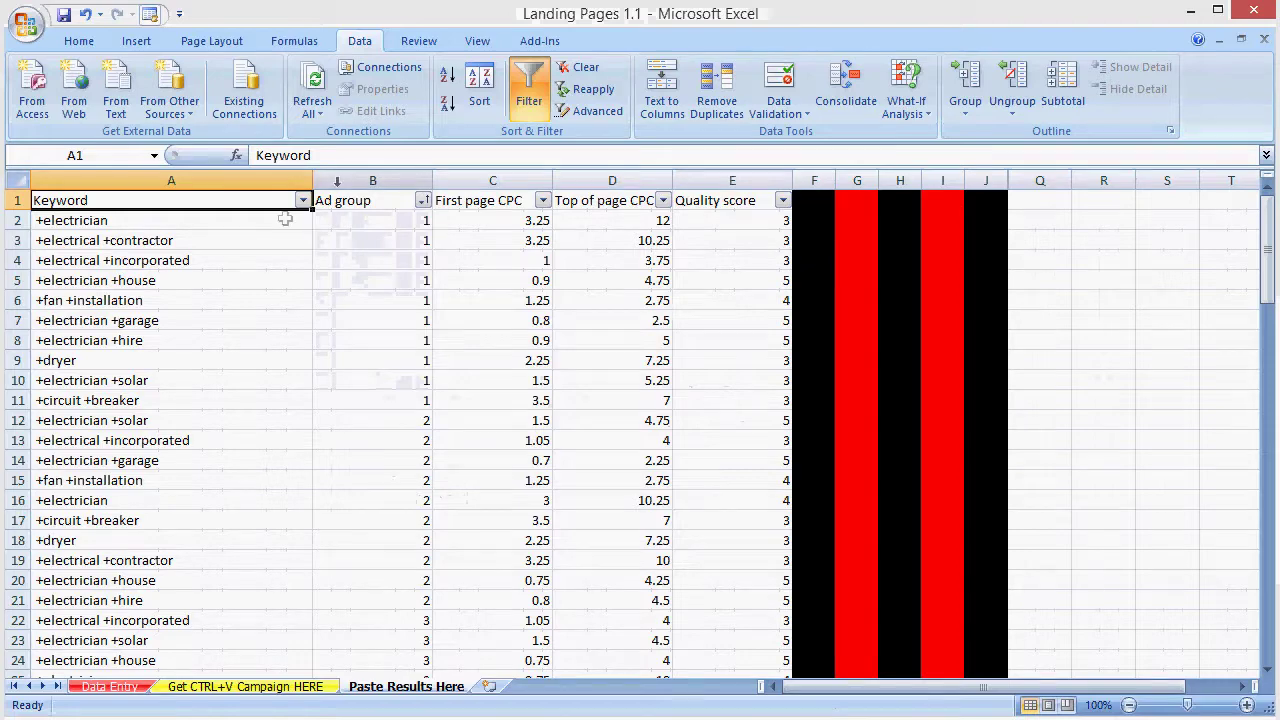
key("alt+Tab")
left_click(162, 291)
key("ctrl+a")
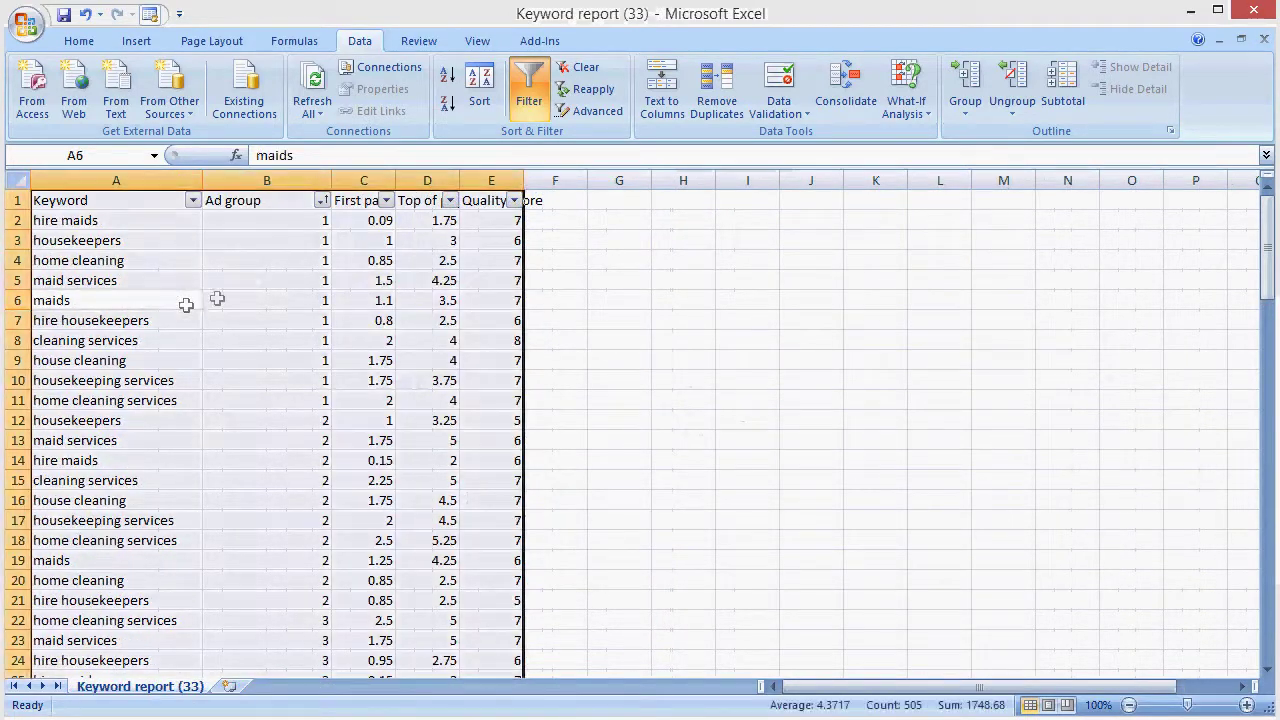
key("ctrl+c")
key("alt+Tab")
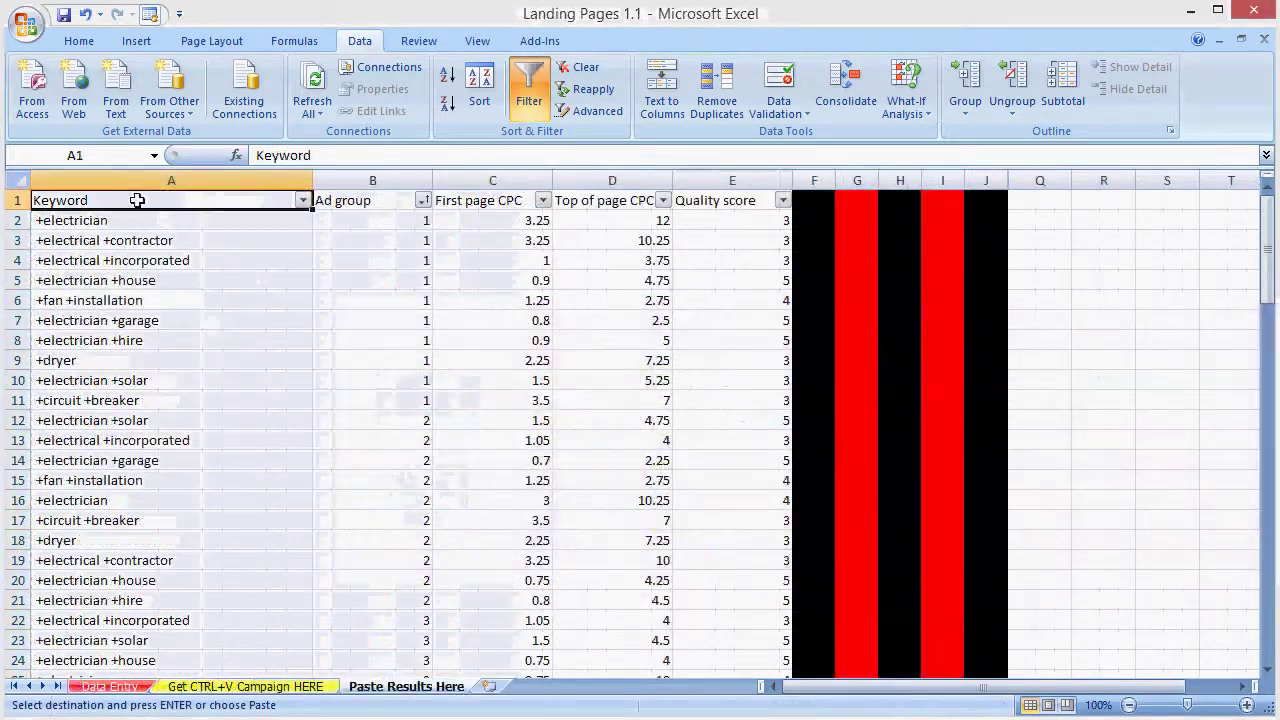
left_click(110, 686)
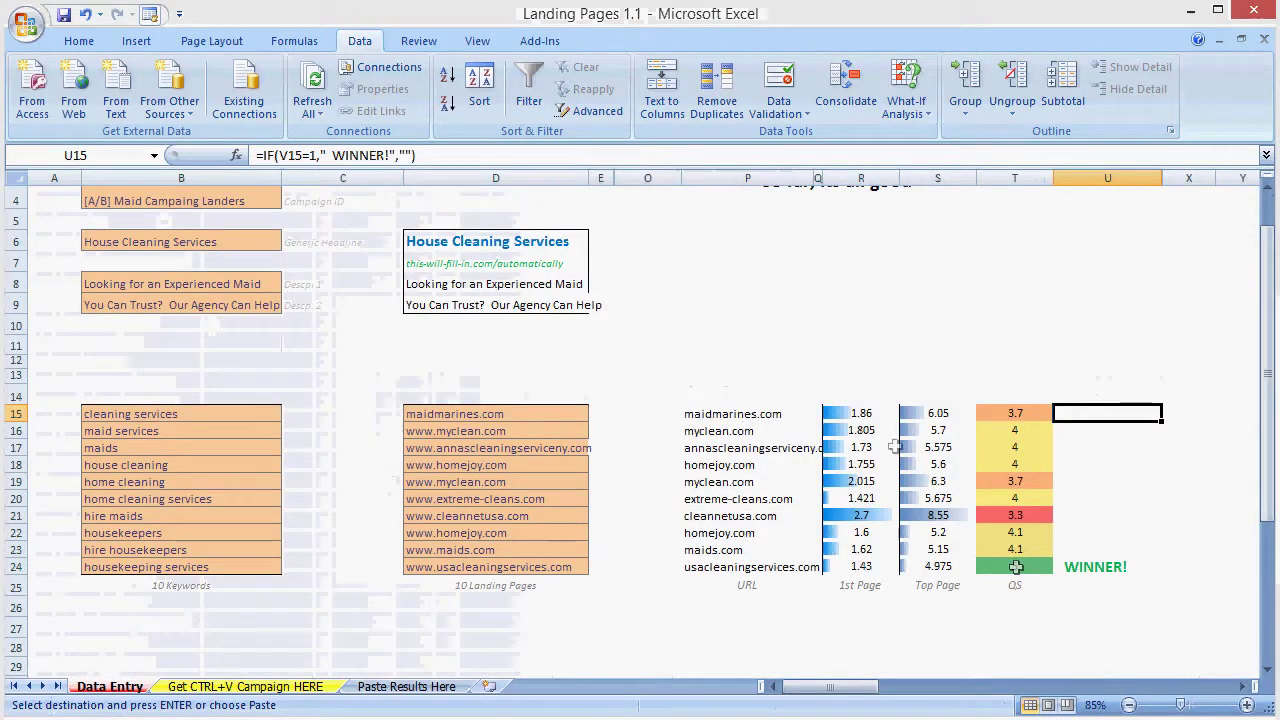
left_click(400, 688)
key("ctrl+v")
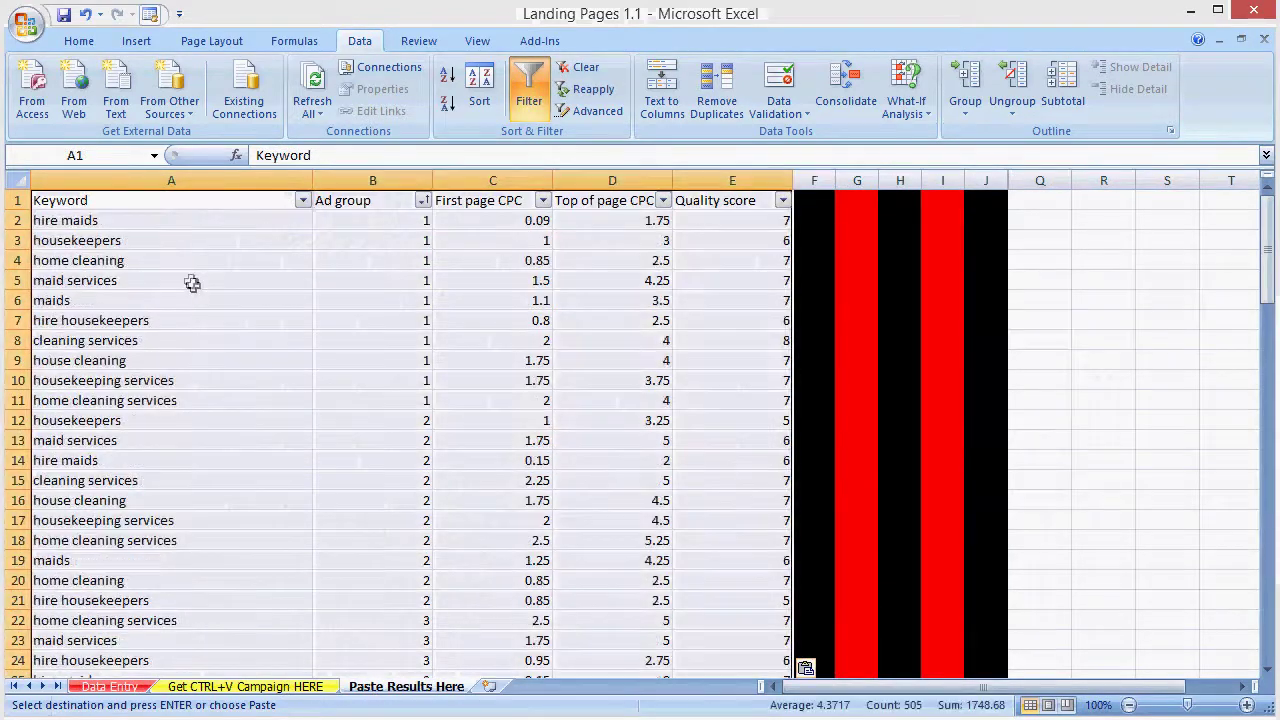
- Examine the winner, QS and 1st Page values for cleannetusa.com on the Data Entry sheet
left_click(110, 686)
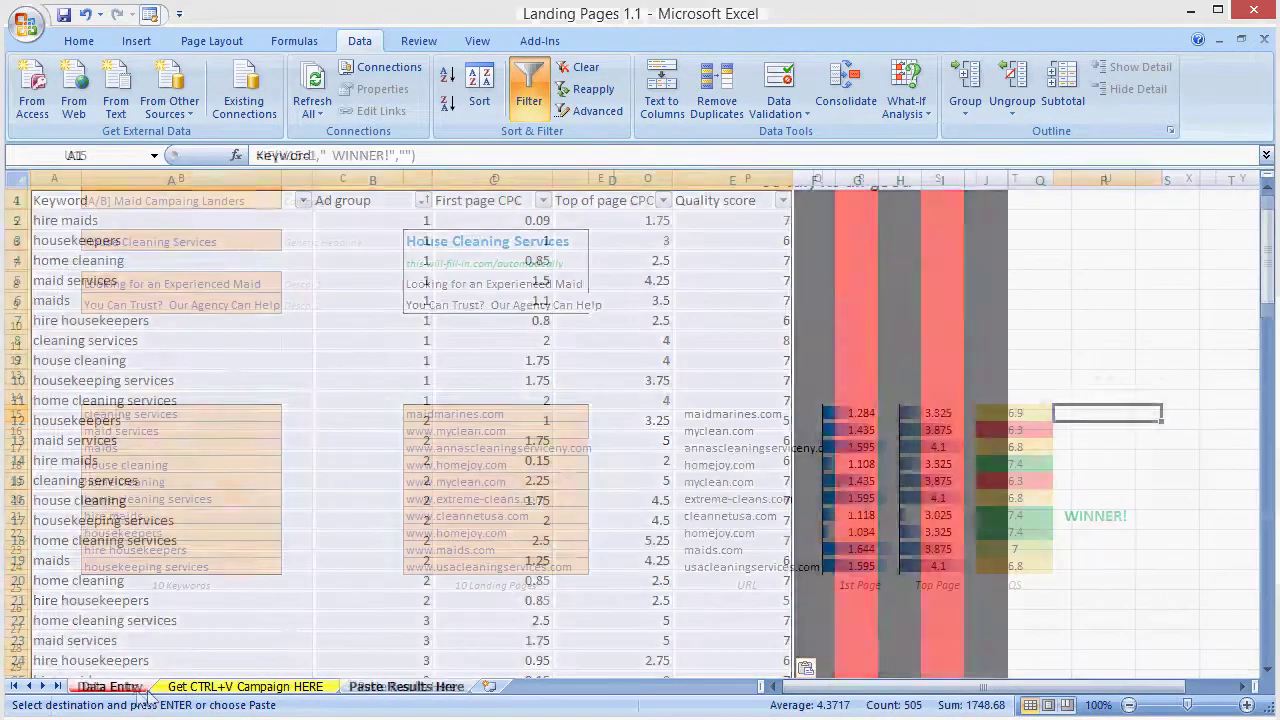
left_click(1120, 515)
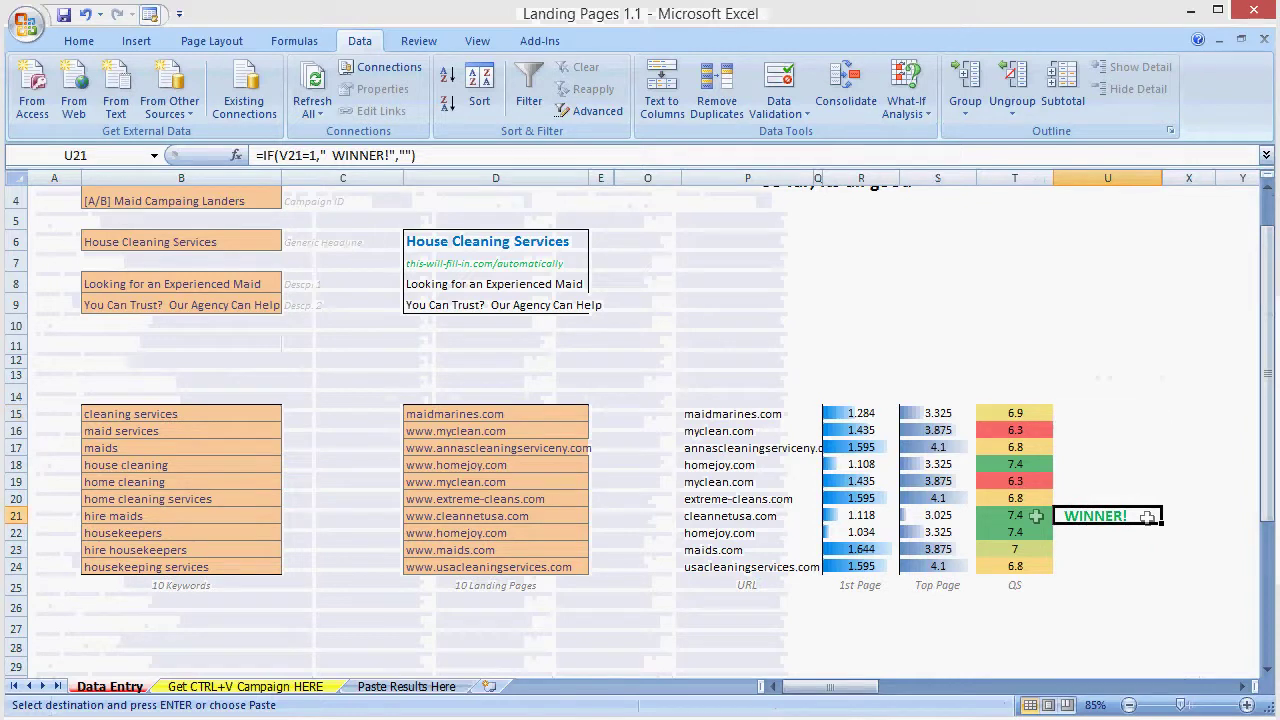
left_click_drag(412, 522, 1112, 516)
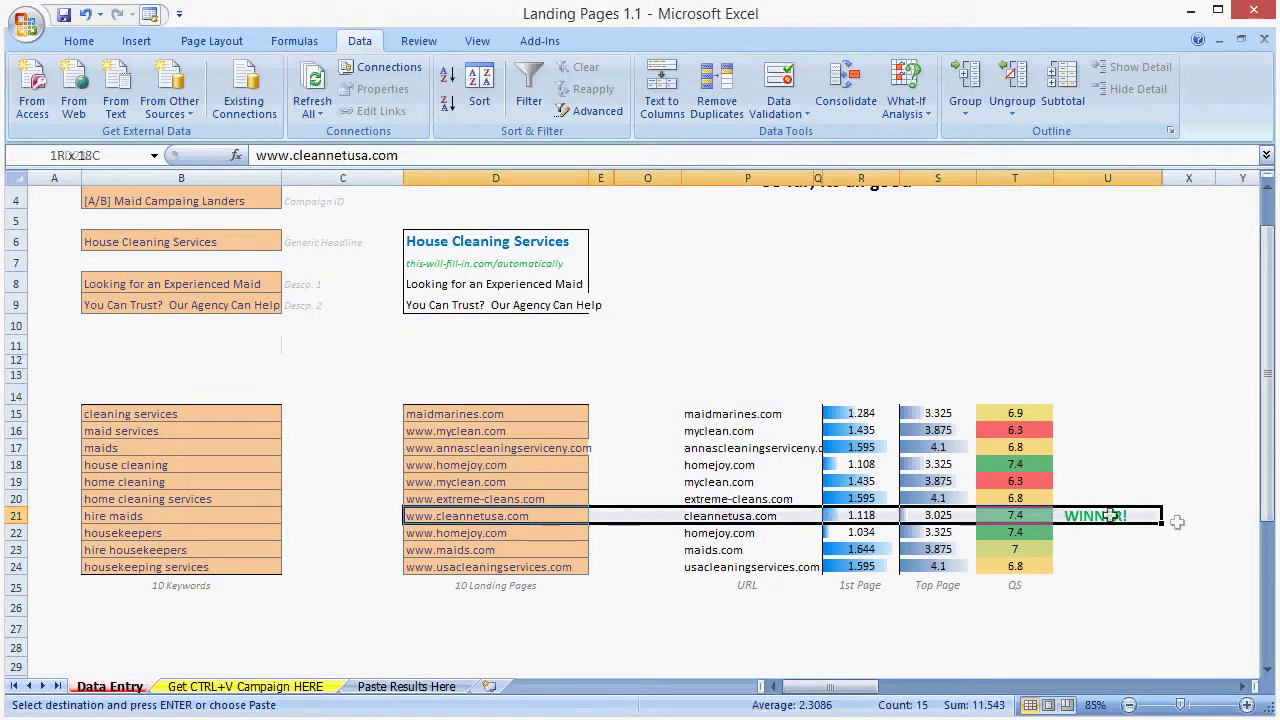
left_click(1195, 520)
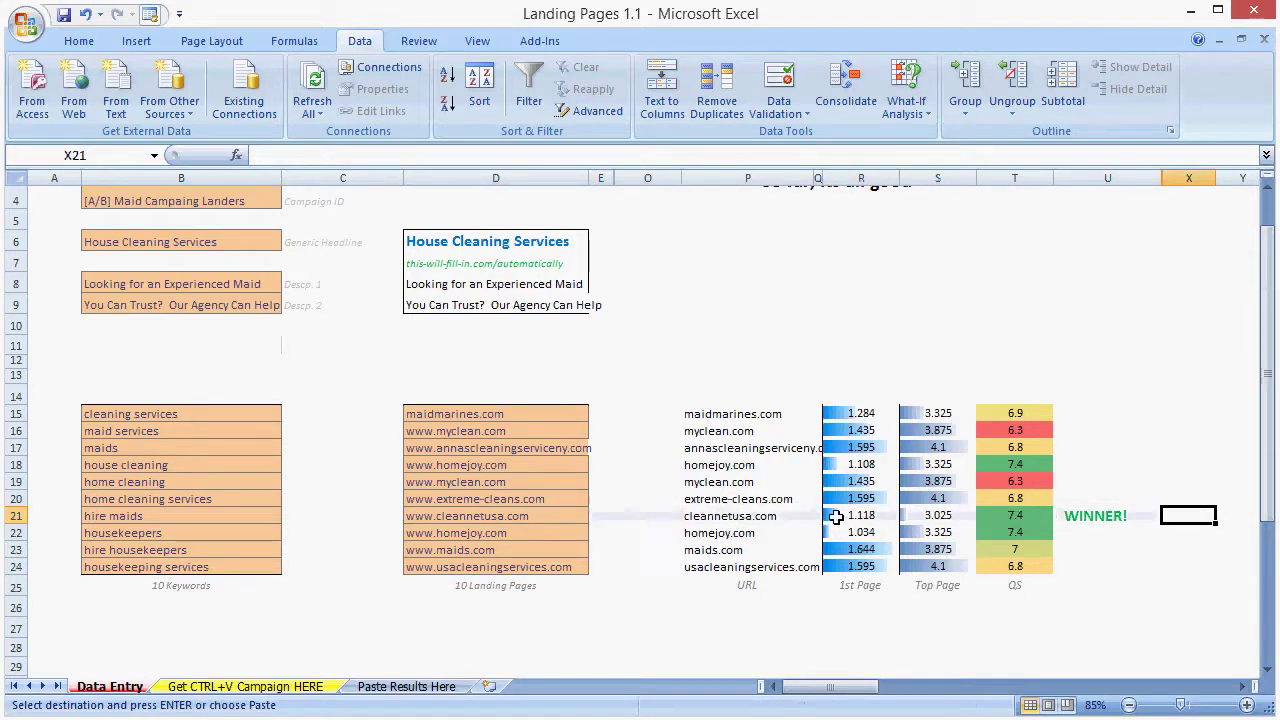
mouse_move(829, 515)
left_mouse_down()
mouse_move(732, 515)
mouse_move(835, 515)
left_mouse_up()
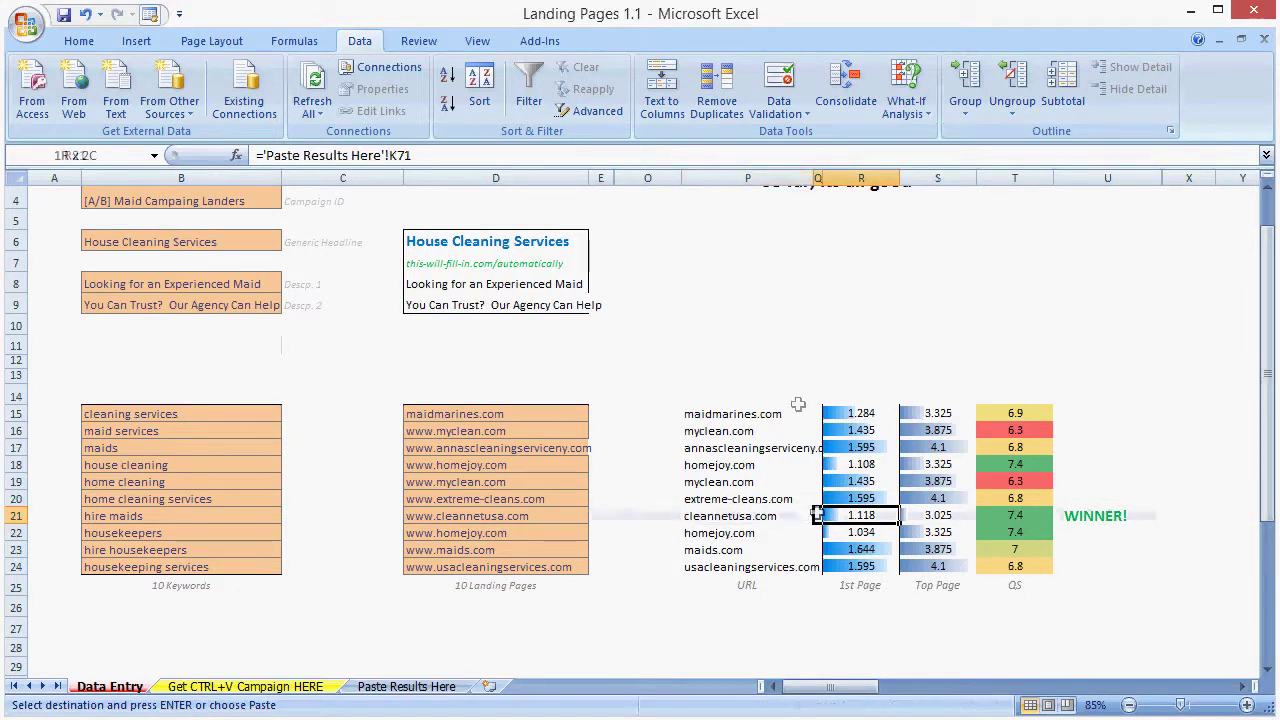
- Examine the cleannetusa.com row on the Data Entry sheet, from its URL across to the winner label
left_click_drag(1076, 516, 645, 519)
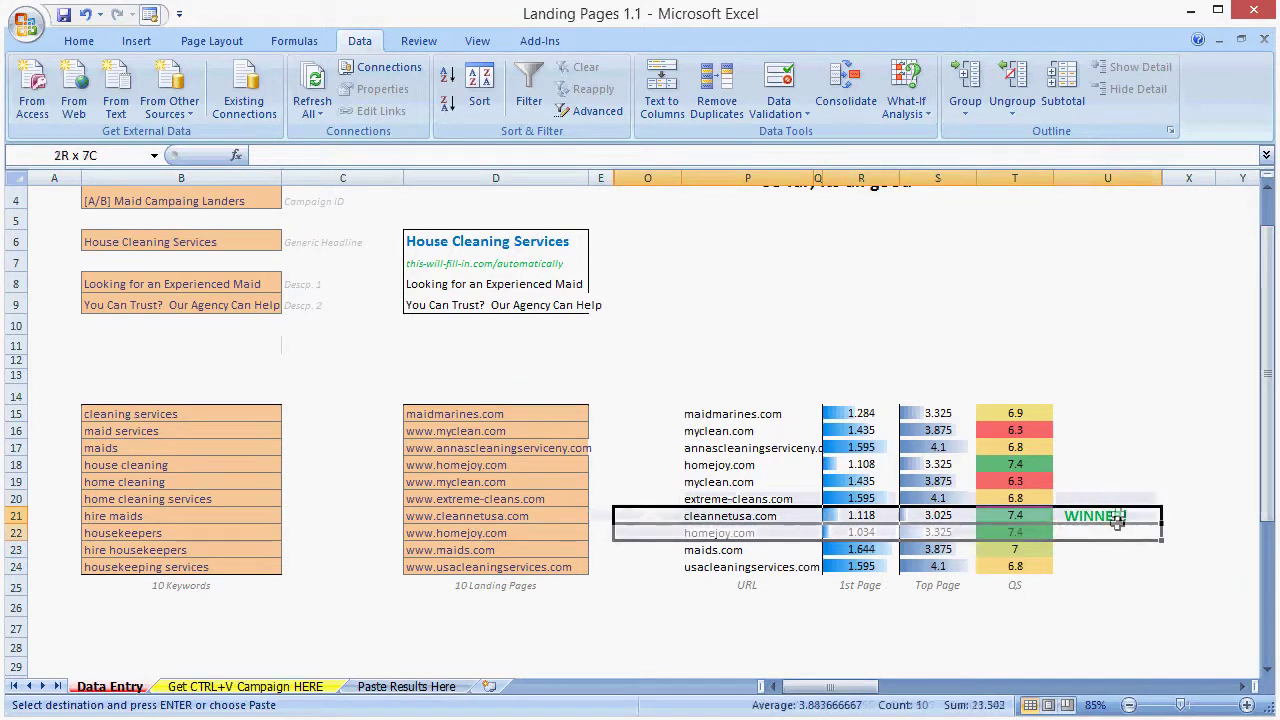
left_click_drag(1172, 516, 607, 517)
left_click(607, 517)
left_click(492, 516)
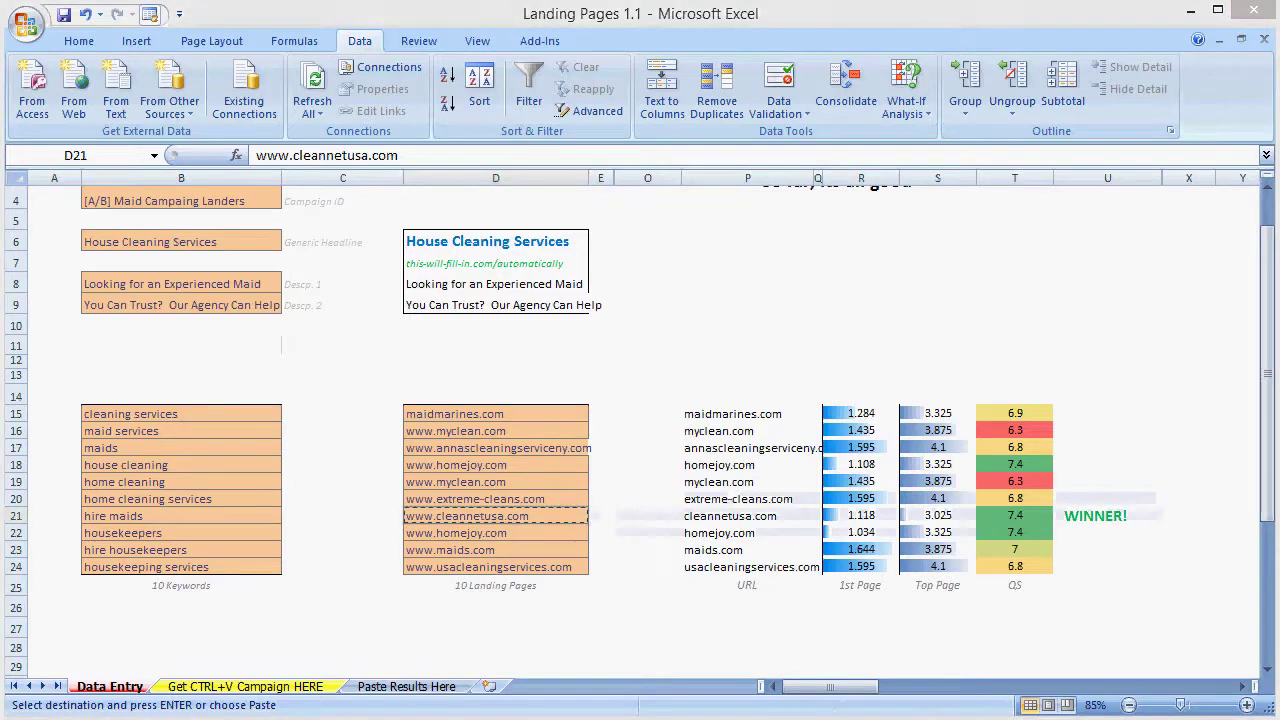
left_click(416, 31)
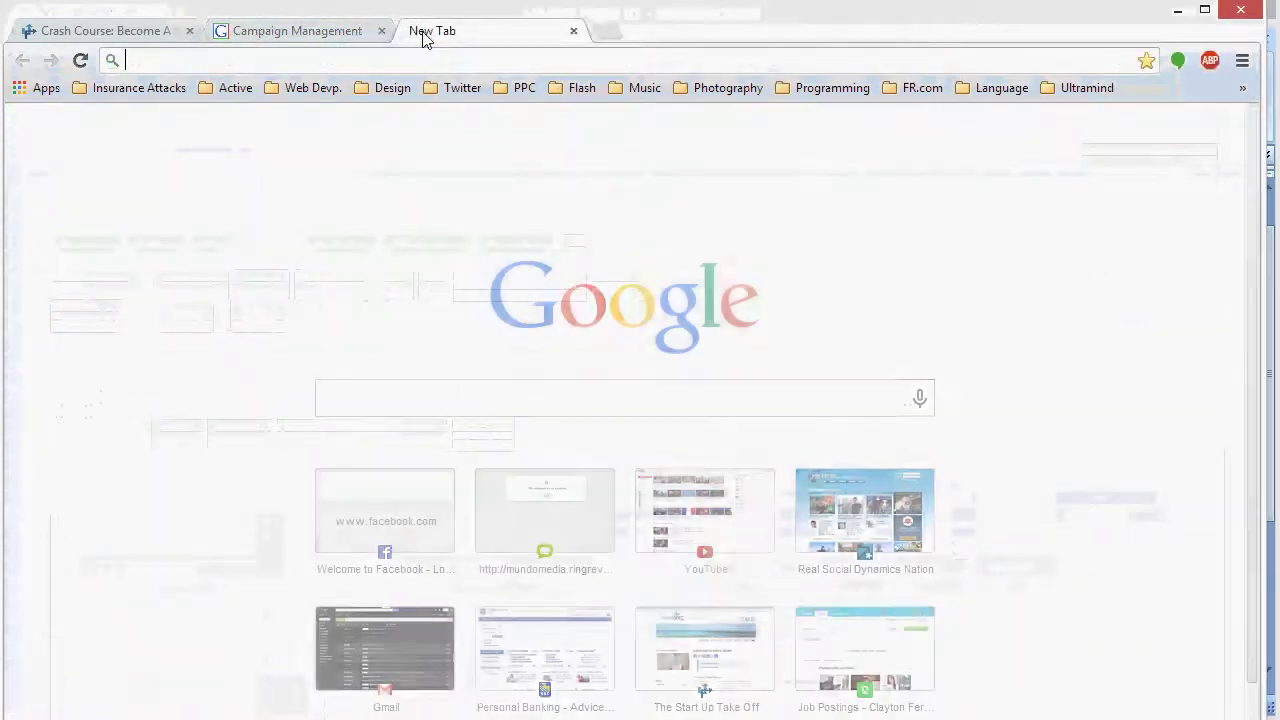
type("keywordspy.com")
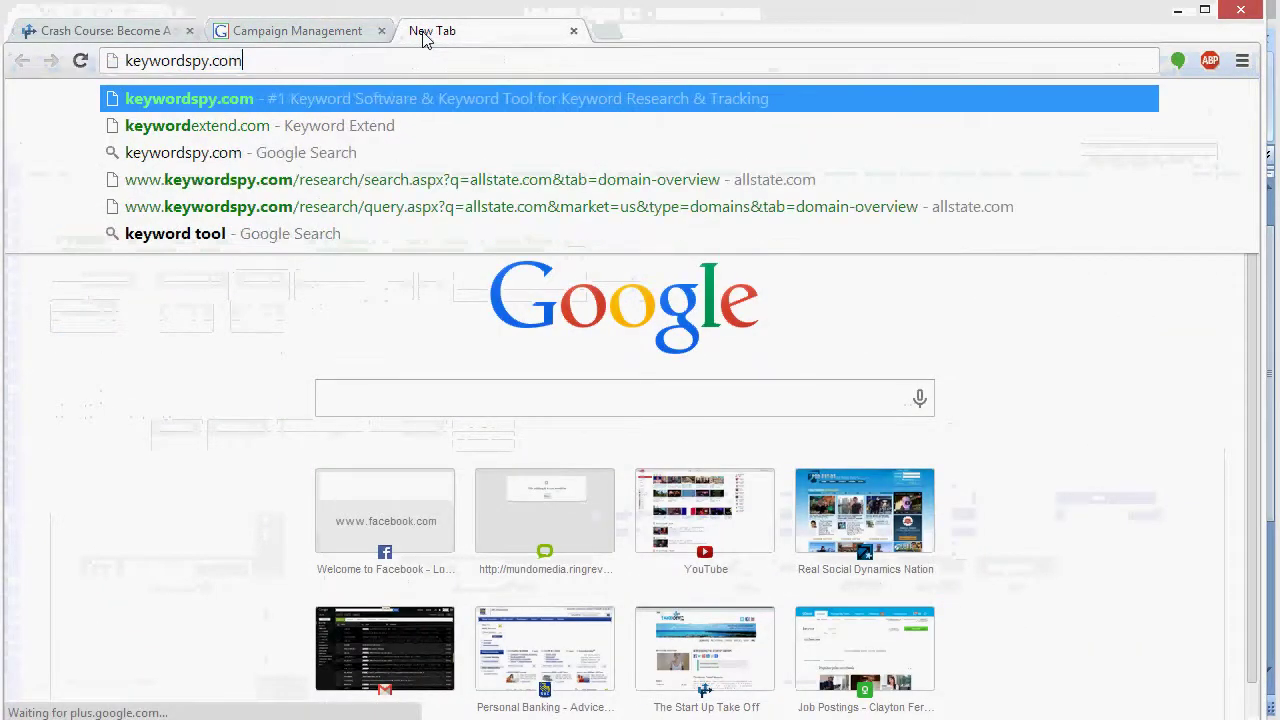
key("Return")
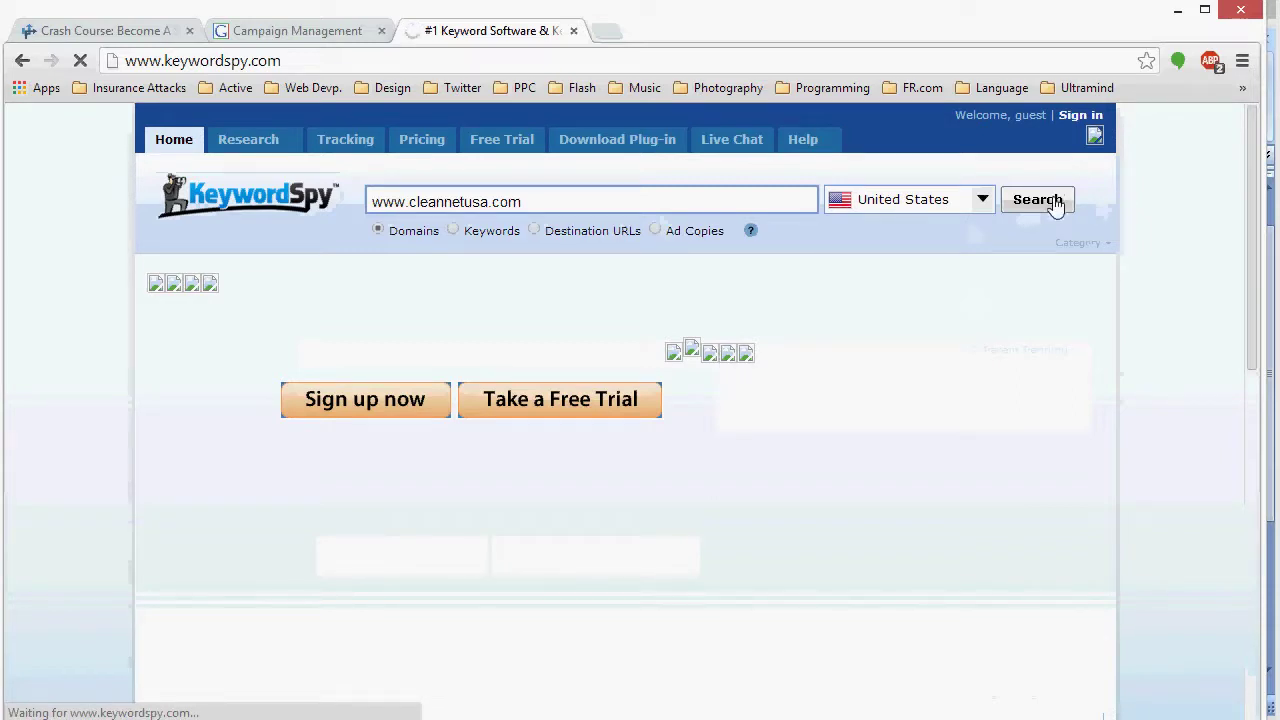
left_click(1054, 201)
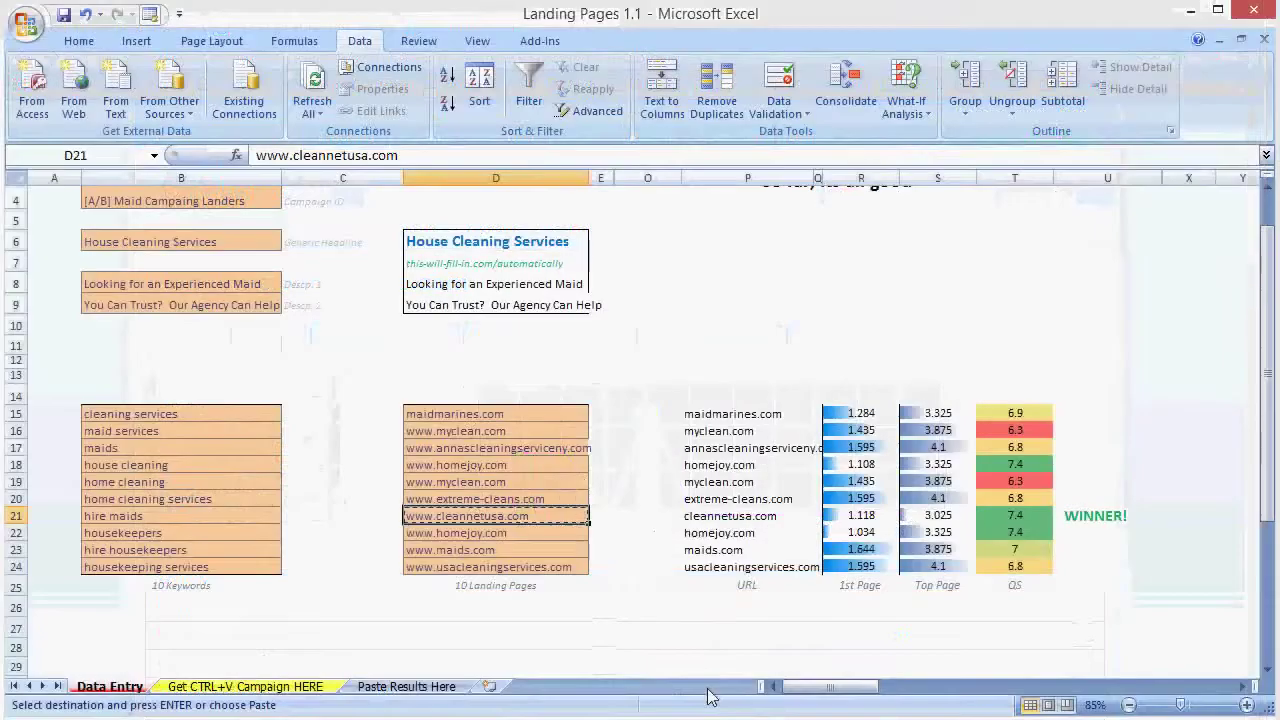
- Return to the Landing Pages 1.1 workbook and review the campaign ad fields and the cleannetusa.com and homejoy.com results on the Data Entry sheet
left_click(720, 345)
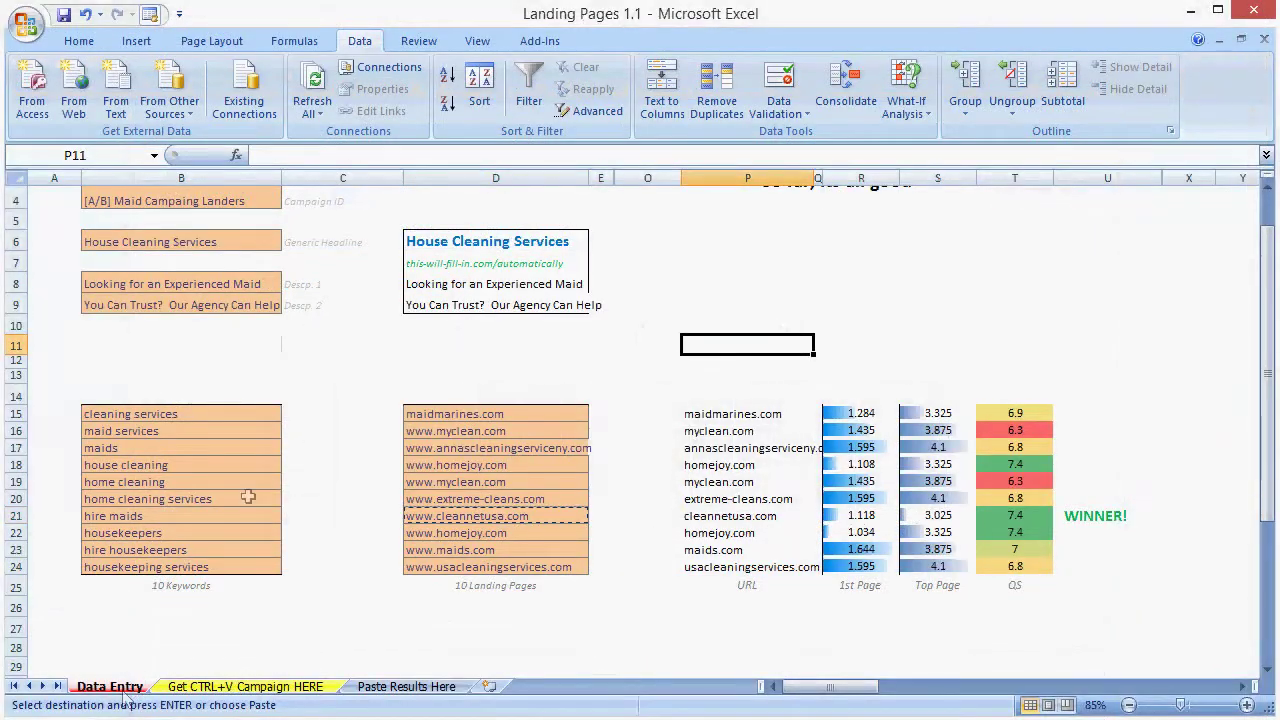
scroll(249, 491, "up", 1)
left_click_drag(72, 230, 49, 391)
left_click(49, 384)
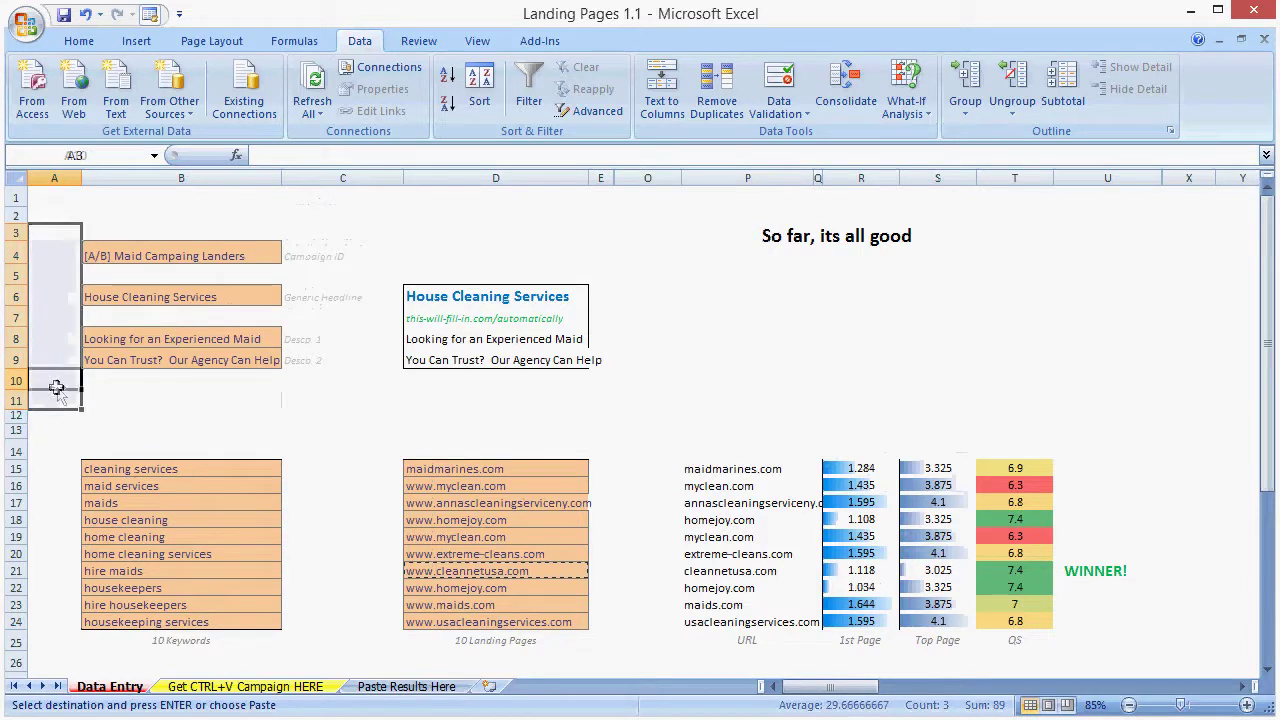
left_click(869, 436)
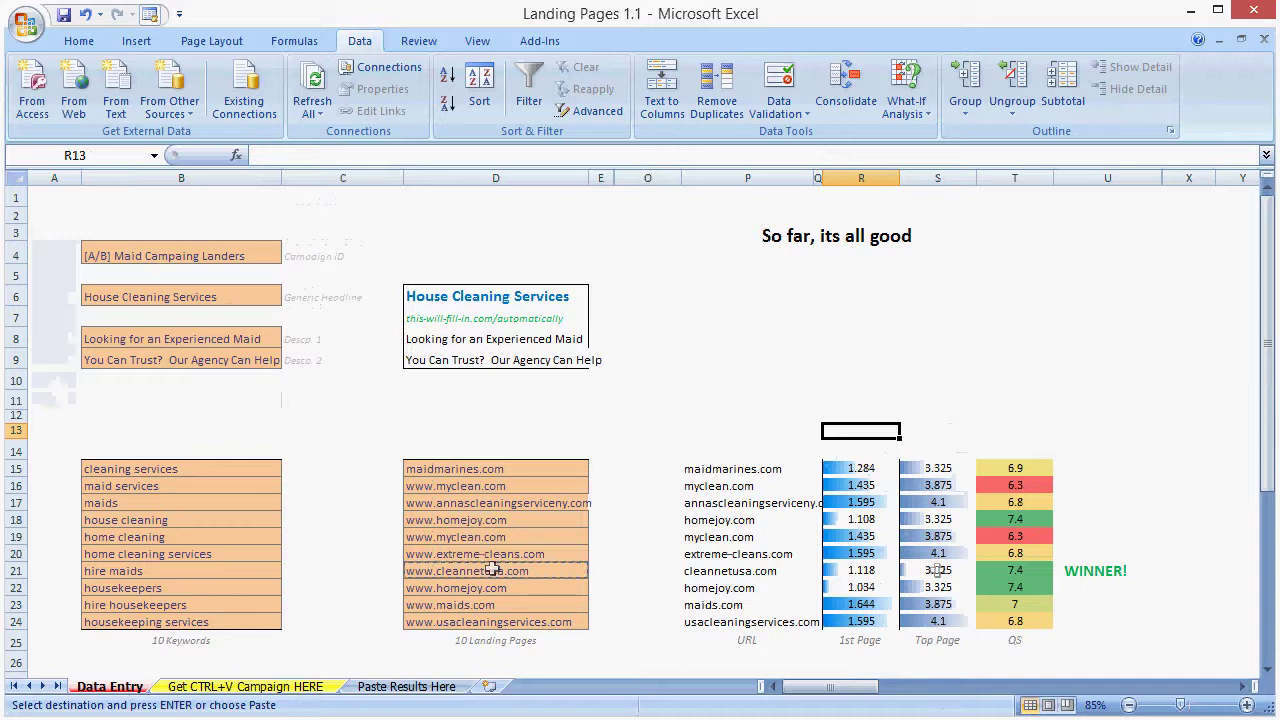
left_click_drag(1115, 572, 458, 588)
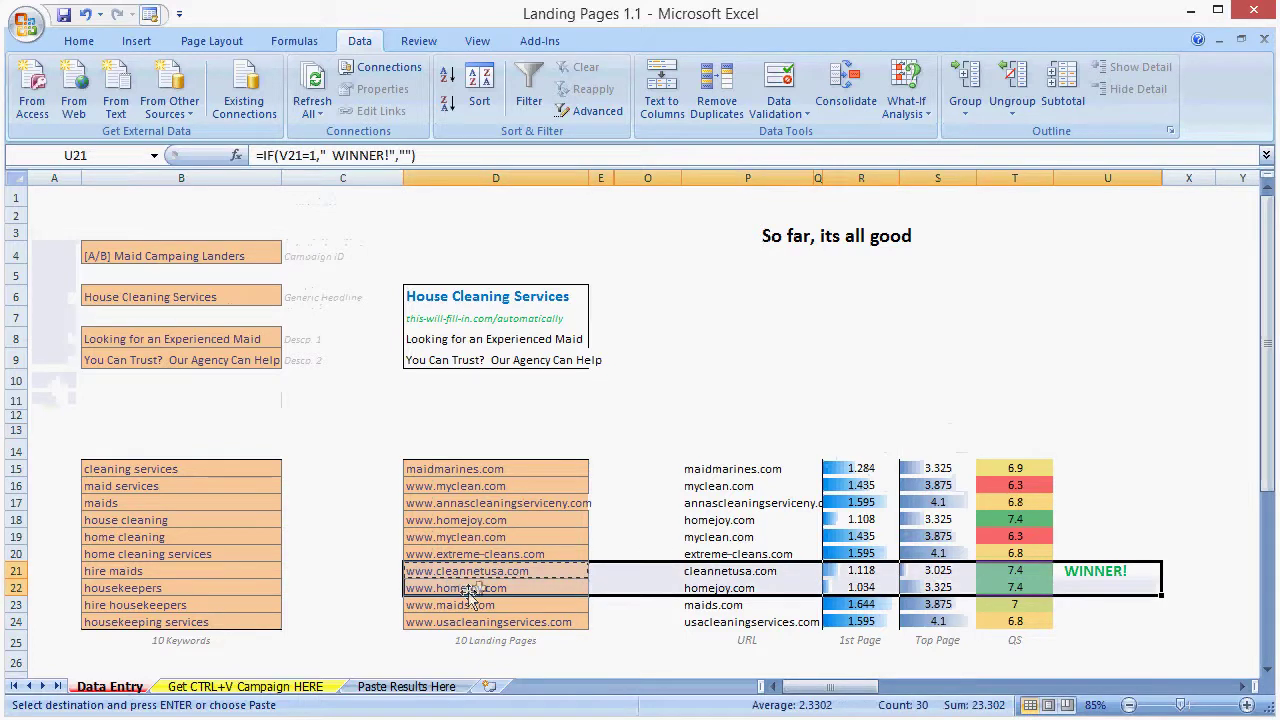
left_click(605, 588)
left_click(645, 587)
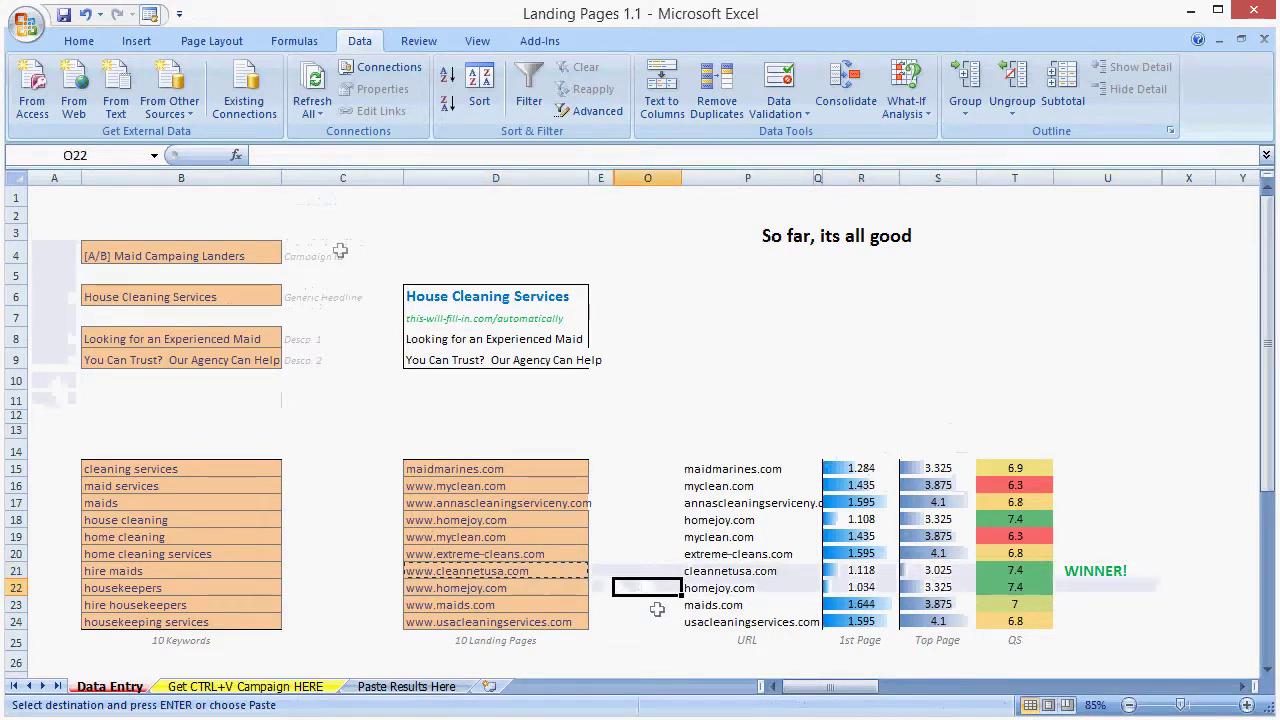